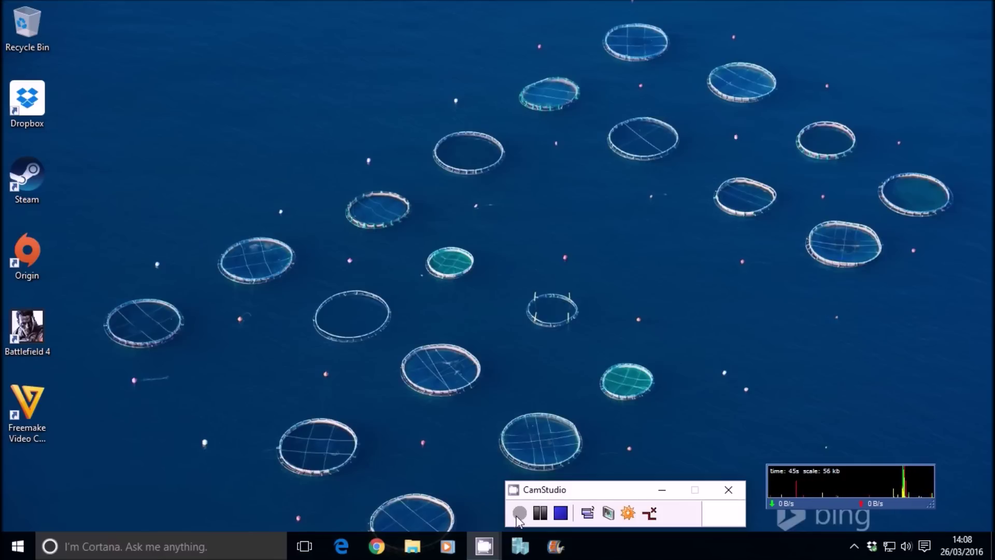
# Step: Search 'zorin os' in Chrome and start the Zorin OS 11 Core download from zorinos.com
pyautogui.click(376, 547)
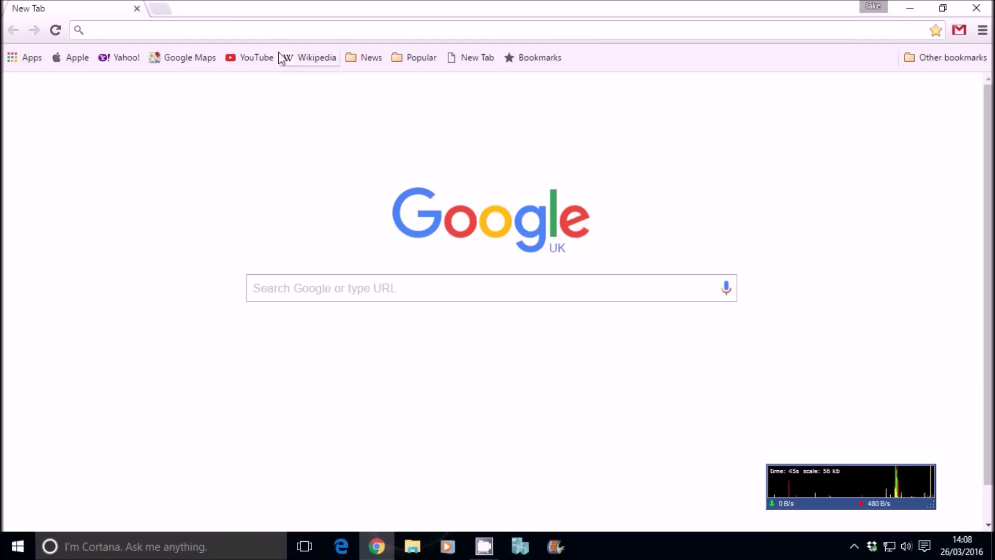
pyautogui.write('zorin os')
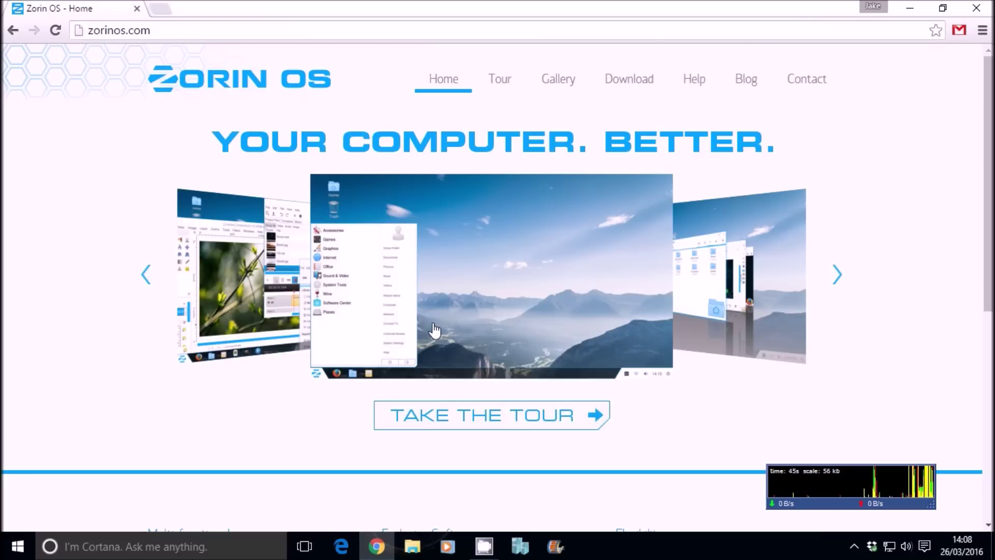
pyautogui.click(613, 83)
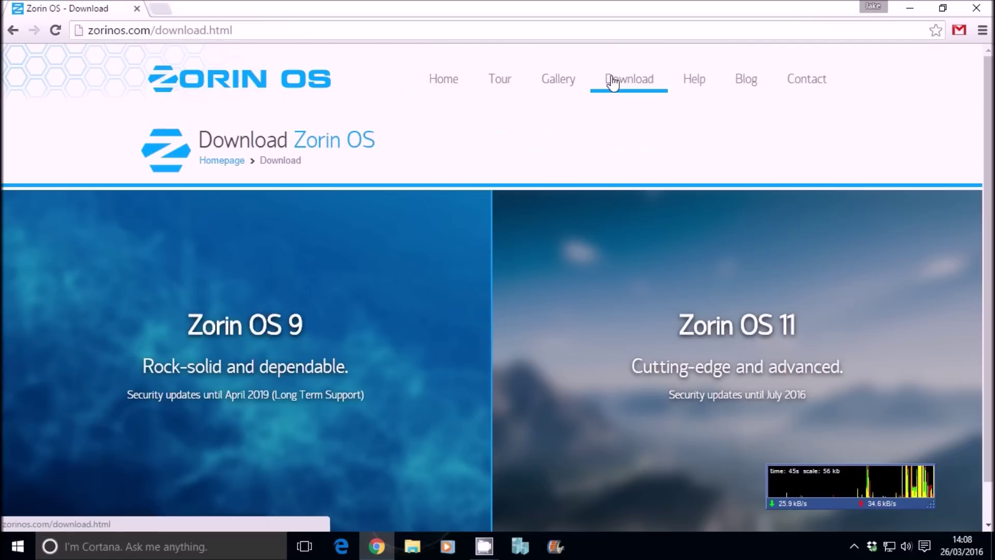
pyautogui.click(682, 341)
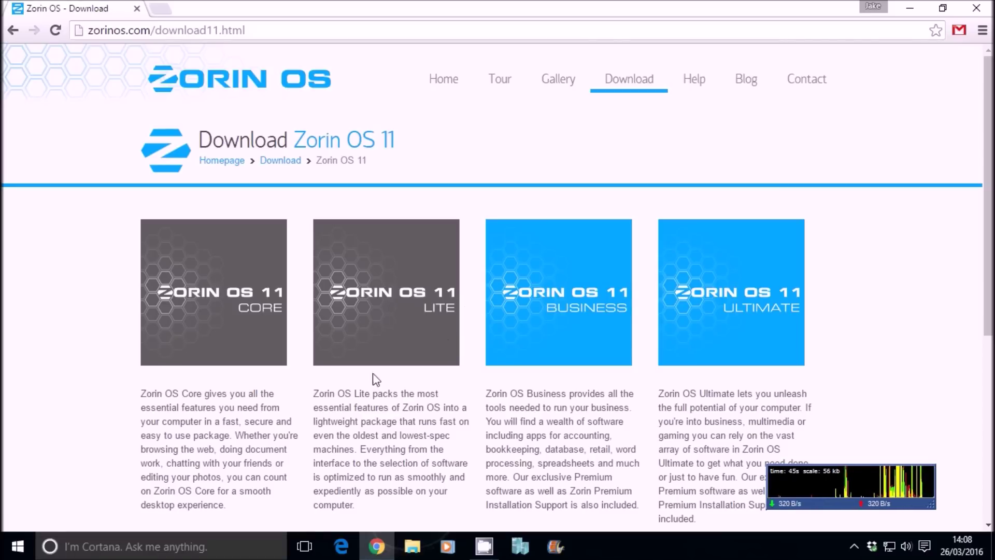
pyautogui.scroll(-4, 254, 321)
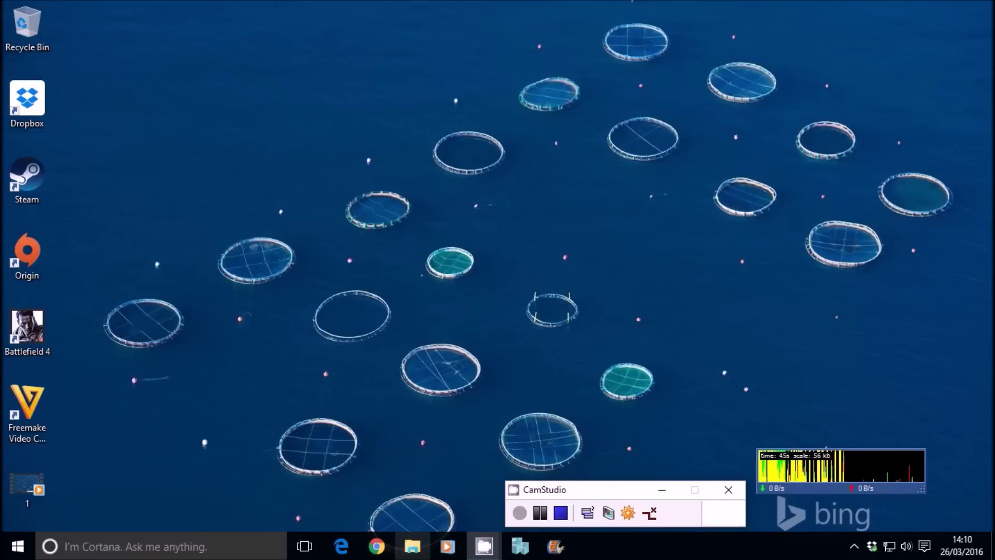
# Step: Drag zorin-os-11-core-64 from Downloads onto the desktop and close File Explorer
pyautogui.click(411, 545)
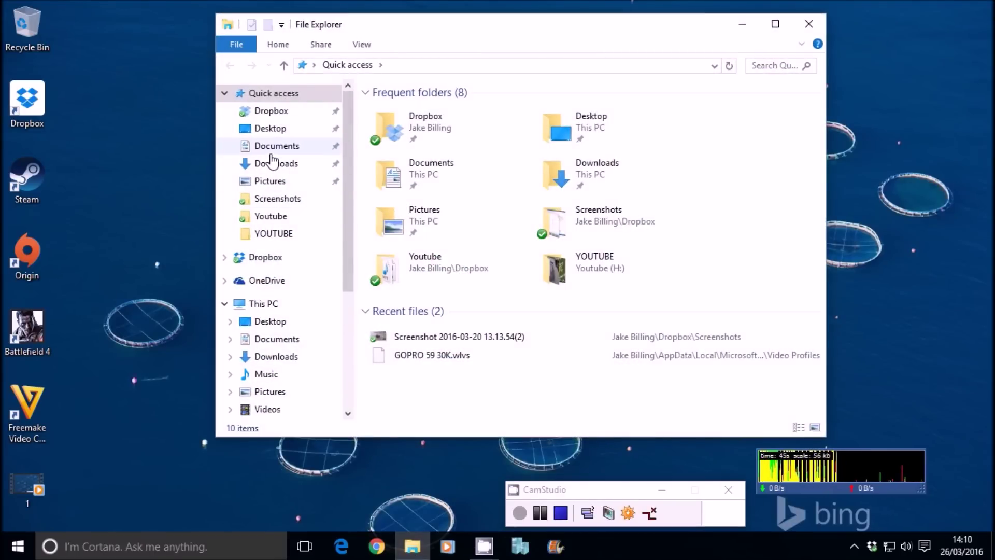
pyautogui.click(272, 165)
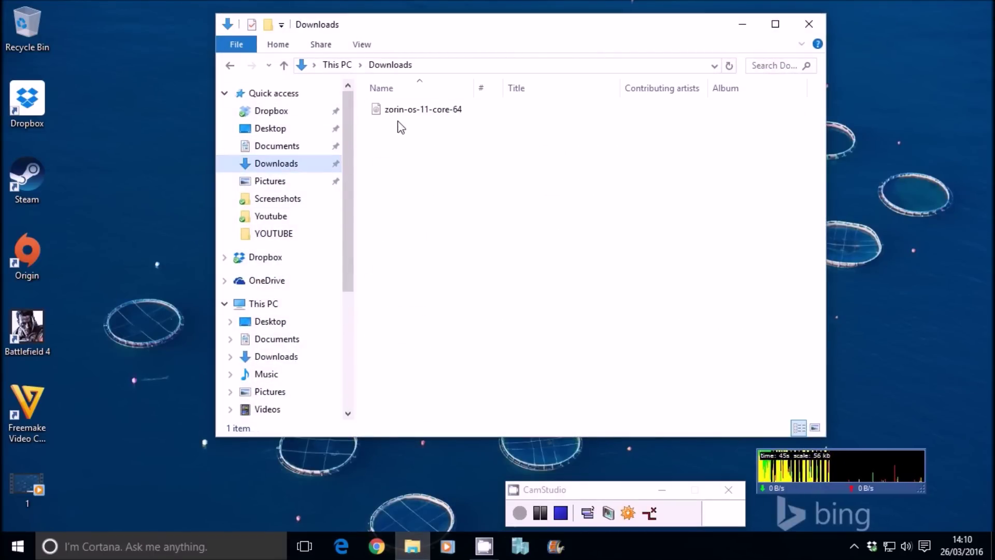
pyautogui.click(411, 114)
pyautogui.moveTo(412, 114); pyautogui.dragTo(109, 61)
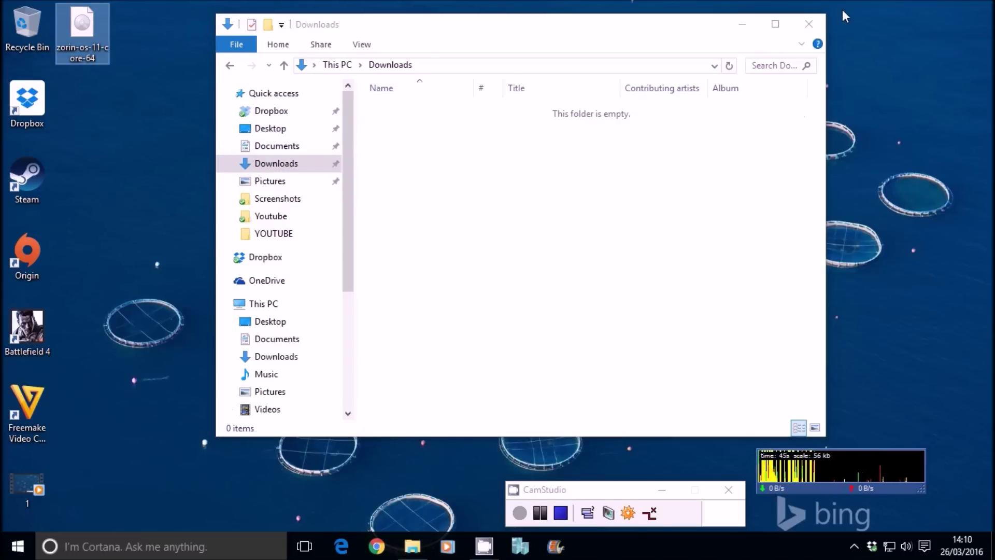
pyautogui.click(808, 24)
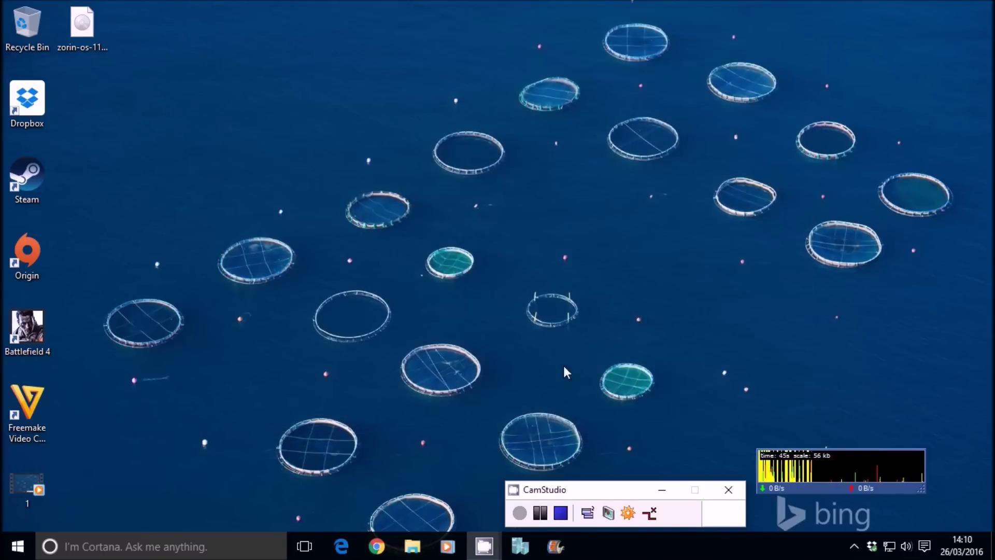
# Step: Start a new virtual machine on JB-CORSAIR named Zorin OS, keeping Generation 1
pyautogui.click(519, 546)
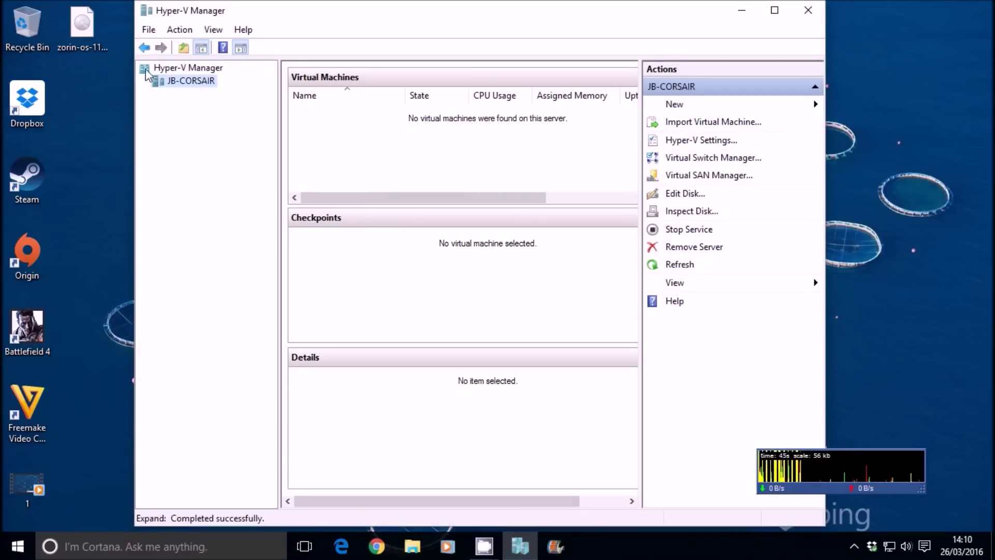
pyautogui.rightClick(174, 84)
pyautogui.moveTo(326, 92)
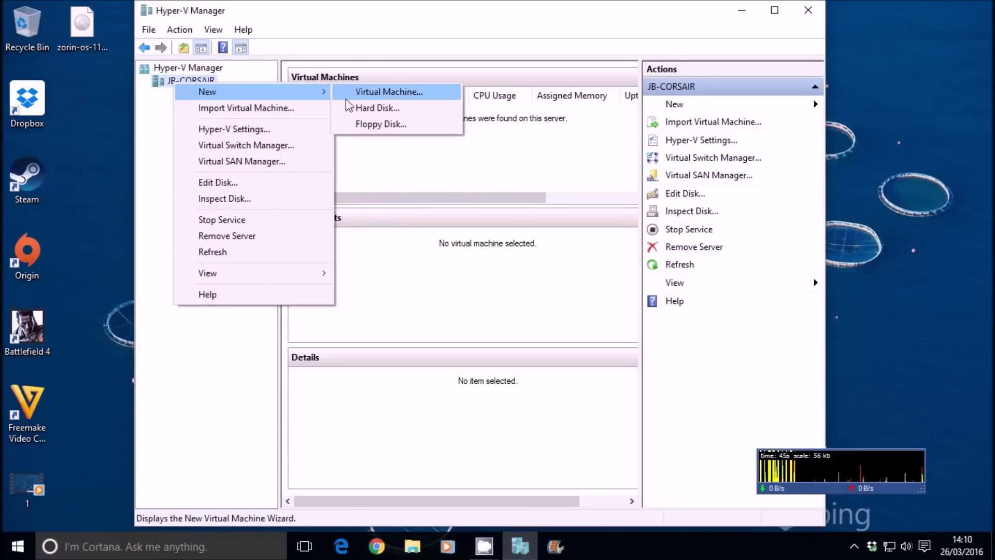
pyautogui.click(387, 93)
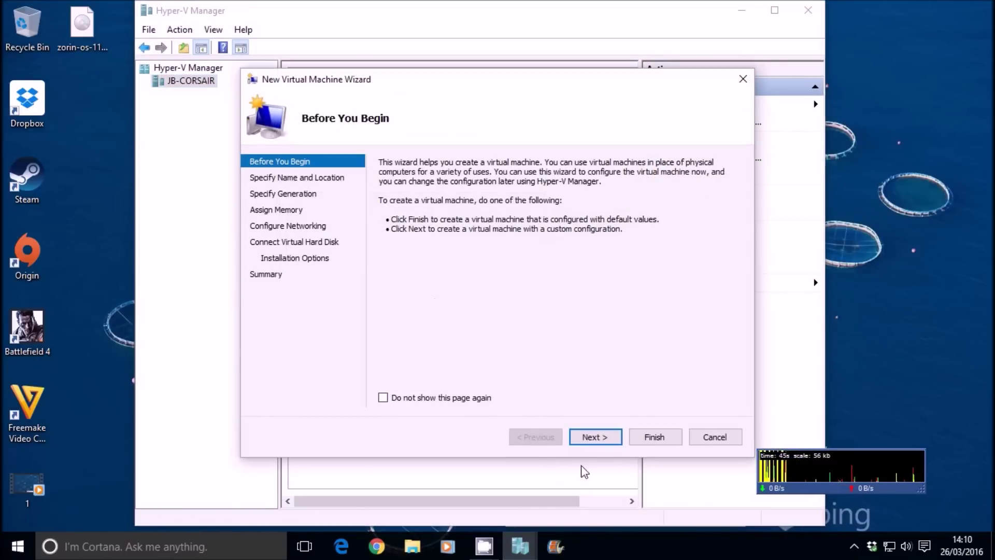
pyautogui.click(584, 439)
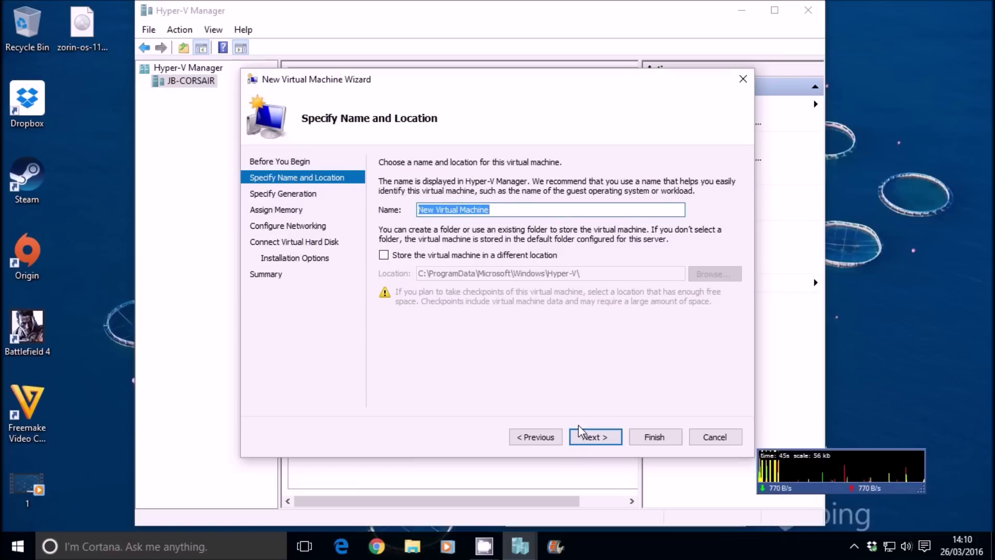
pyautogui.write('Zorin OS')
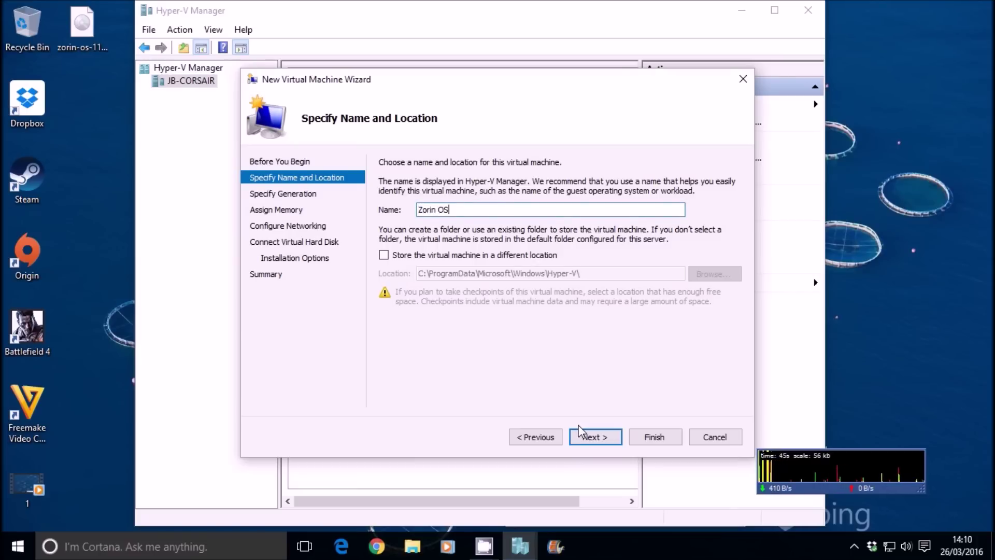
pyautogui.click(607, 438)
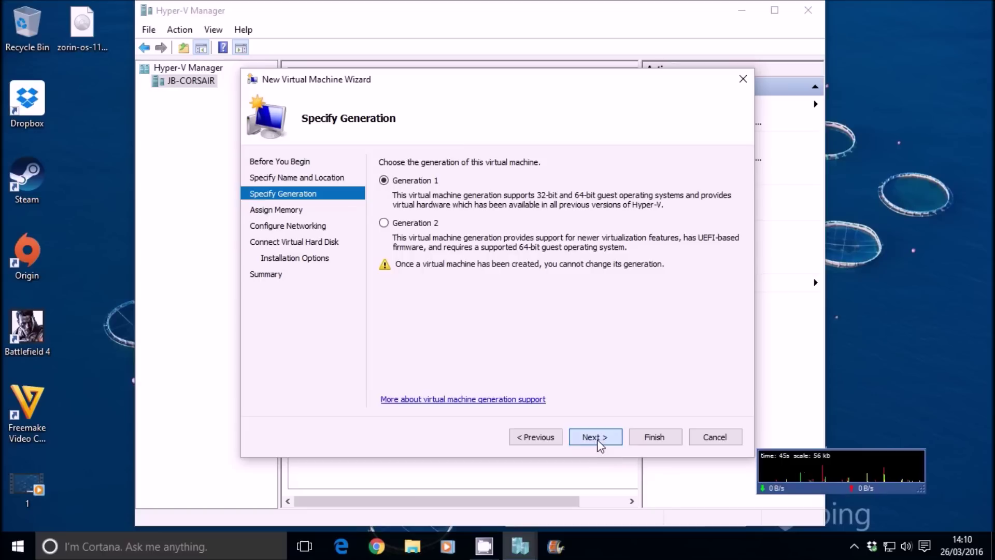
pyautogui.click(599, 437)
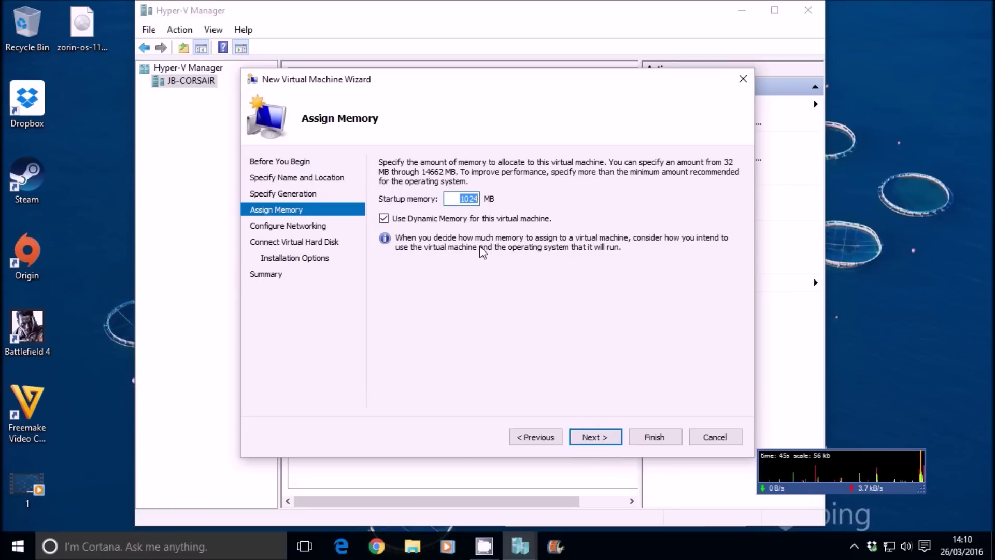
# Step: Assign 3072 MB memory and the External network, then select the disk size to replace
pyautogui.write('3')
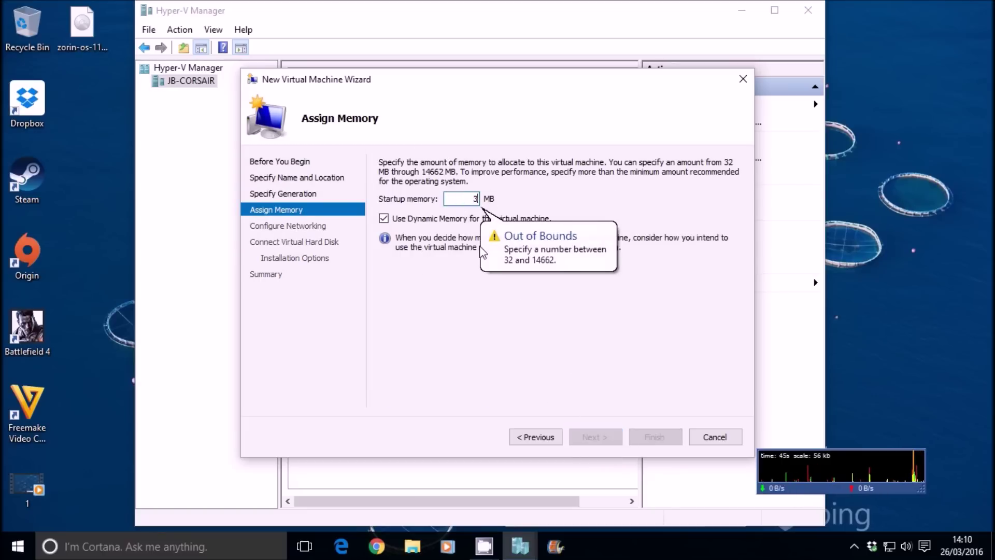
pyautogui.write('072')
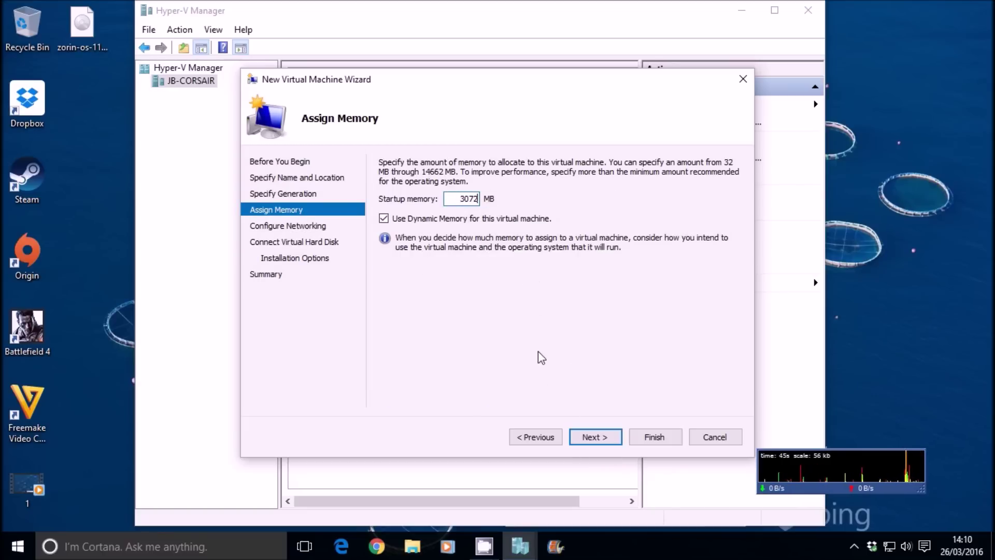
pyautogui.click(595, 436)
pyautogui.click(485, 194)
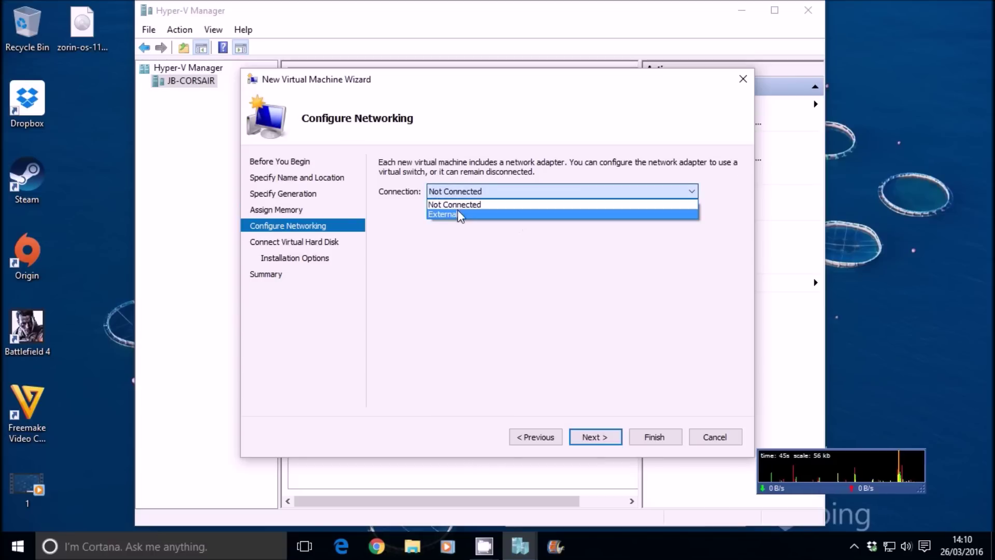
pyautogui.click(460, 216)
pyautogui.click(594, 436)
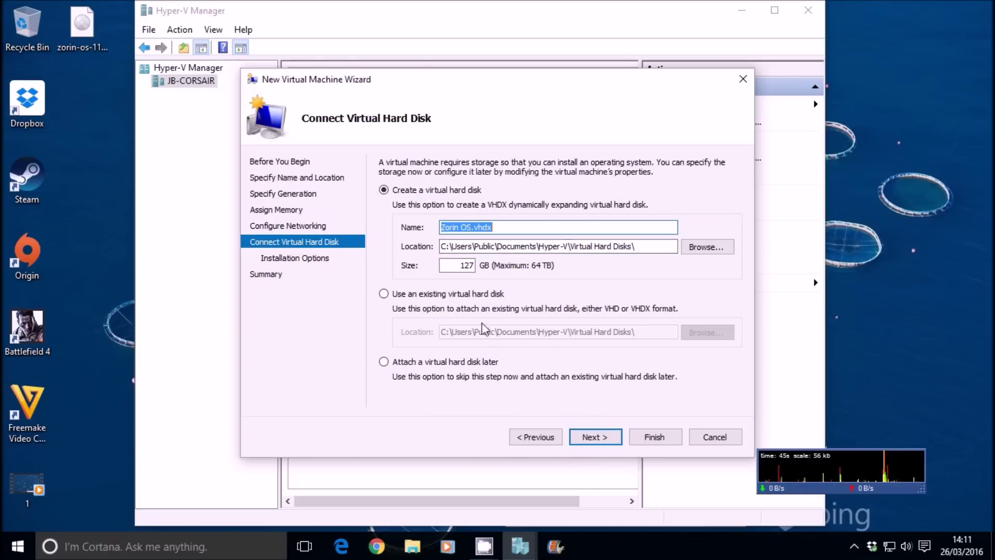
pyautogui.doubleClick(459, 265)
# Step: Set a 6 GB disk, boot from the zorin-os-11-core-64 ISO image, and finish the wizard
pyautogui.write('60')
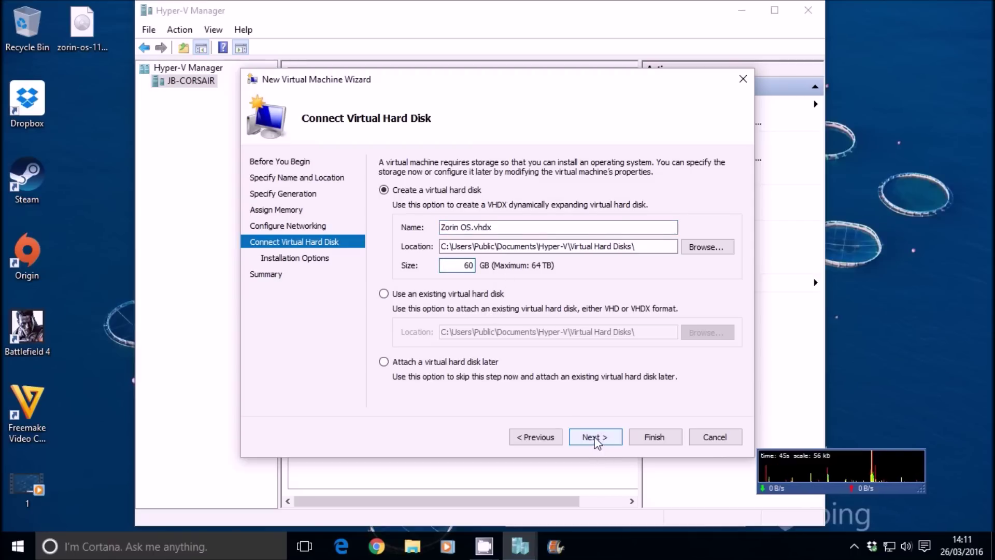
pyautogui.click(593, 437)
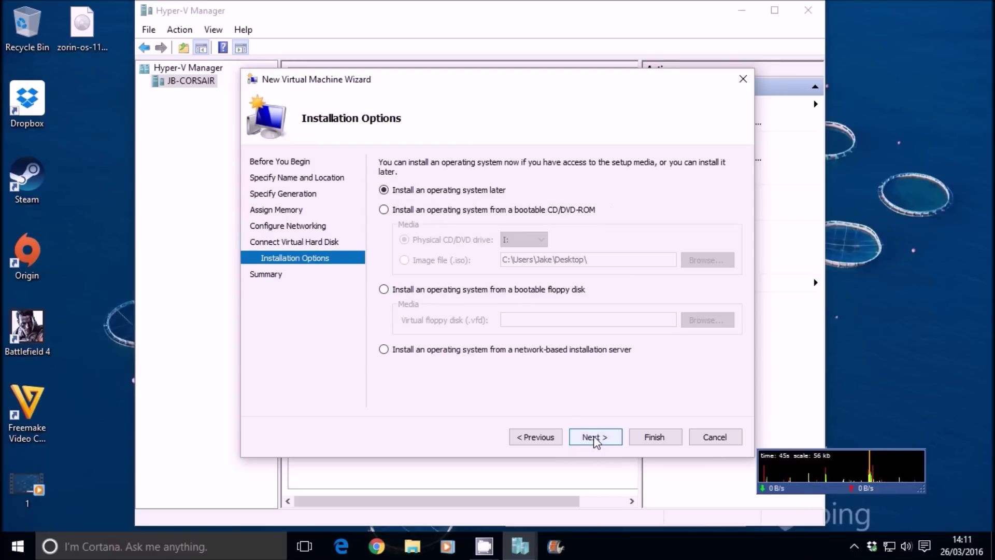
pyautogui.click(410, 210)
pyautogui.click(406, 261)
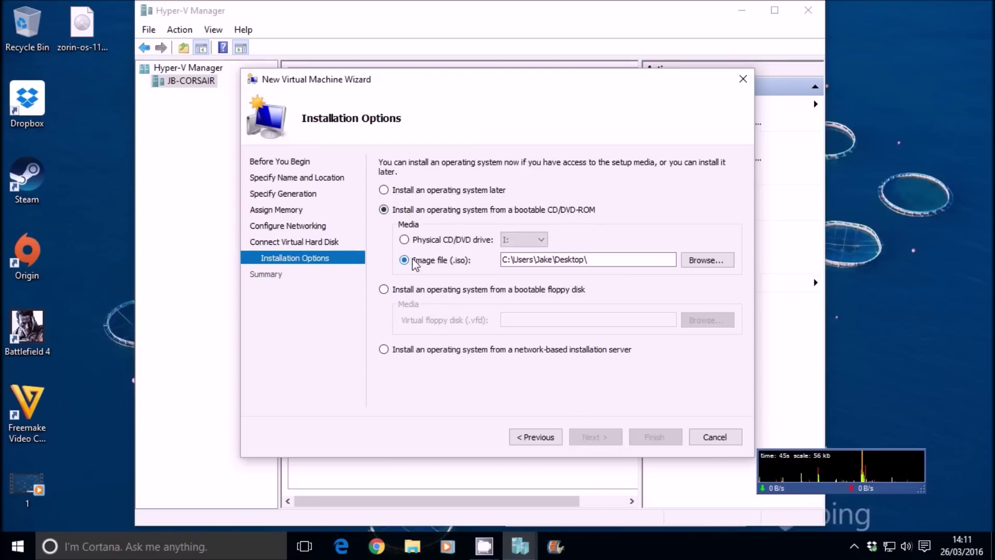
pyautogui.click(691, 263)
pyautogui.click(449, 239)
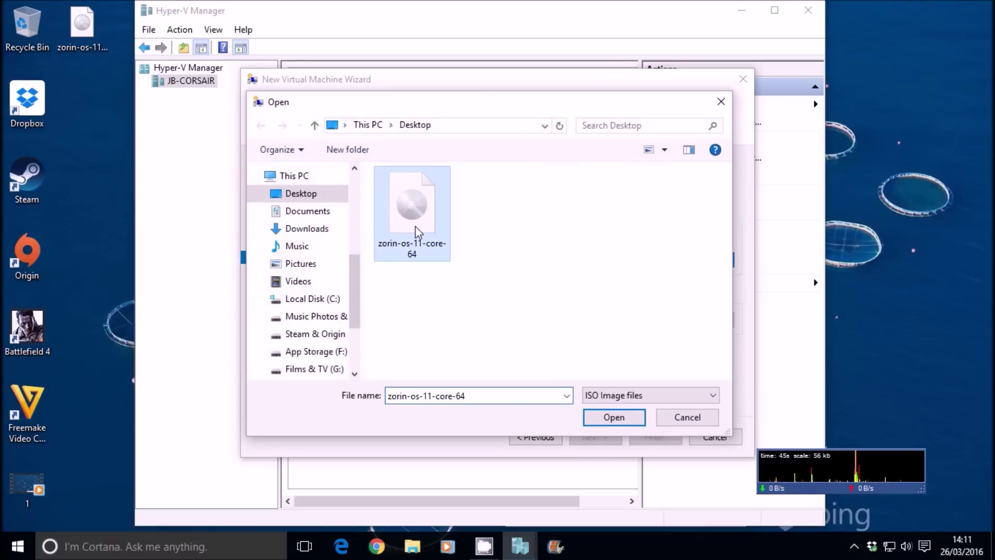
pyautogui.click(594, 416)
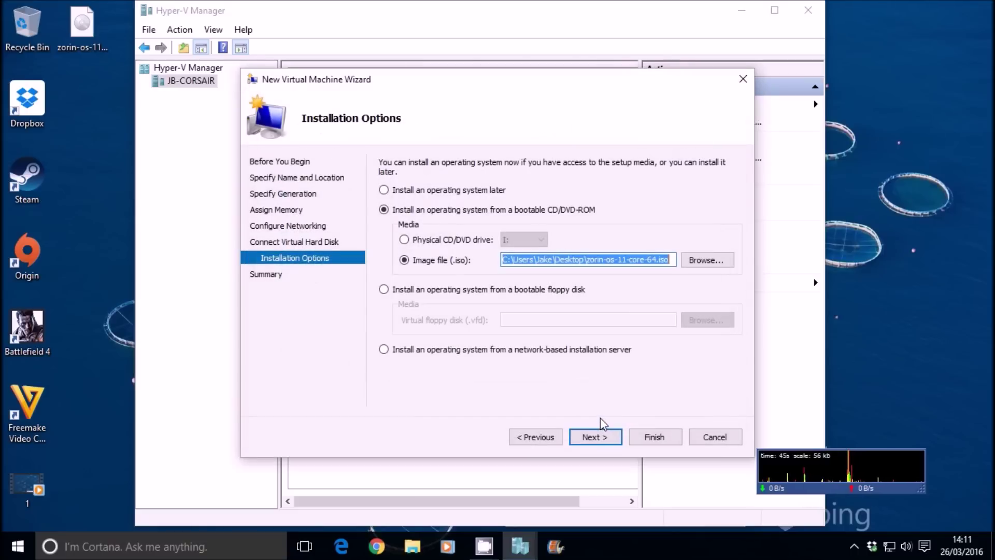
pyautogui.click(595, 436)
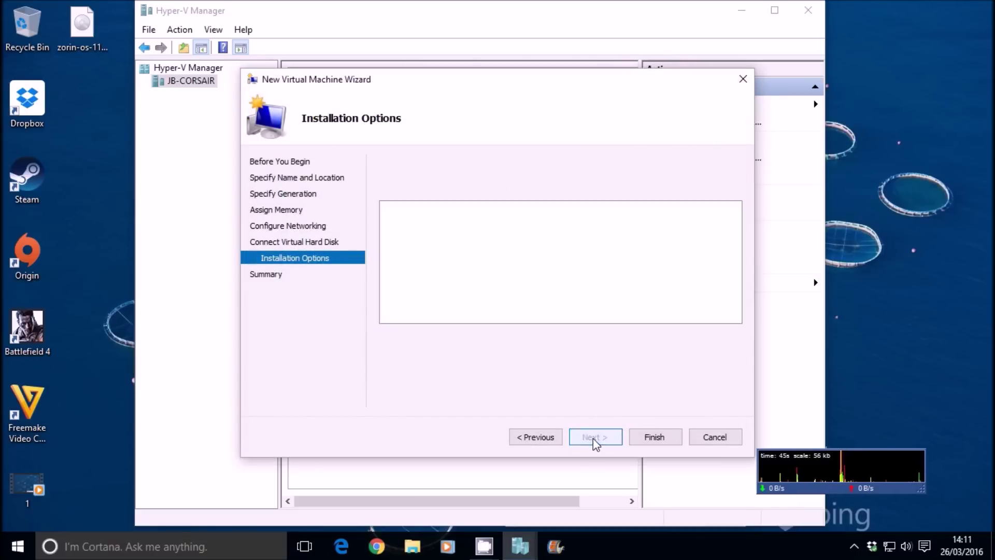
pyautogui.click(657, 440)
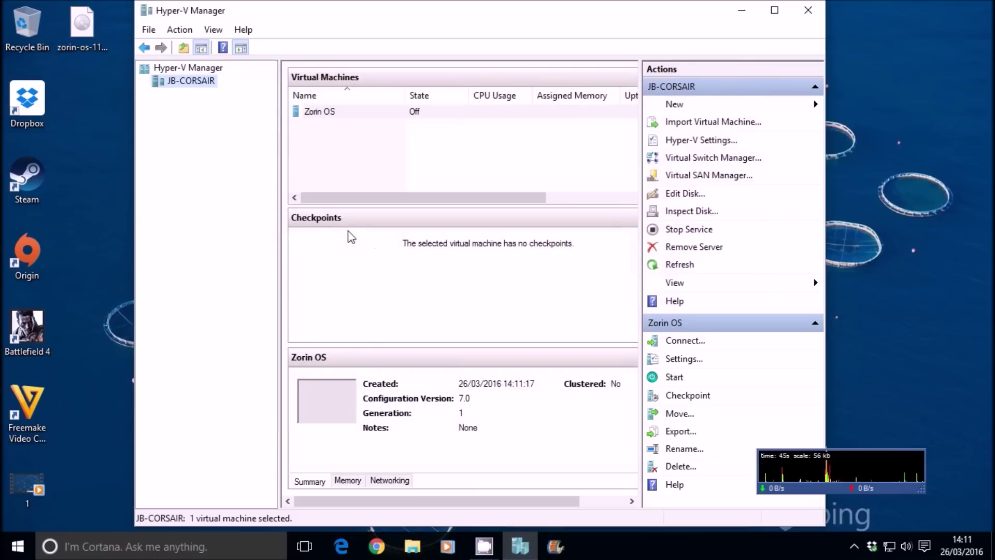
# Step: Raise the Zorin OS machine's virtual processors to 8 and save the settings
pyautogui.rightClick(321, 116)
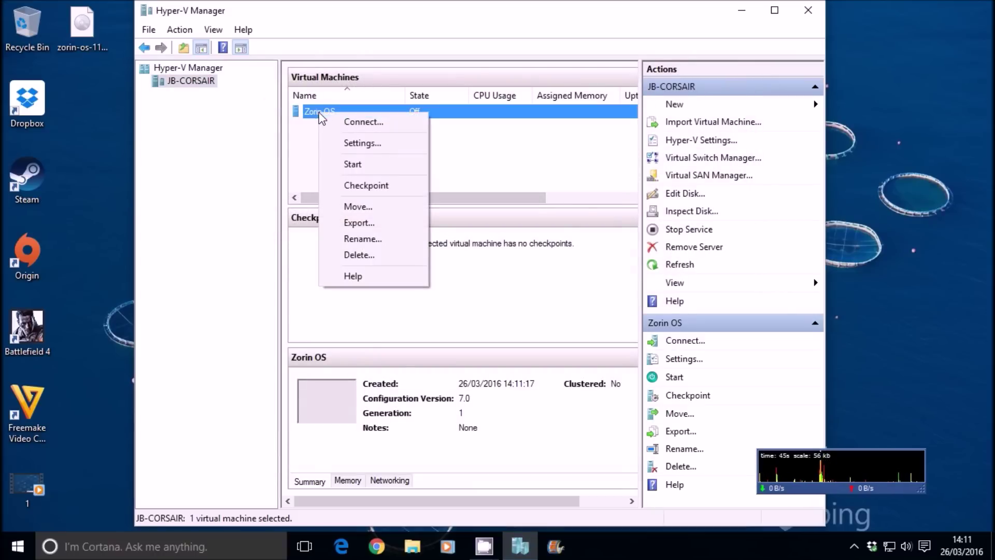
pyautogui.click(345, 146)
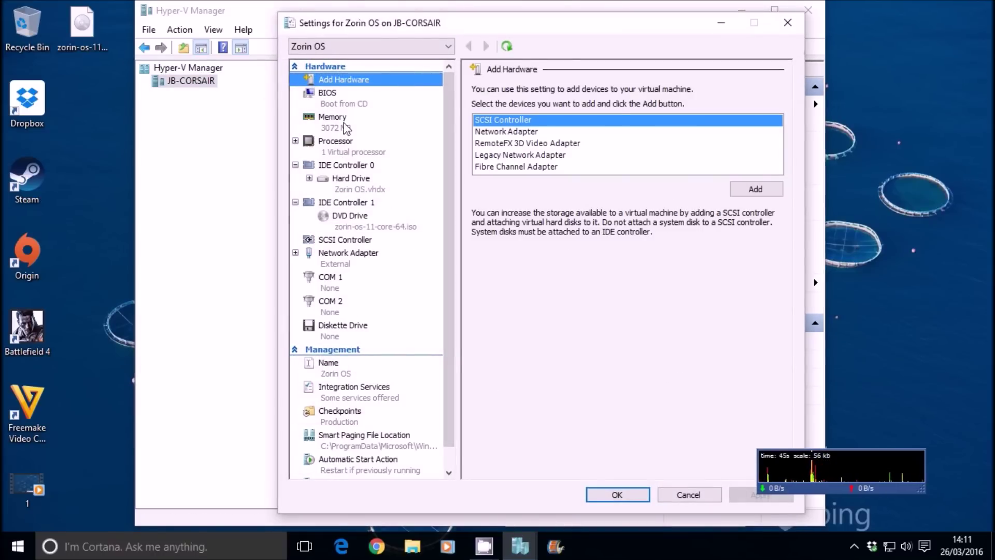
pyautogui.click(344, 154)
pyautogui.click(637, 113)
pyautogui.click(637, 113)
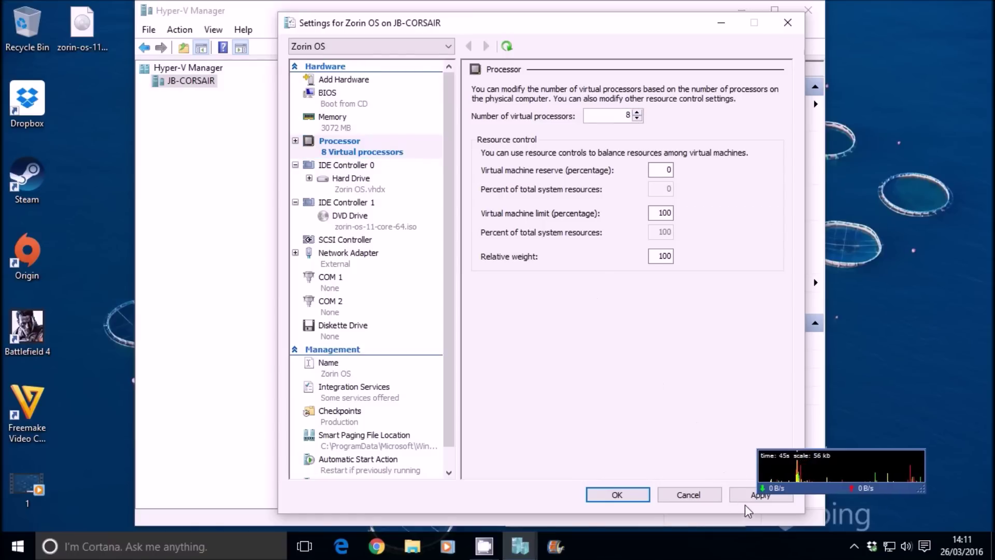
pyautogui.click(630, 495)
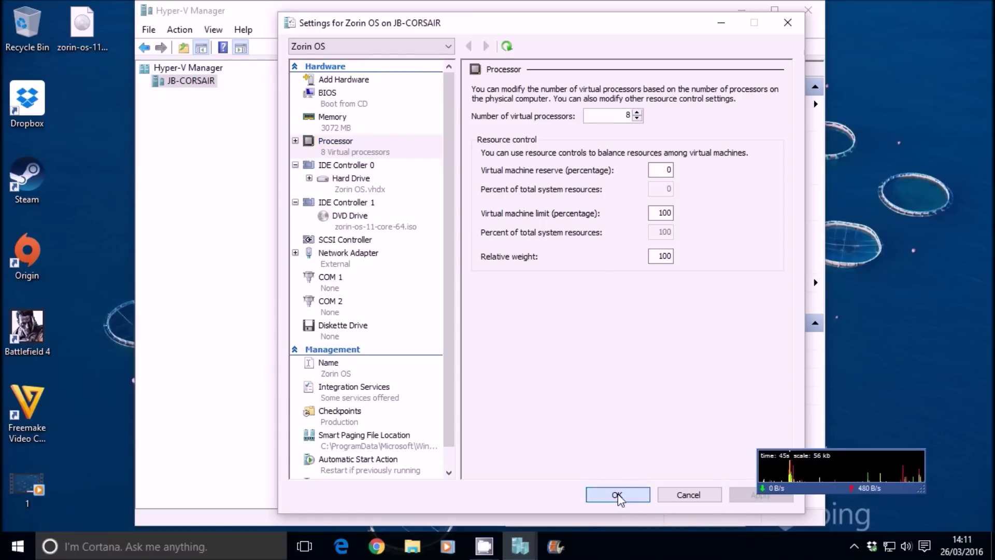
pyautogui.rightClick(596, 546)
pyautogui.click(626, 485)
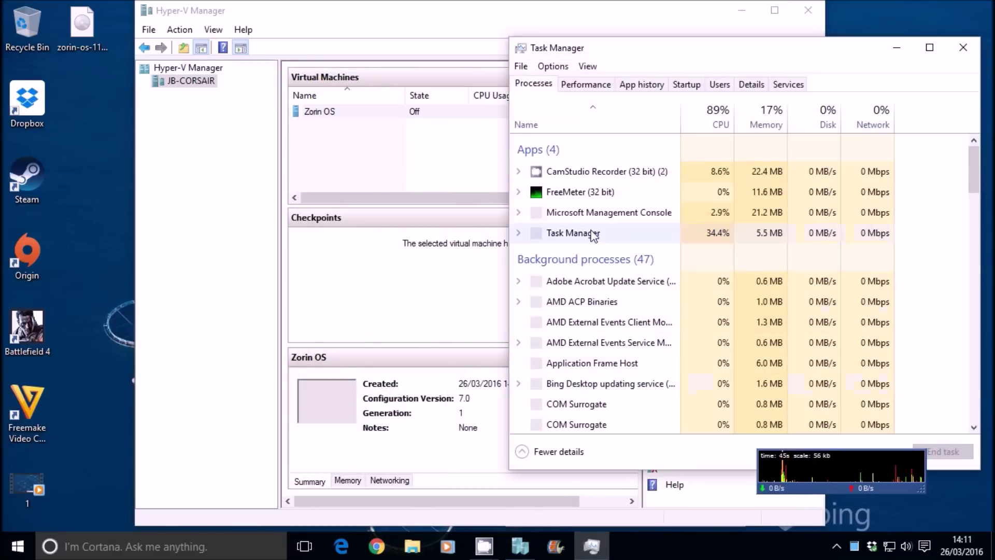
pyautogui.click(586, 84)
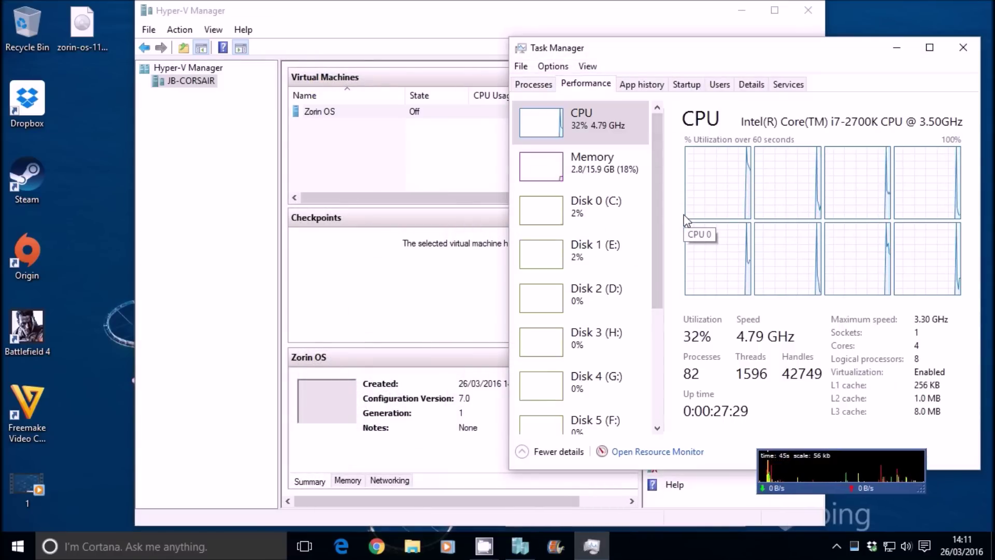
pyautogui.click(962, 50)
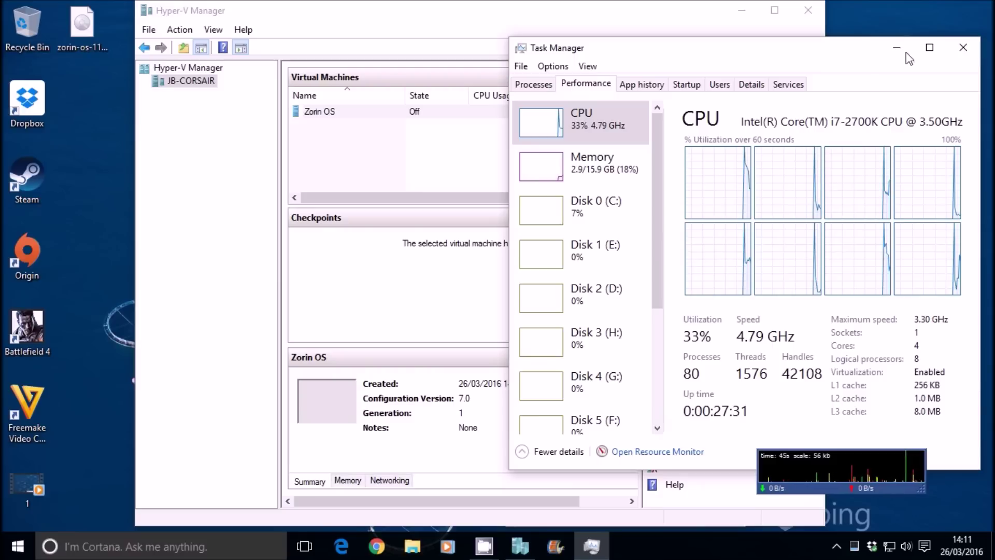
pyautogui.click(575, 202)
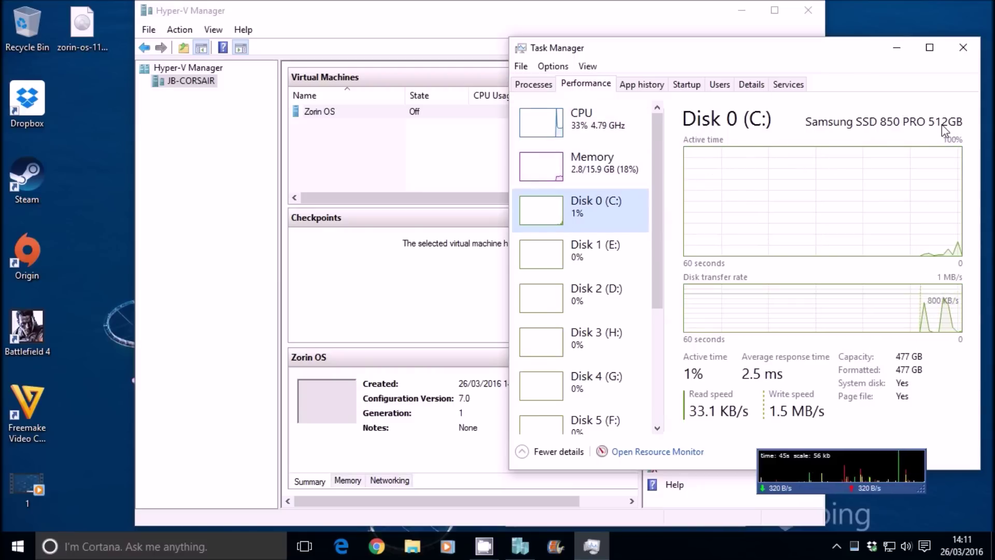
pyautogui.click(962, 50)
# Step: Connect to and start the Zorin OS VM, minimize Hyper-V Manager, and reposition the VM window
pyautogui.click(333, 111)
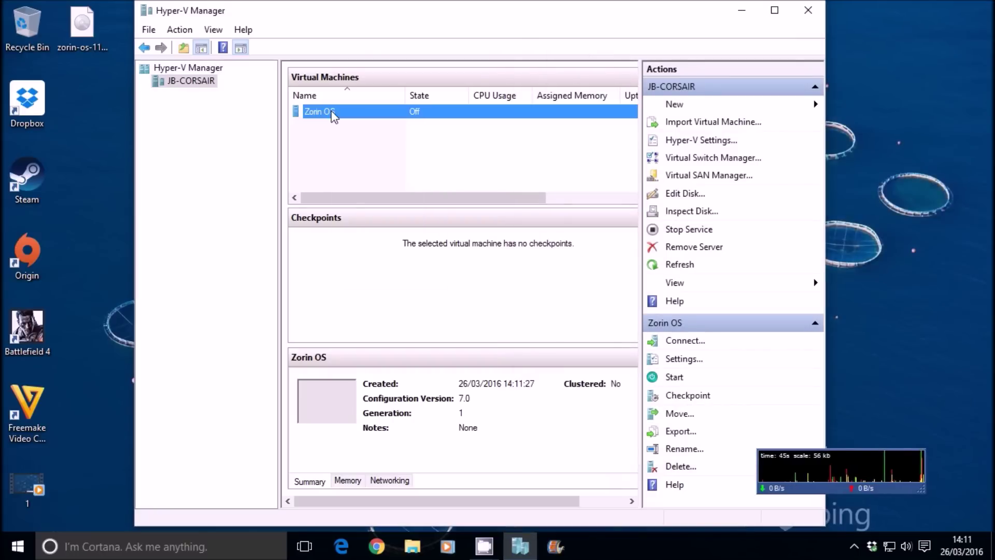
pyautogui.rightClick(333, 112)
pyautogui.click(352, 121)
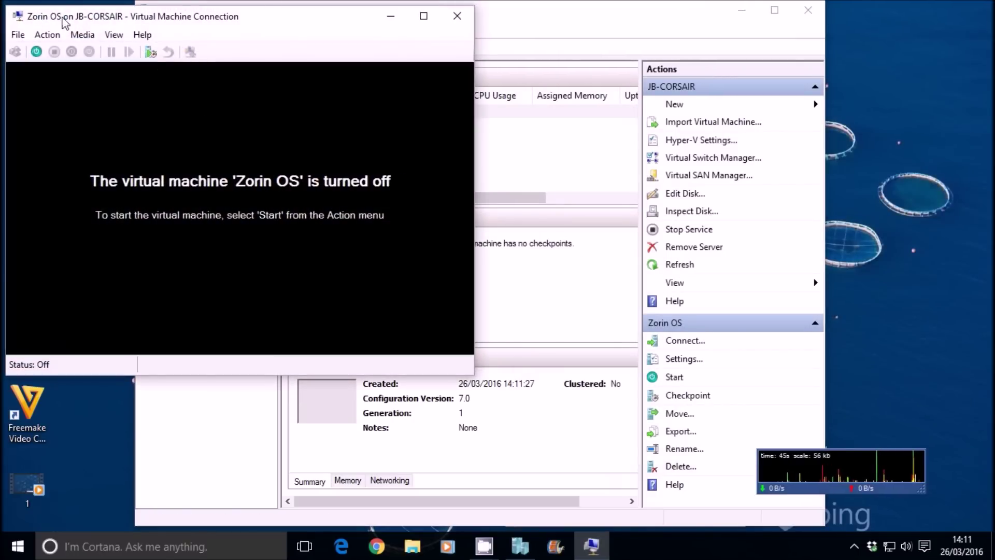
pyautogui.moveTo(100, 15); pyautogui.dragTo(276, 77)
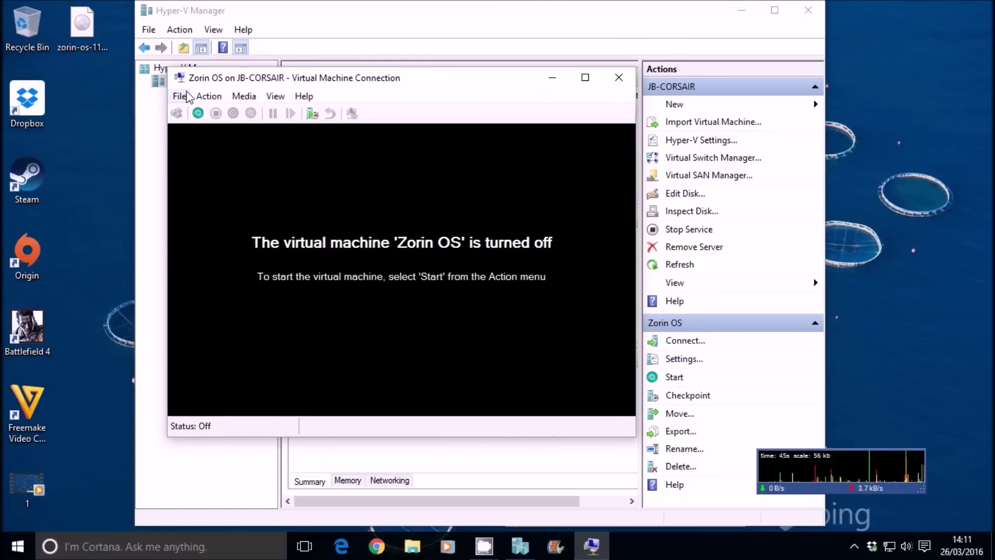
pyautogui.click(198, 113)
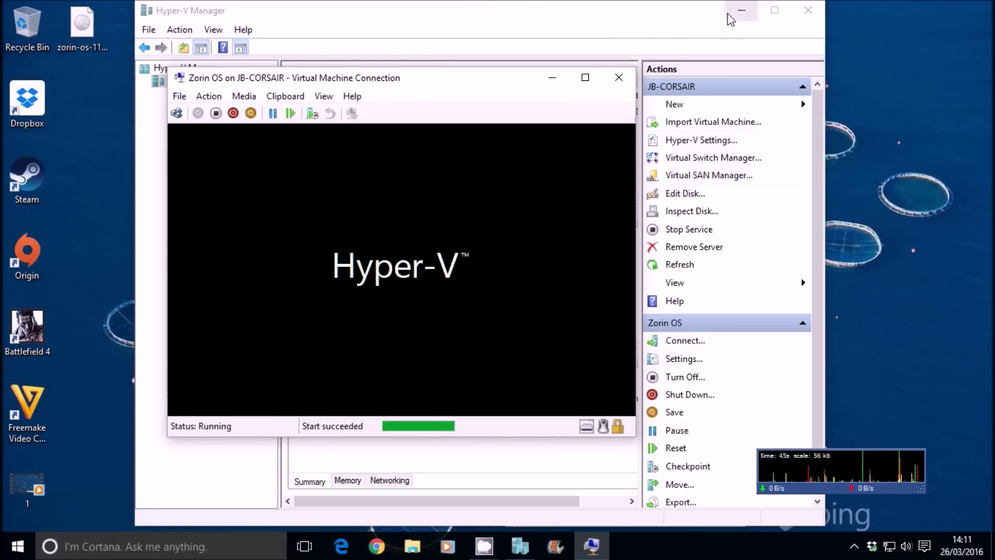
pyautogui.click(742, 10)
pyautogui.moveTo(489, 78); pyautogui.dragTo(601, 46)
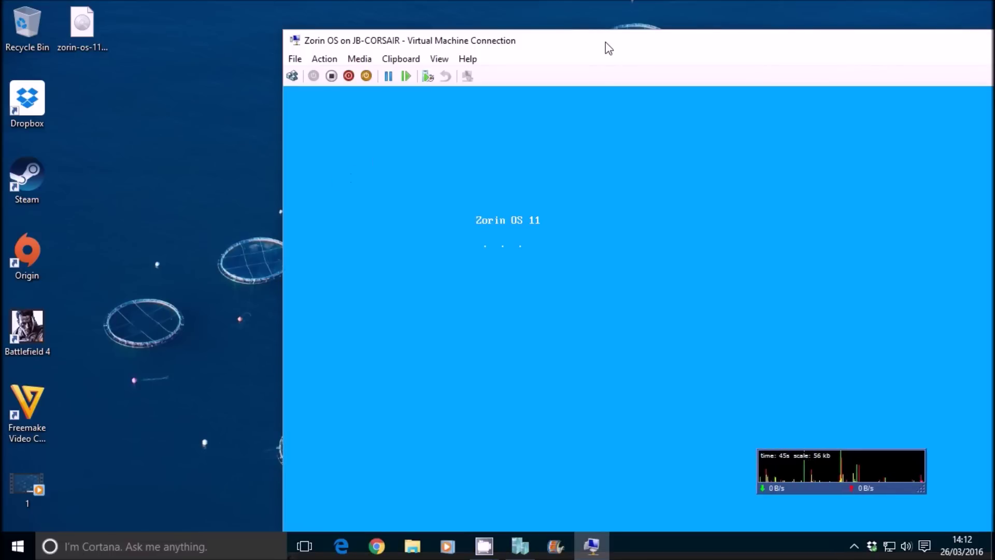
pyautogui.moveTo(604, 44); pyautogui.dragTo(431, 16)
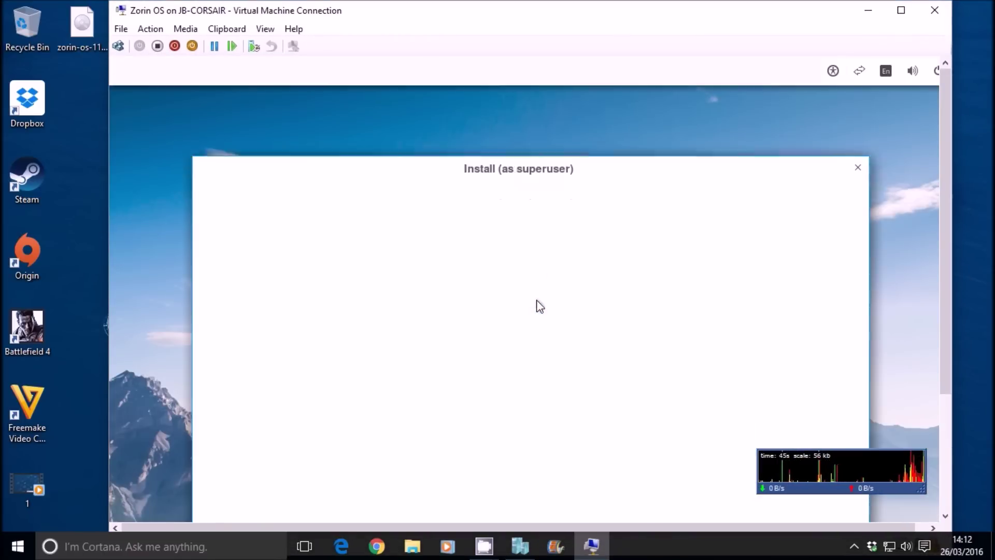
# Step: Install Zorin with Erase disk, confirm the partition changes, and accept London and English (UK) keyboard
pyautogui.click(685, 413)
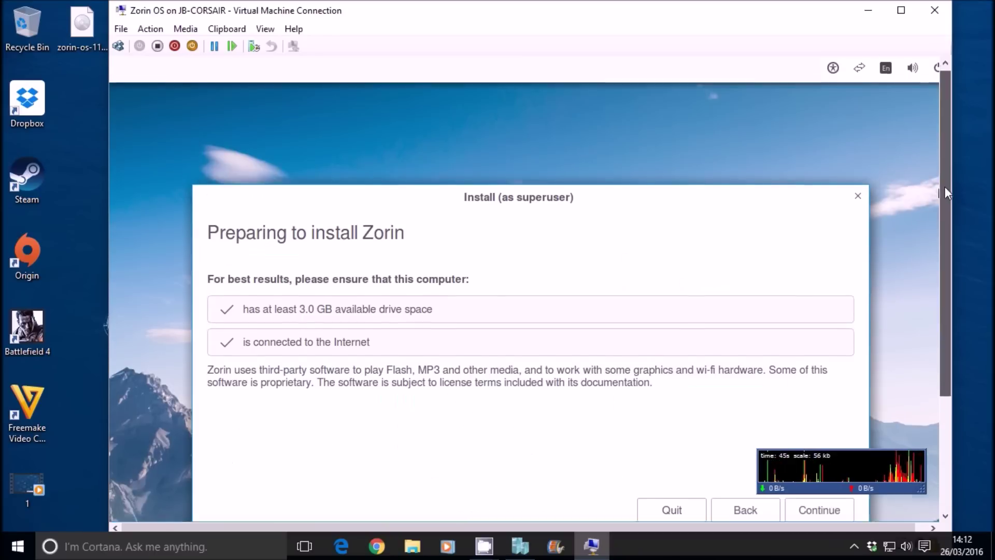
pyautogui.moveTo(945, 186); pyautogui.dragTo(946, 259)
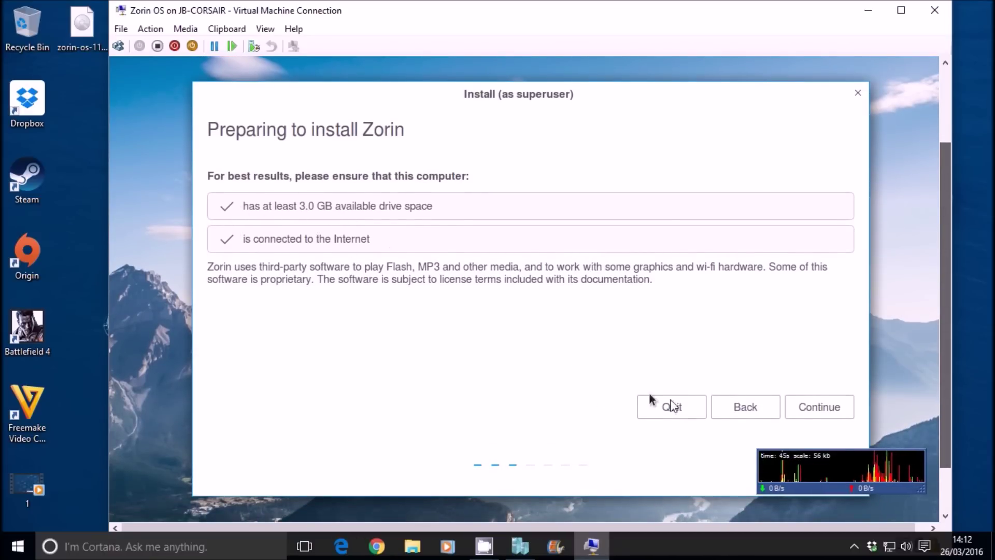
pyautogui.click(810, 409)
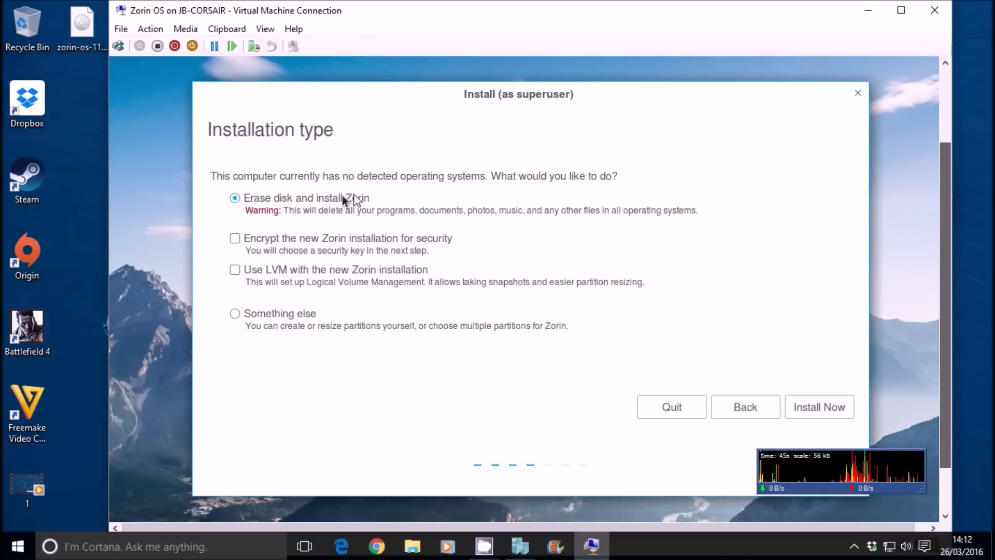
pyautogui.click(810, 404)
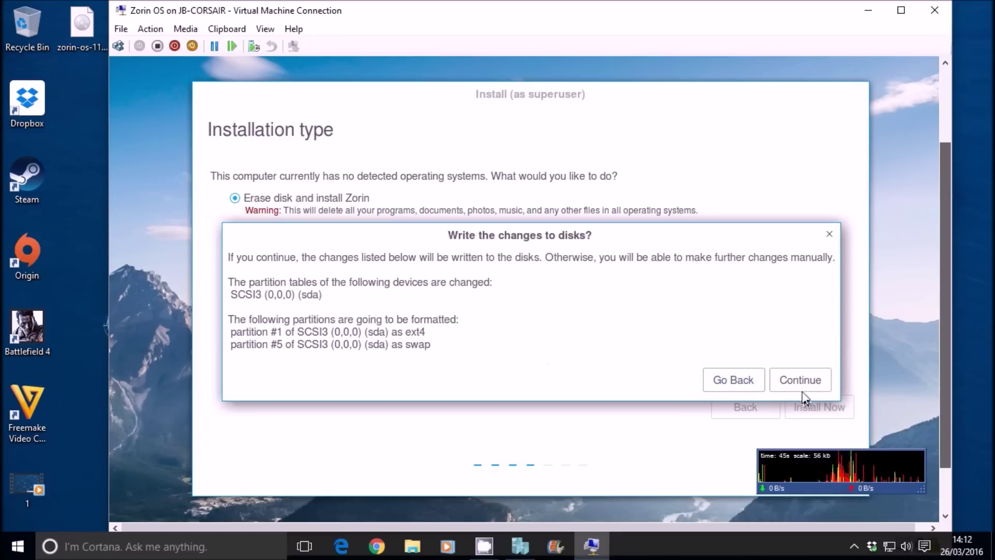
pyautogui.click(798, 382)
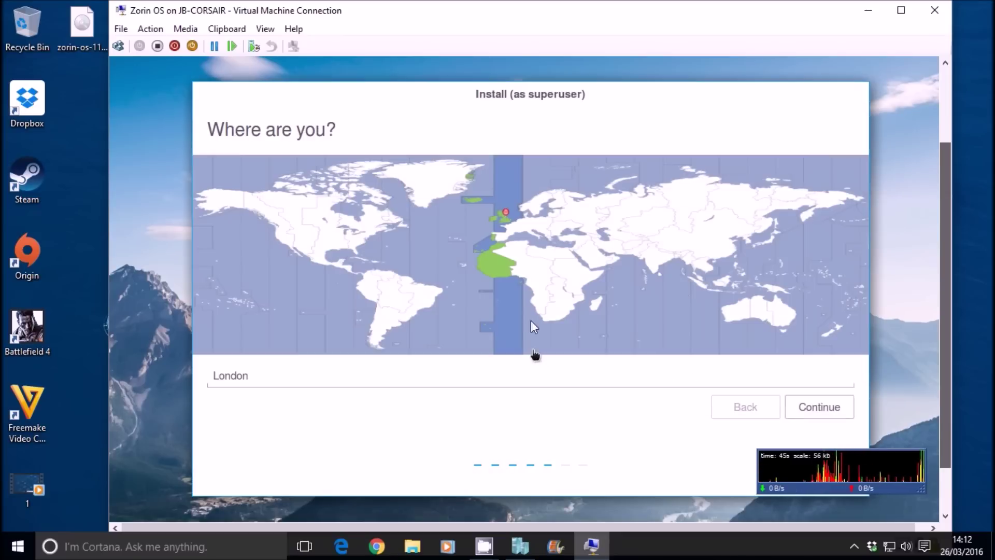
pyautogui.click(812, 402)
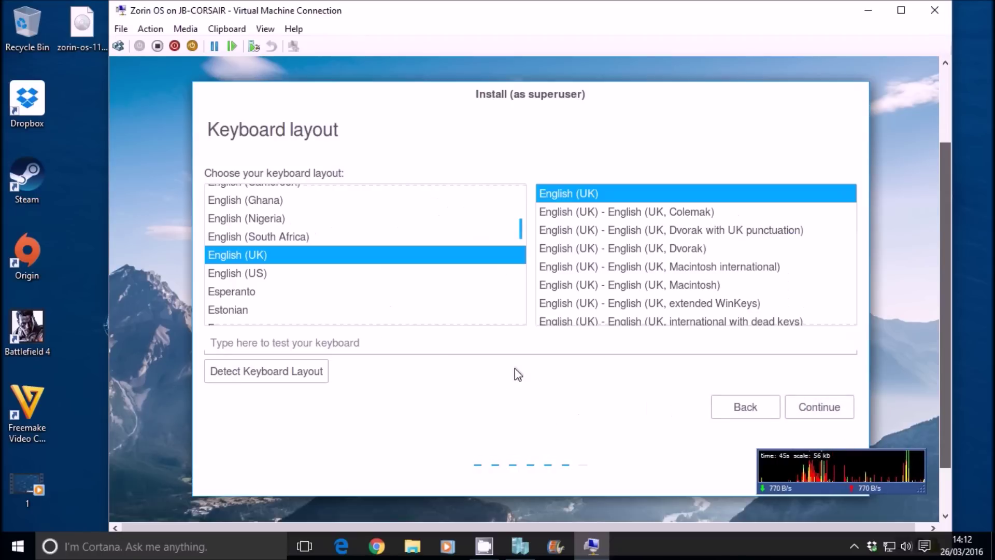
pyautogui.click(806, 405)
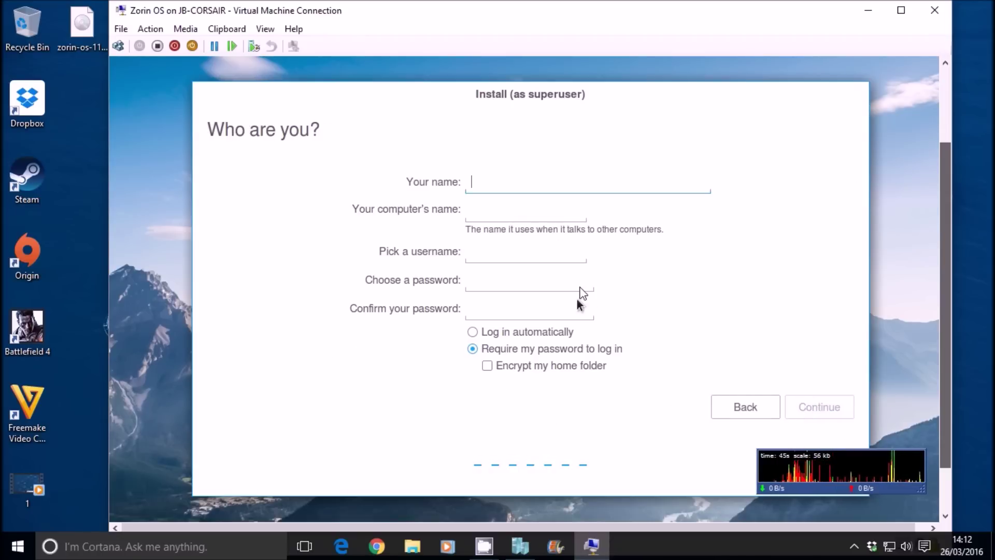
# Step: Enter the user's name, computer name jb-zorin and an account password, then continue installing
pyautogui.write('Jake')
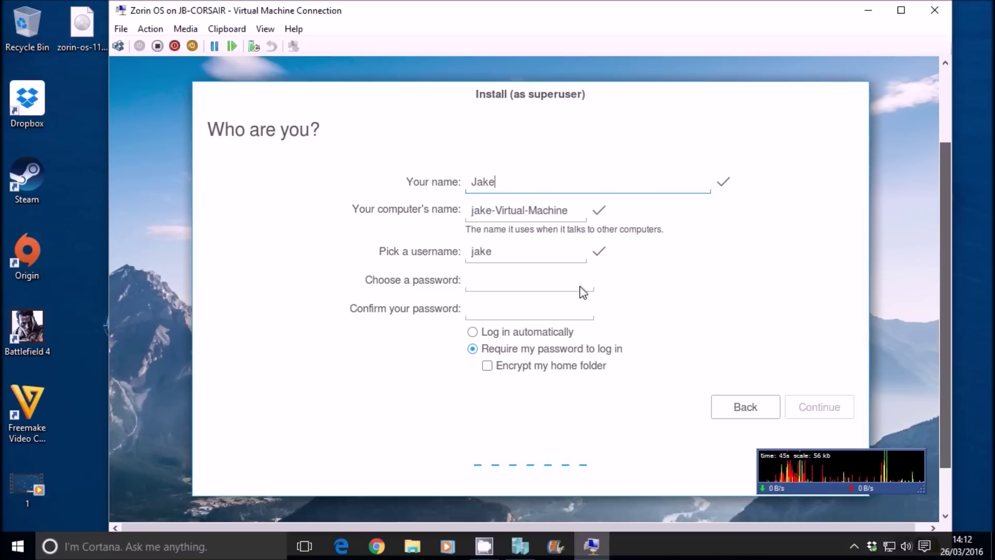
pyautogui.press('Tab')
pyautogui.write('jb-')
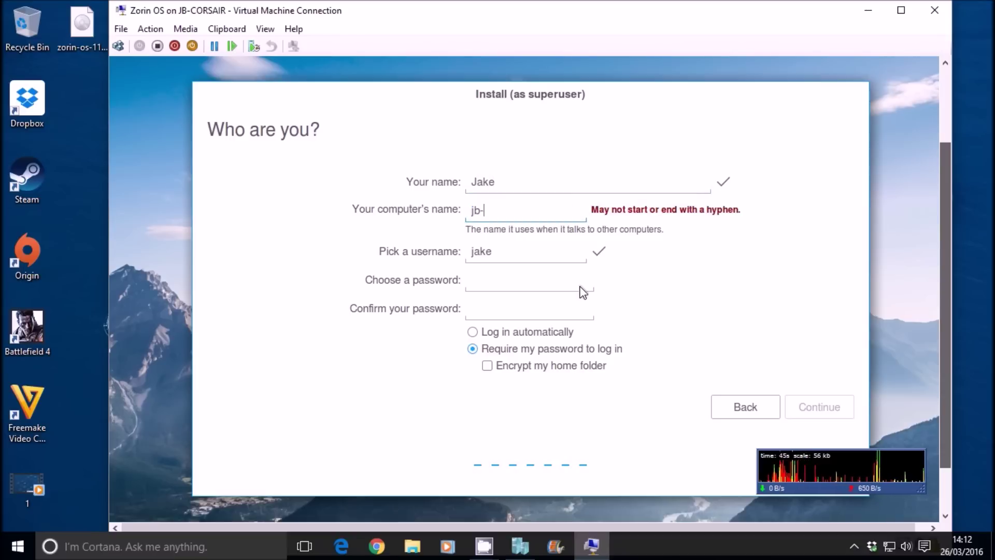
pyautogui.write('zorin')
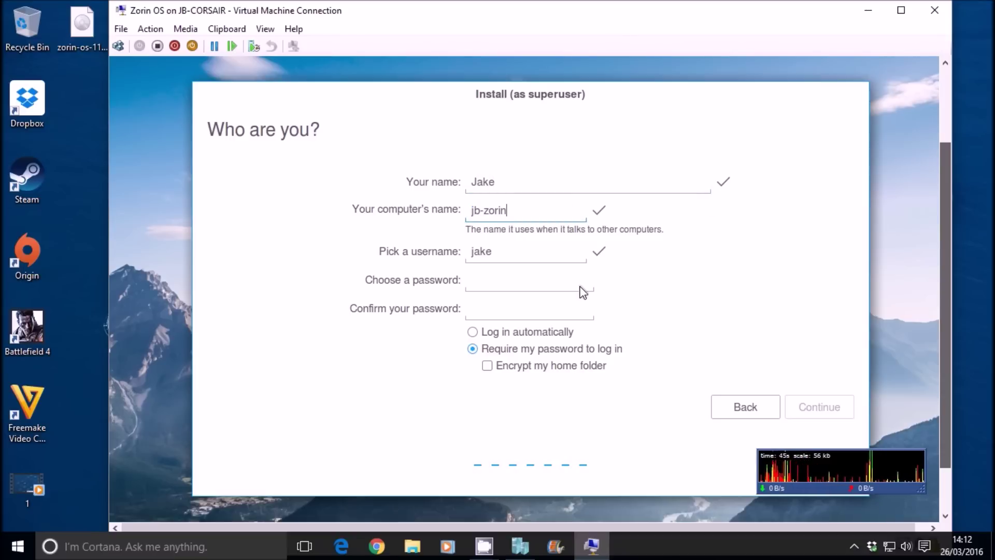
pyautogui.press('Tab')
pyautogui.press('Tab')
pyautogui.write('a')
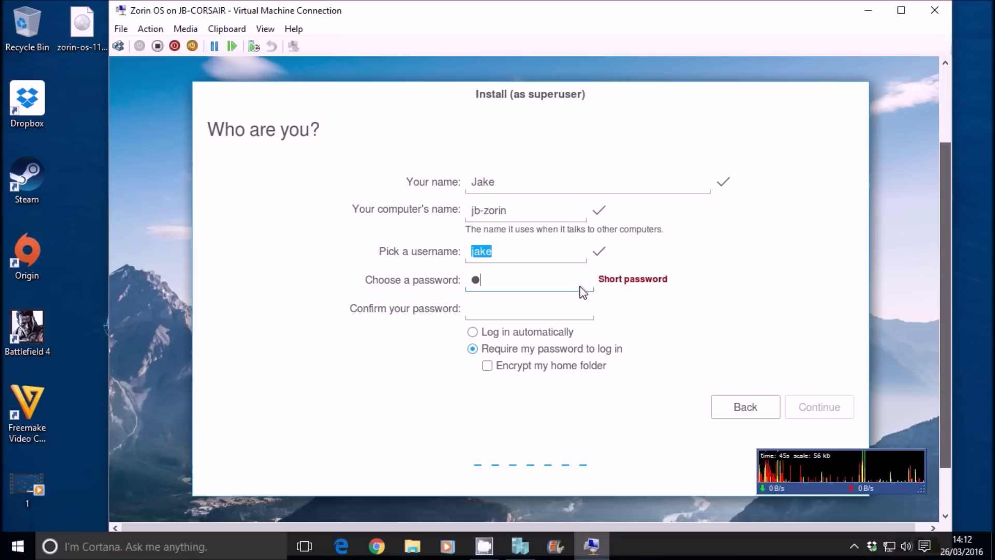
pyautogui.write('bcd')
pyautogui.press('Tab')
pyautogui.write('ab')
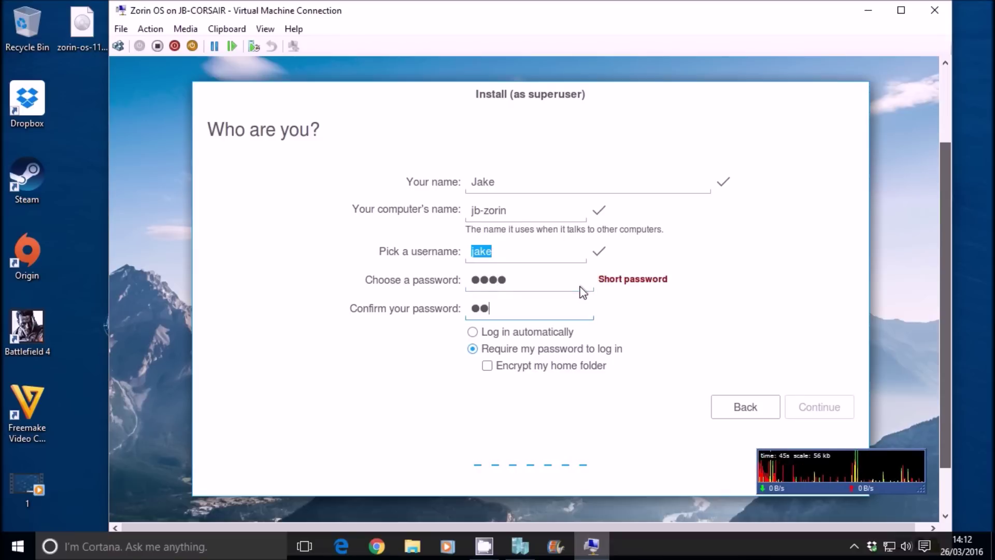
pyautogui.write('cd')
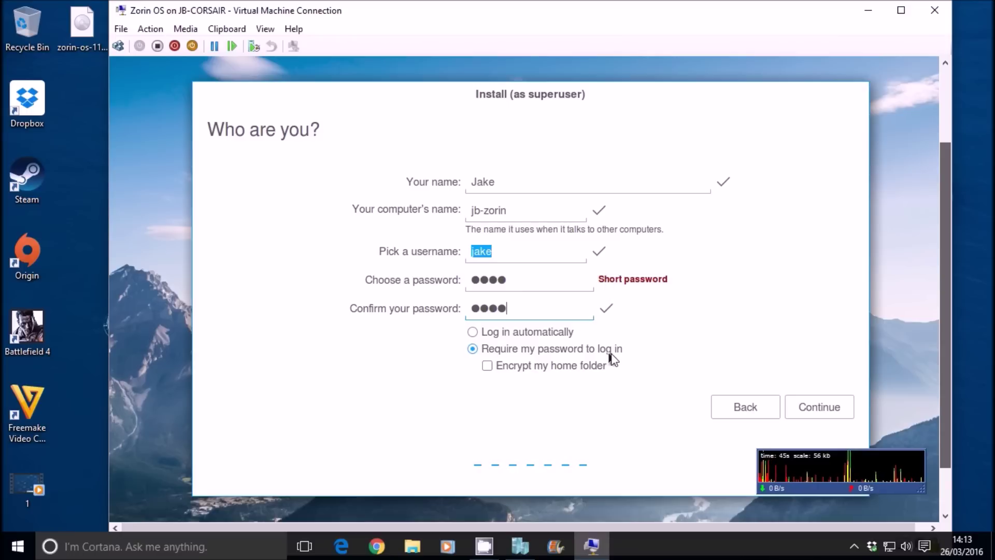
pyautogui.click(811, 410)
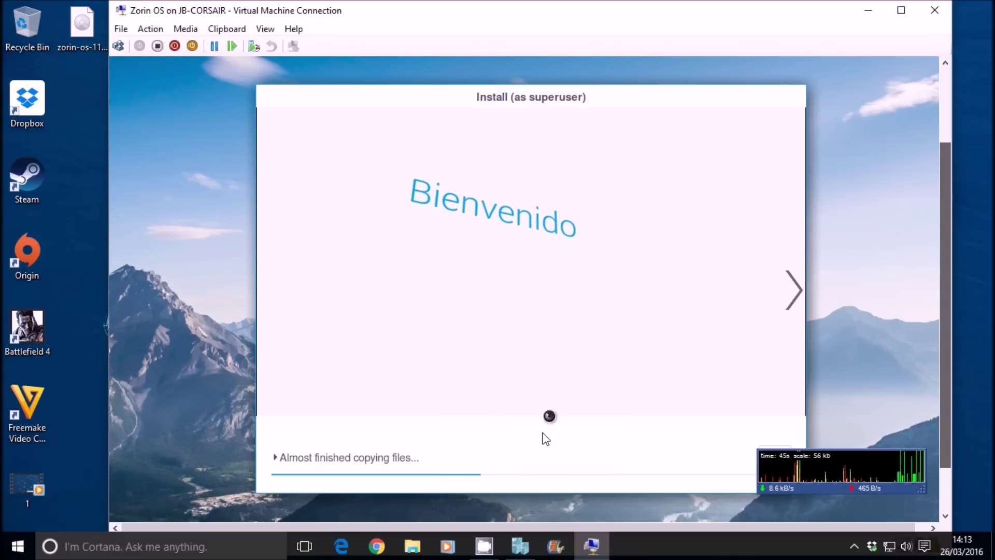
# Step: Search Google for kubuntu, open kubuntu.org's Download page and expand the Kubuntu 15.10 options
pyautogui.click(377, 546)
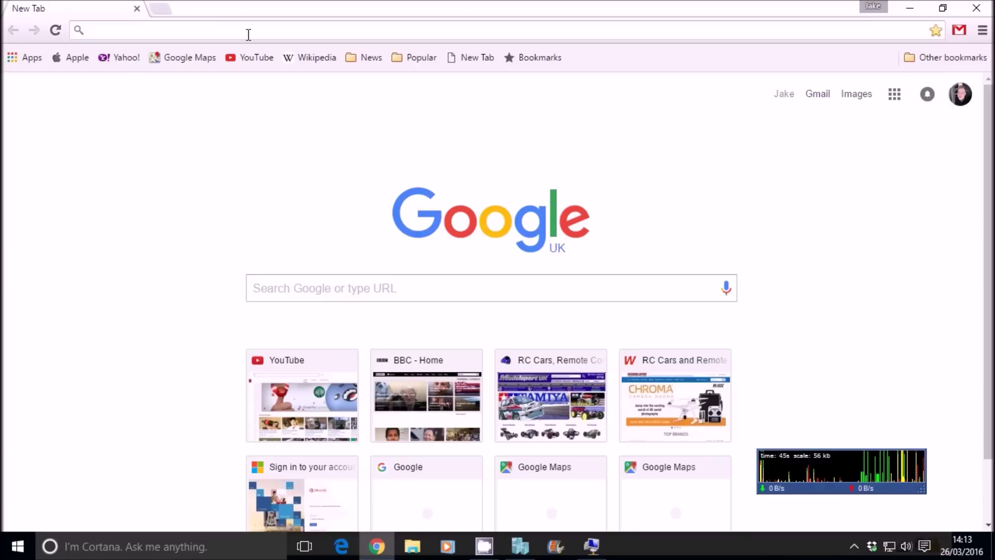
pyautogui.write('kubuntu')
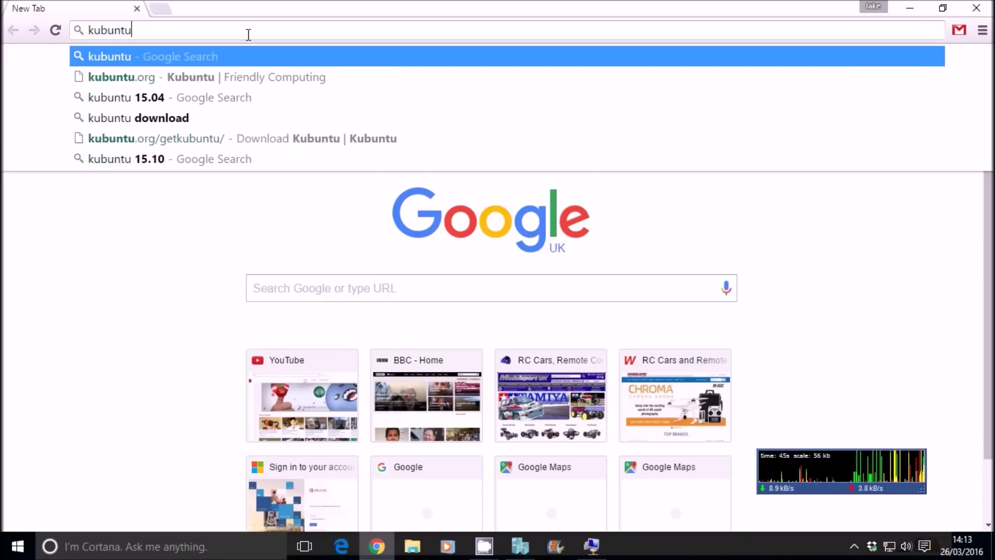
pyautogui.press('Return')
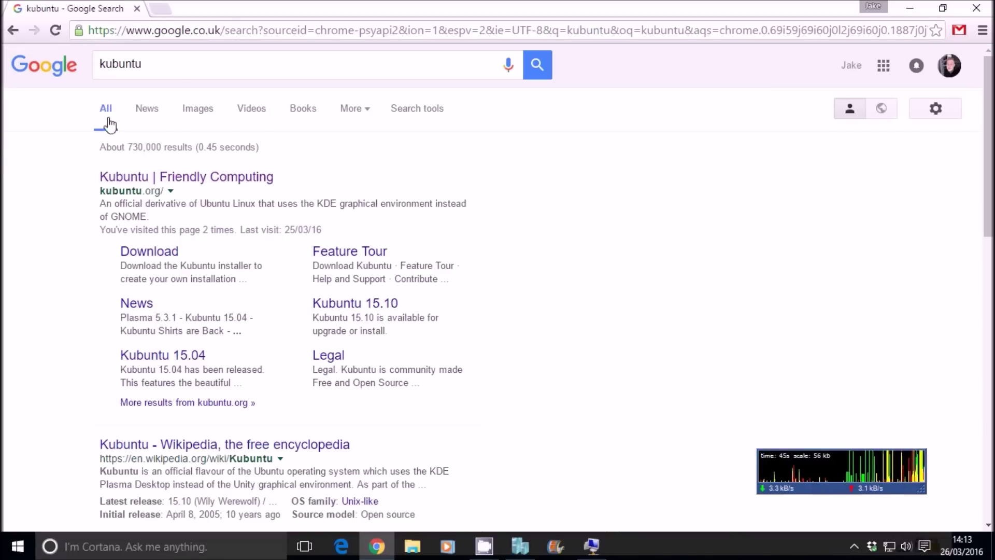
pyautogui.click(151, 179)
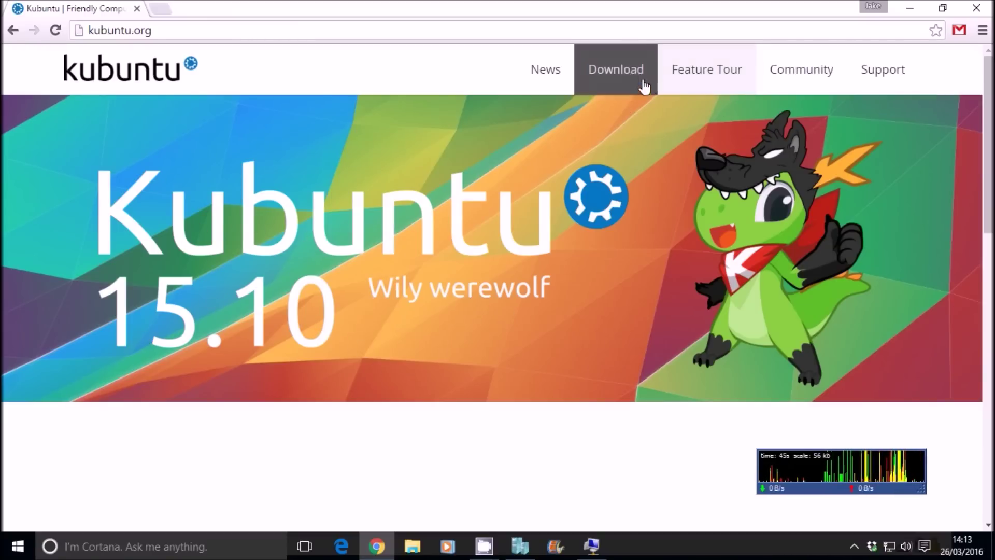
pyautogui.click(627, 82)
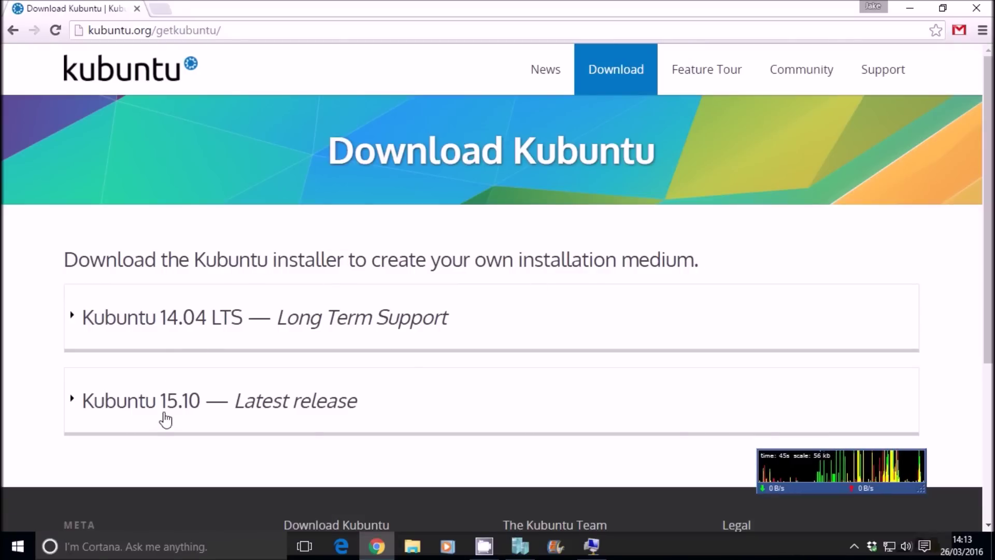
pyautogui.click(165, 413)
pyautogui.scroll(-4, 288, 382)
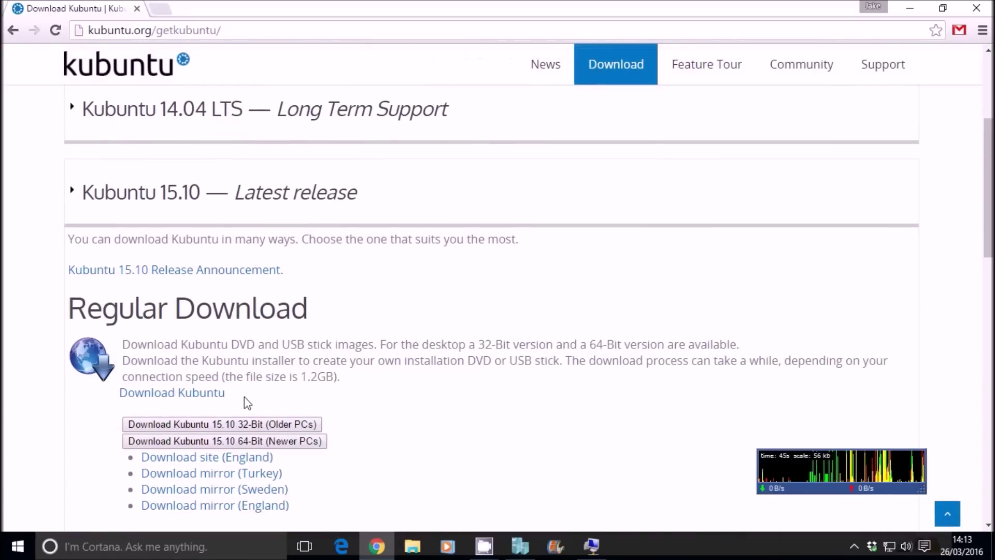
pyautogui.scroll(-2, 281, 373)
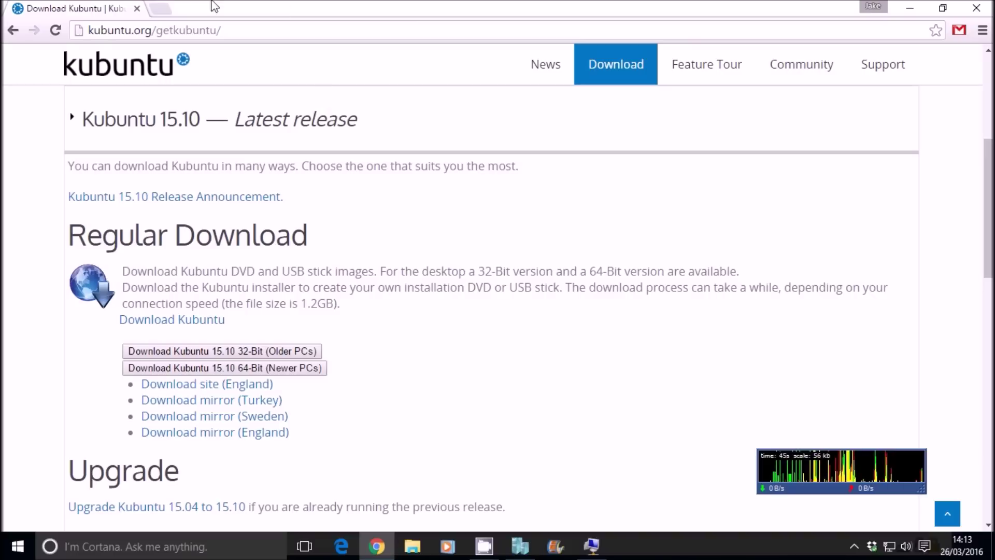
# Step: Search Google for 'ubuntu' and open the official ubuntu.com site
pyautogui.click(173, 32)
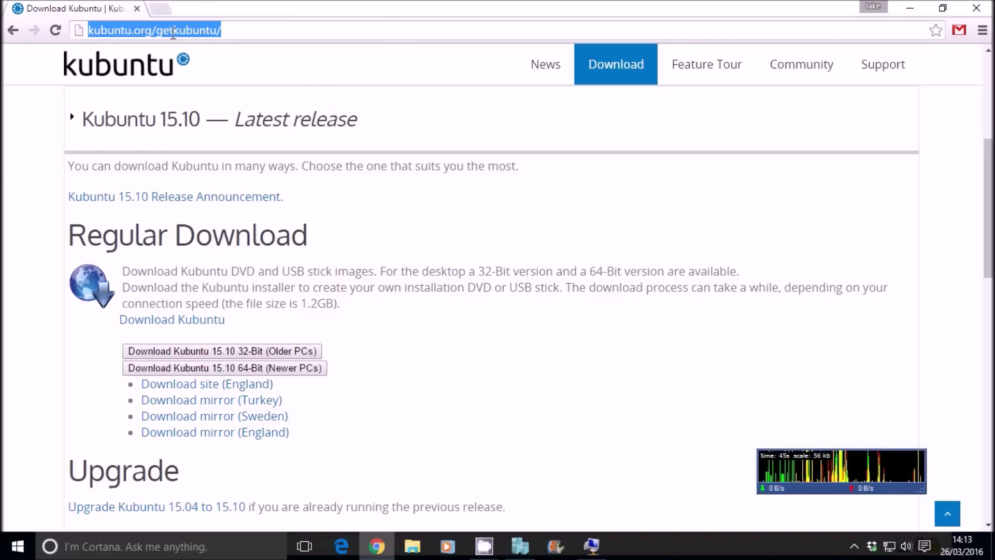
pyautogui.write('ubunutu')
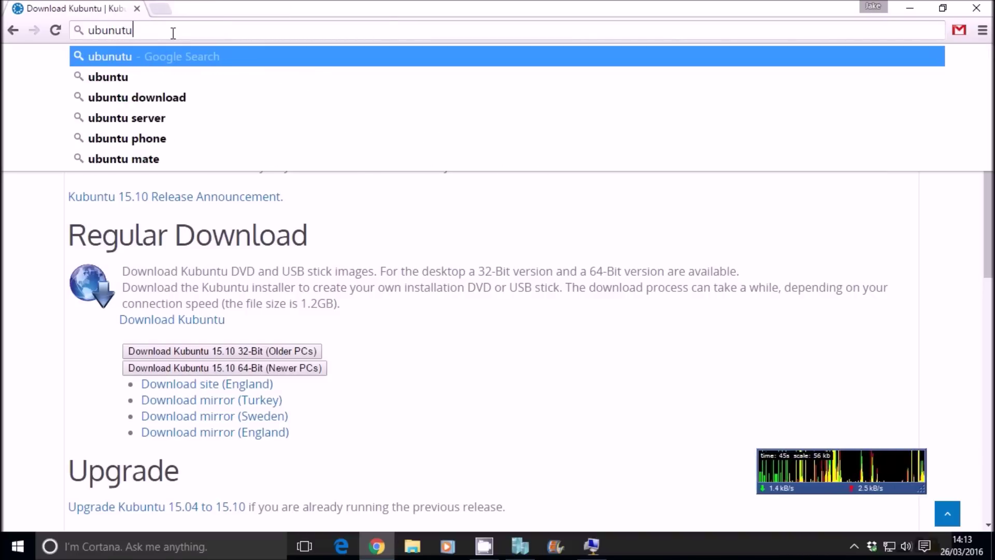
pyautogui.press('BackSpace')
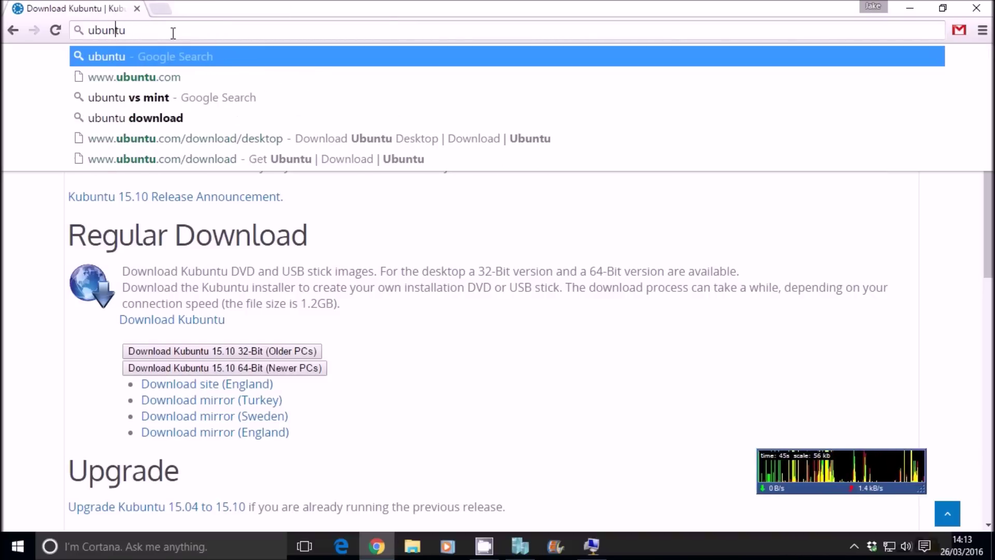
pyautogui.press('Return')
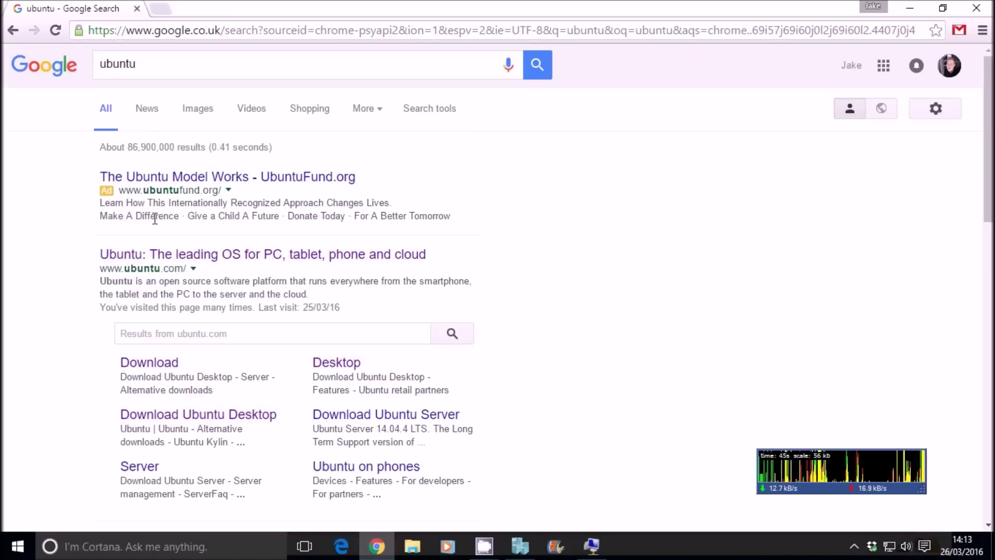
pyautogui.click(181, 259)
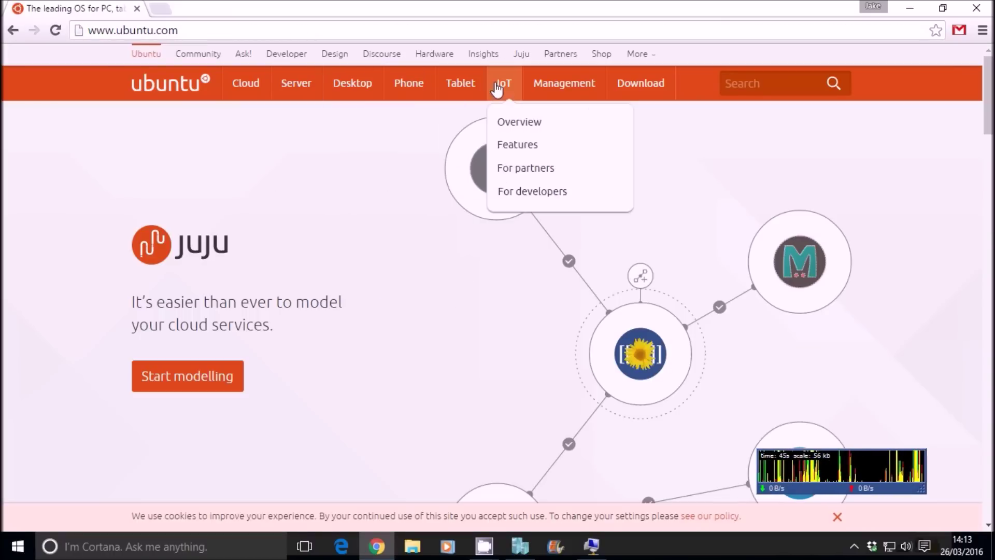
# Step: Go to Download, then Ubuntu Desktop, and scroll to the 14.04.4 LTS and 15.10 releases
pyautogui.click(625, 81)
pyautogui.scroll(-3, 373, 356)
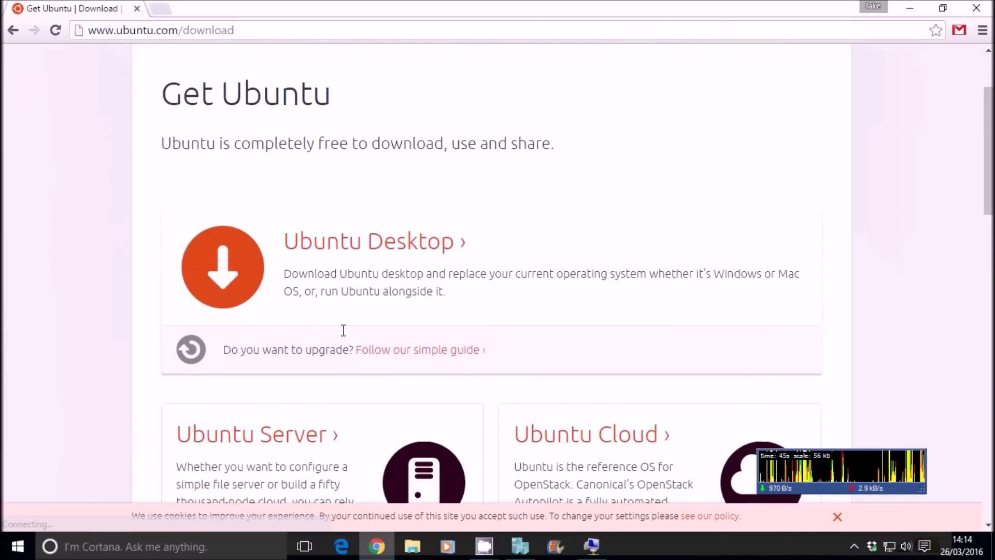
pyautogui.click(371, 211)
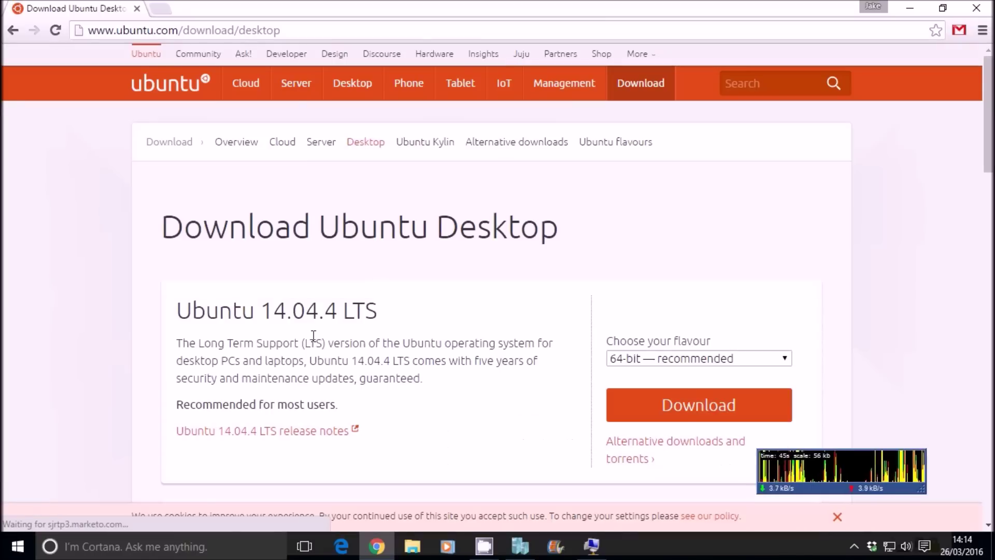
pyautogui.scroll(-2, 322, 315)
pyautogui.scroll(-3, 322, 315)
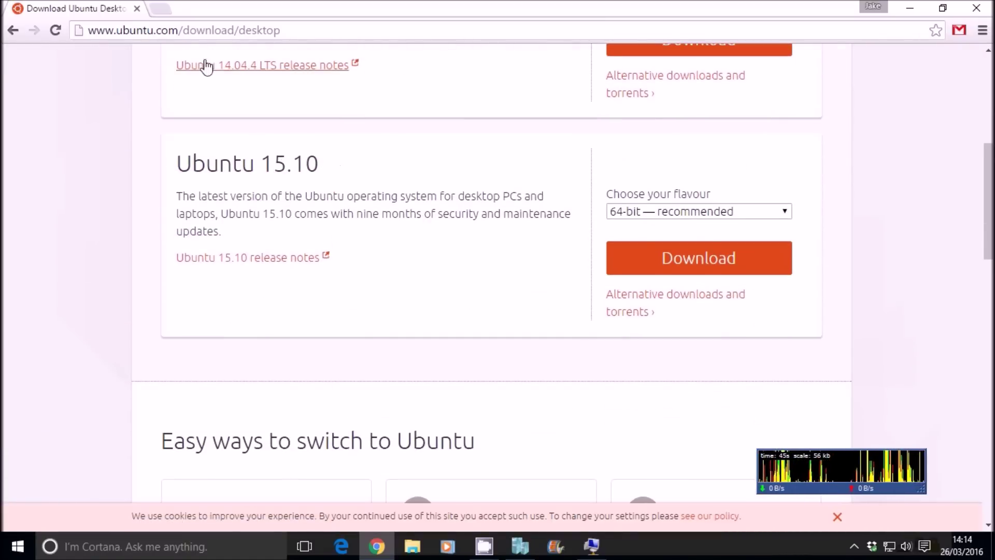
pyautogui.click(212, 29)
# Step: Search 'linux mint', reach the Download Linux Mint 17.3 Rosa page, browse the editions, then close Chrome
pyautogui.write('linux mi')
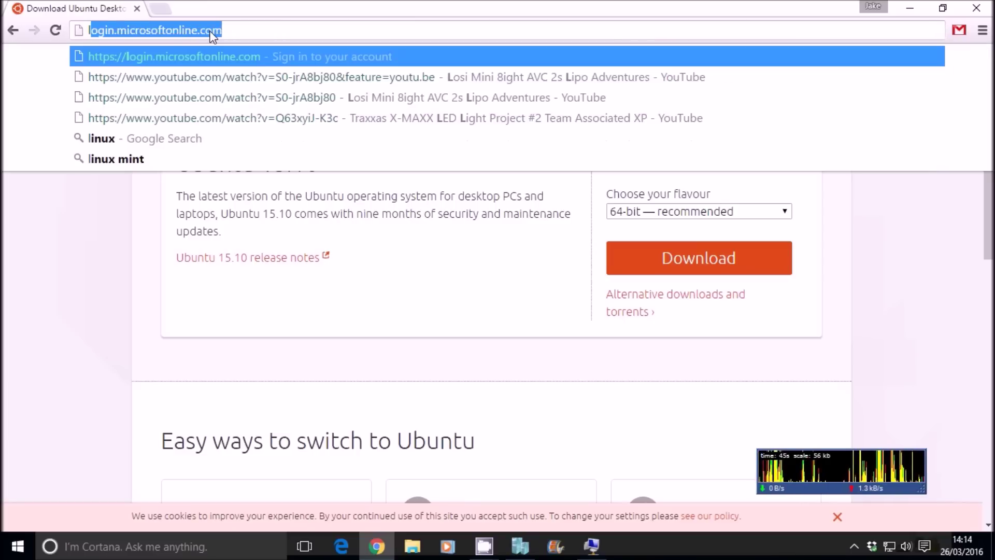
pyautogui.write('nt')
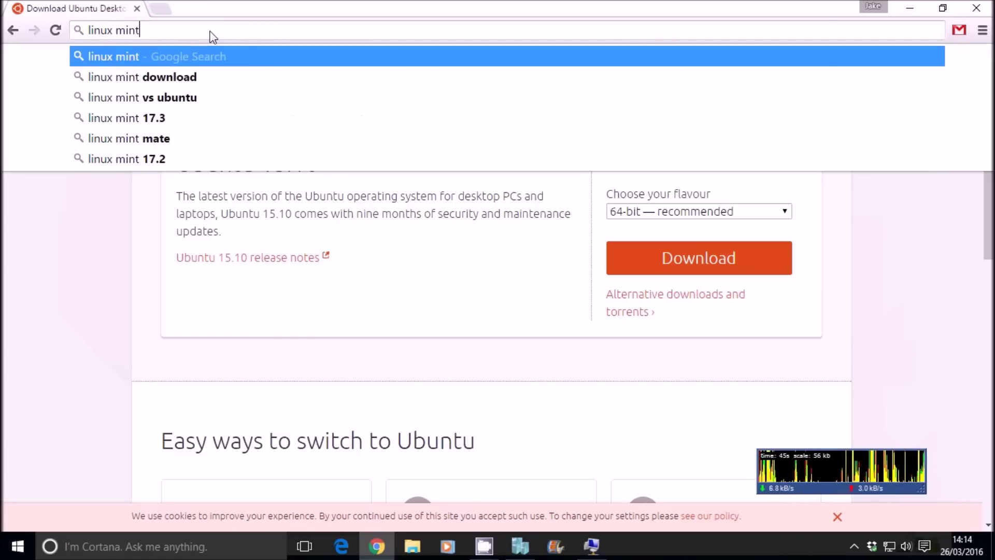
pyautogui.press('Return')
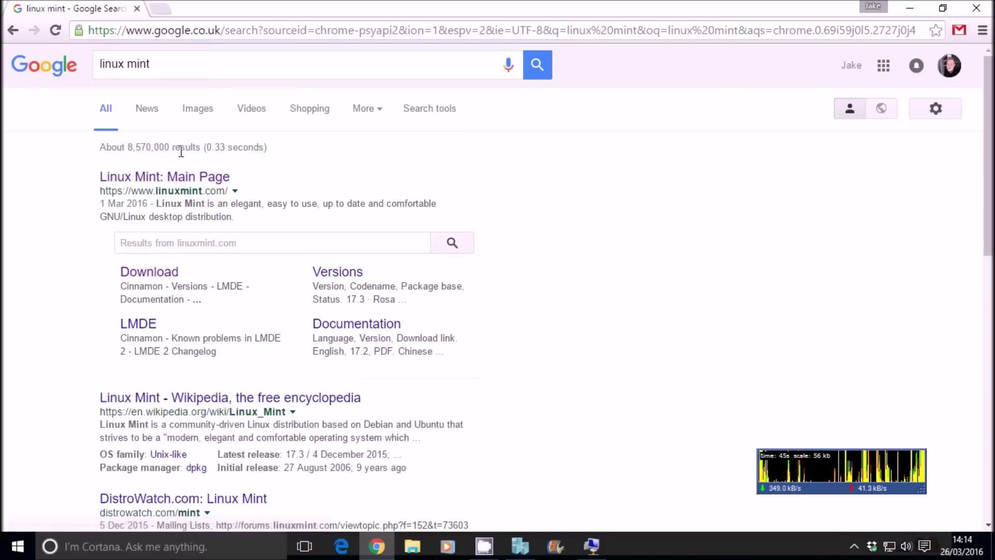
pyautogui.click(176, 180)
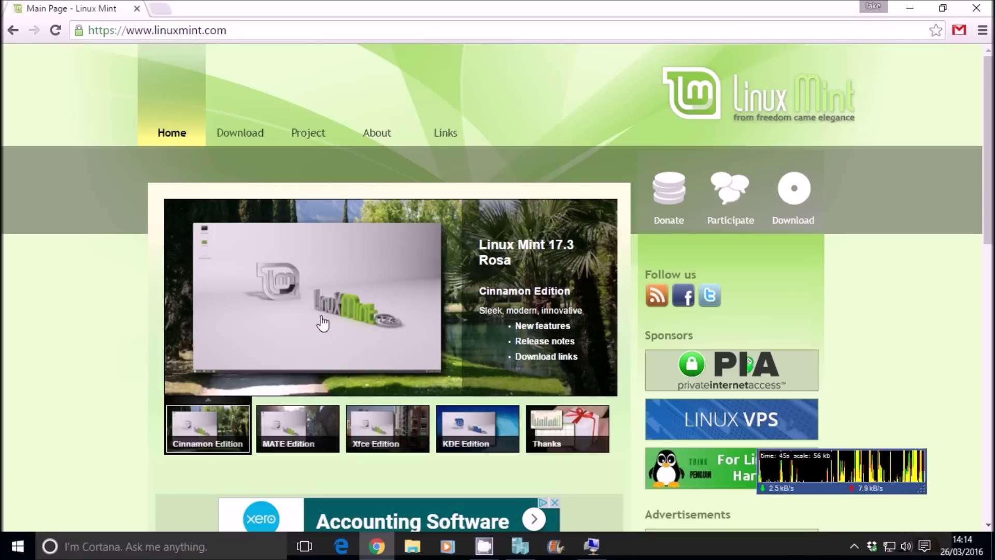
pyautogui.click(228, 134)
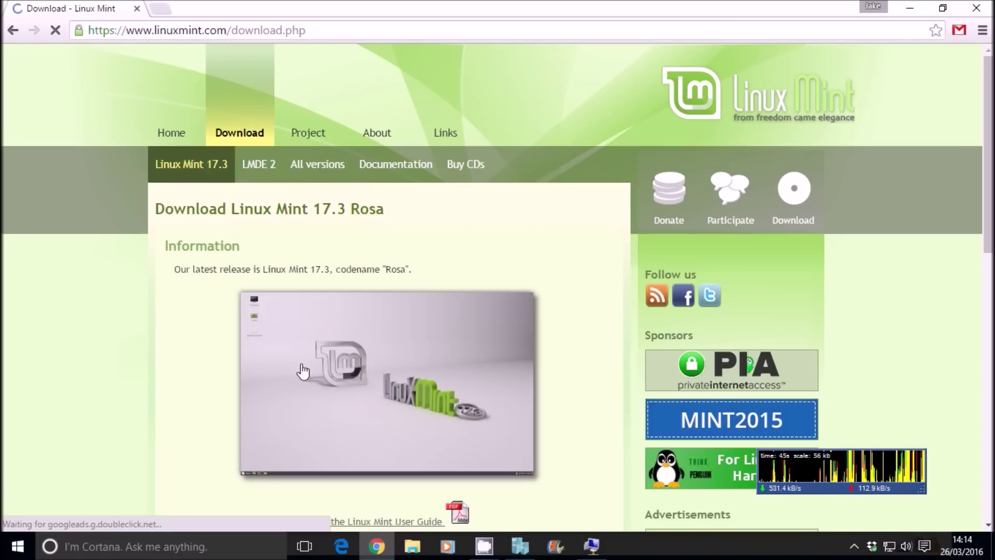
pyautogui.scroll(-4, 290, 358)
pyautogui.scroll(-3, 283, 344)
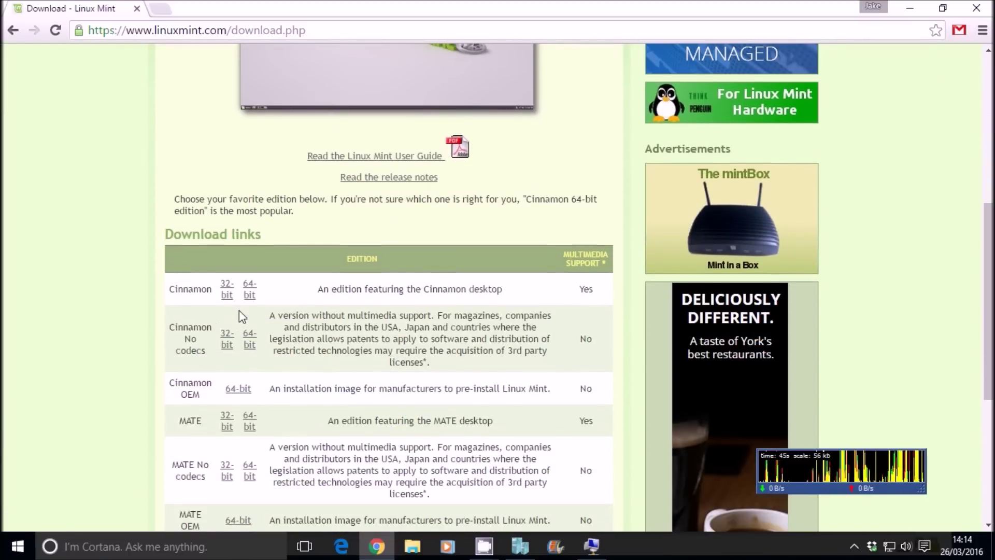
pyautogui.scroll(6, 297, 235)
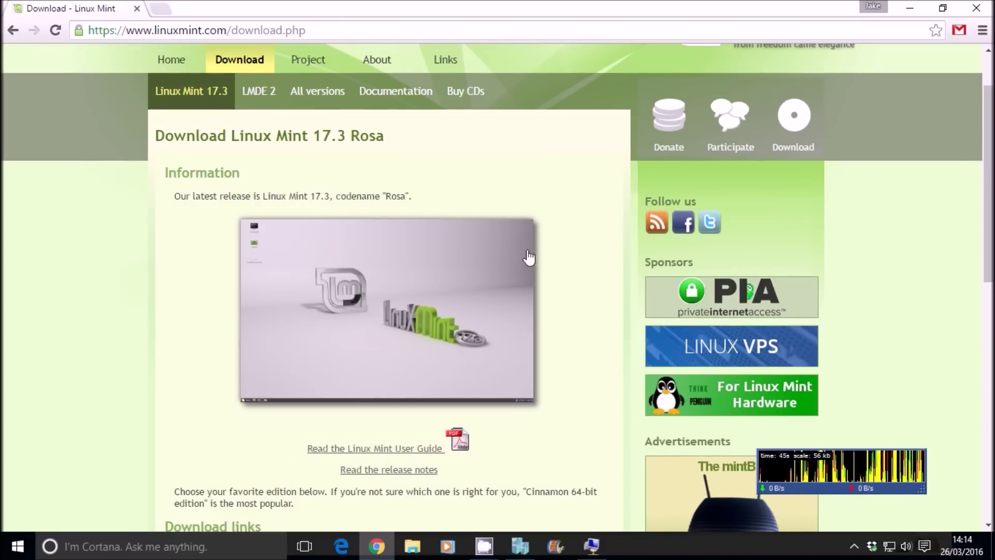
pyautogui.click(979, 9)
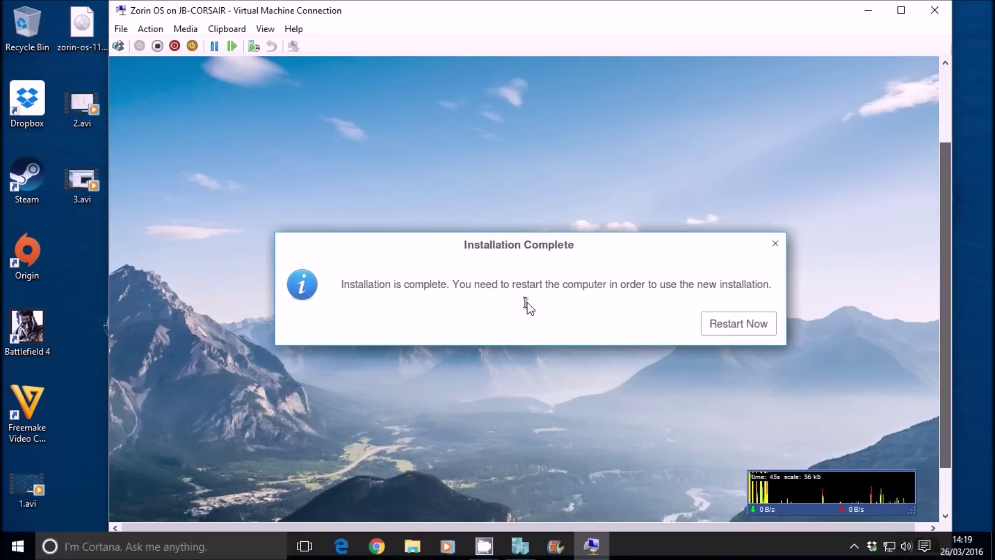
# Step: Once the installer shows Installation Complete, choose Restart Now to boot the new installation
pyautogui.click(734, 324)
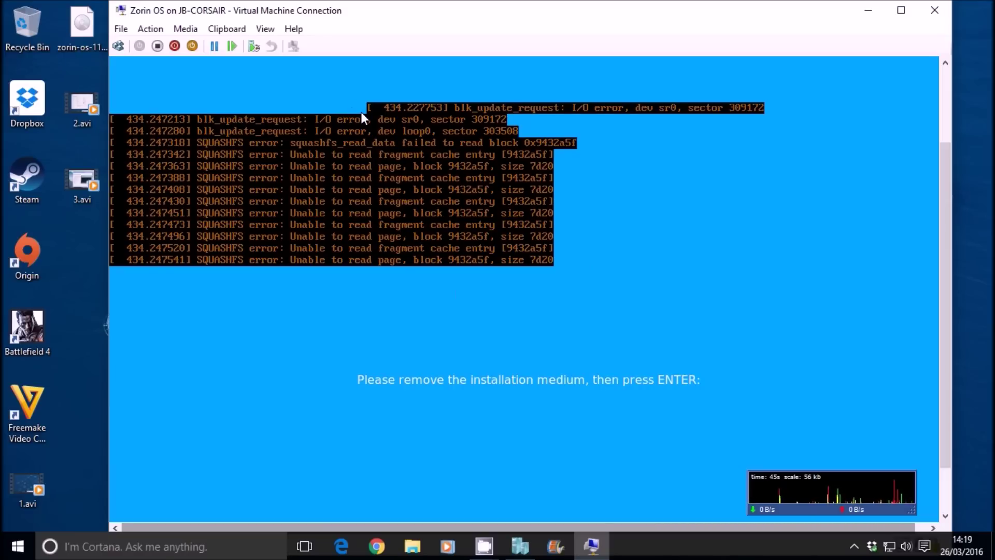
# Step: Inspect the Media > DVD Drive options for ejecting the installation disc, leaving them unchanged
pyautogui.click(186, 28)
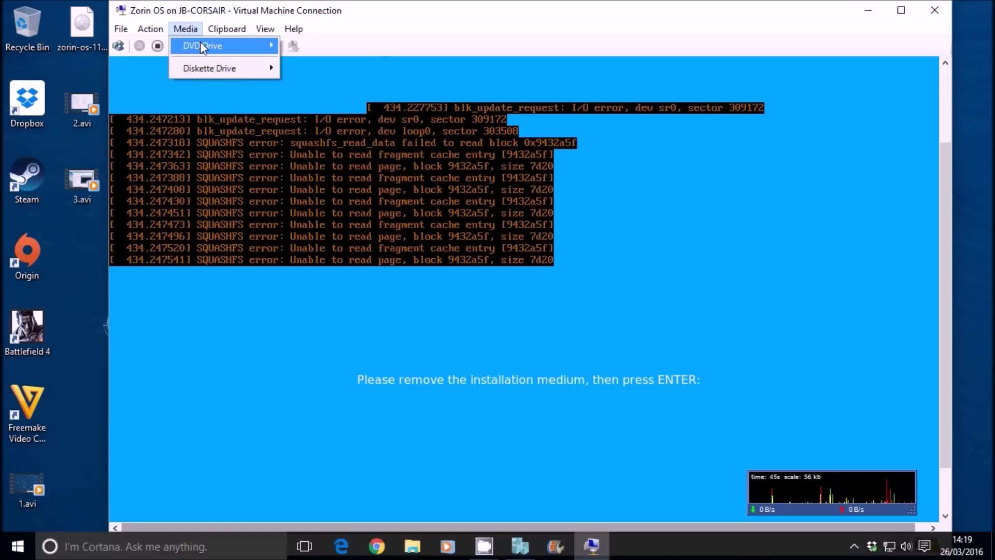
pyautogui.moveTo(202, 45)
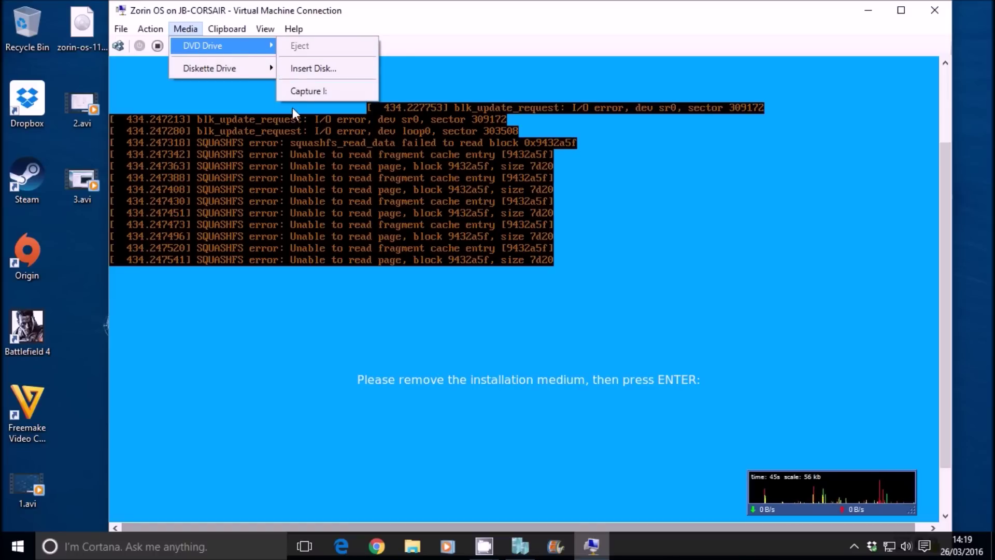
pyautogui.click(561, 357)
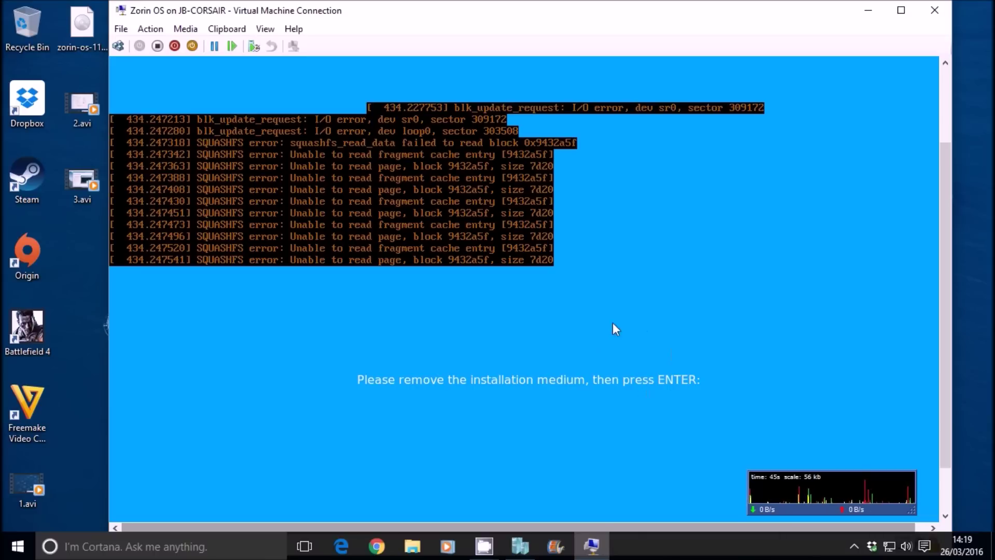
# Step: Reset the stalled virtual machine through Action > Reset and confirm the reset
pyautogui.click(150, 28)
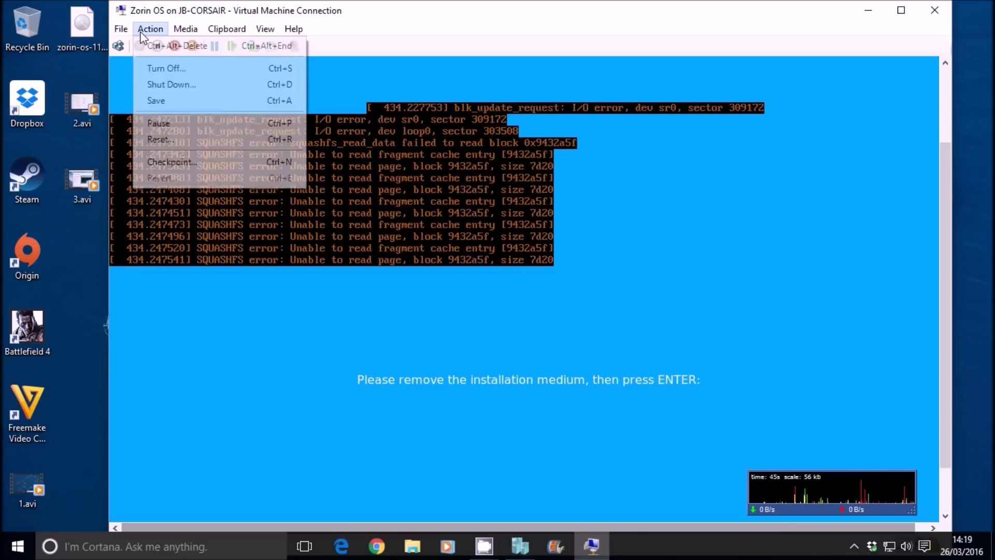
pyautogui.click(157, 138)
pyautogui.click(555, 305)
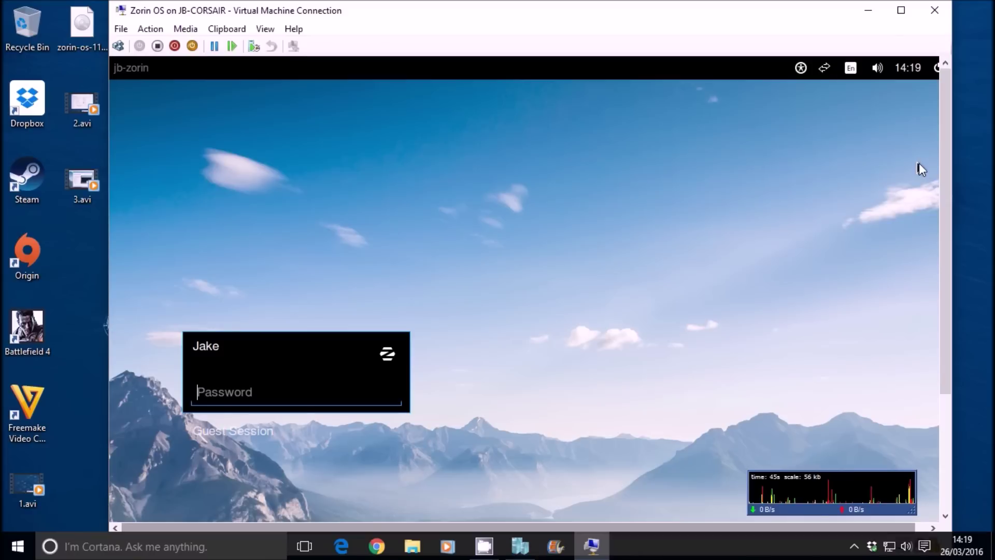
# Step: Log in at the jb-zorin login screen with the account password to reach the desktop
pyautogui.moveTo(944, 191); pyautogui.dragTo(927, 245)
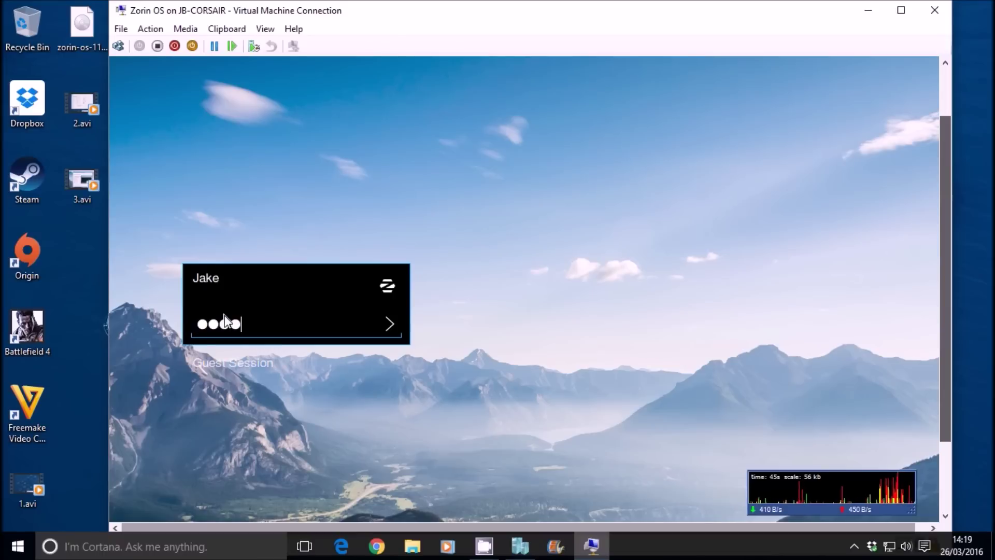
pyautogui.press('Return')
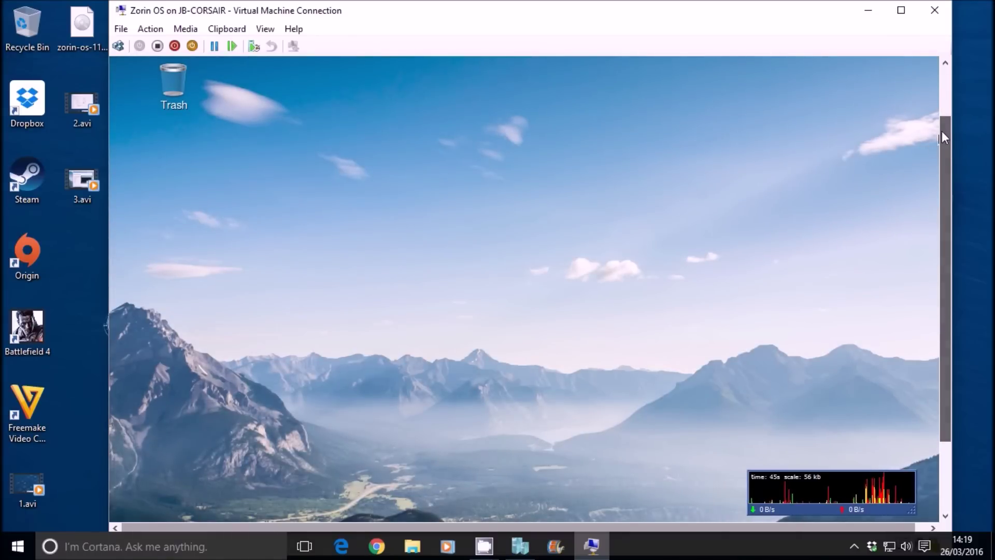
pyautogui.moveTo(942, 136); pyautogui.dragTo(931, 212)
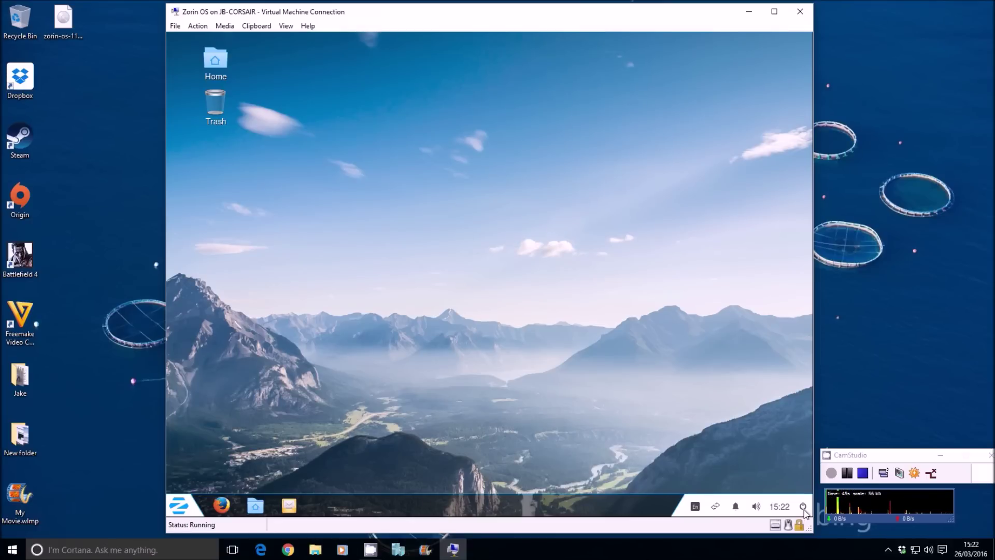
# Step: Check the panel calendar, dismiss the English (US) keyboard menu, and bring up the applications menu
pyautogui.click(775, 511)
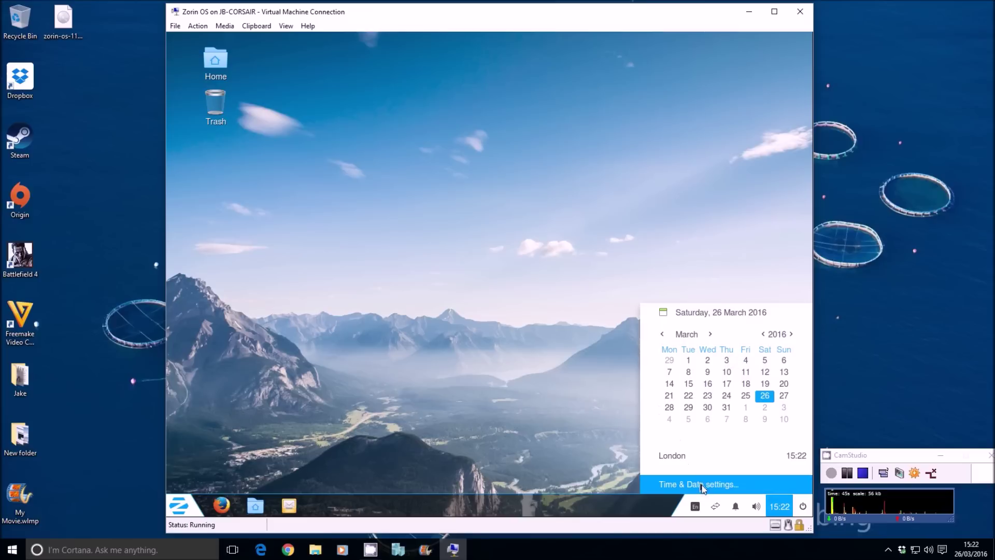
pyautogui.moveTo(725, 505)
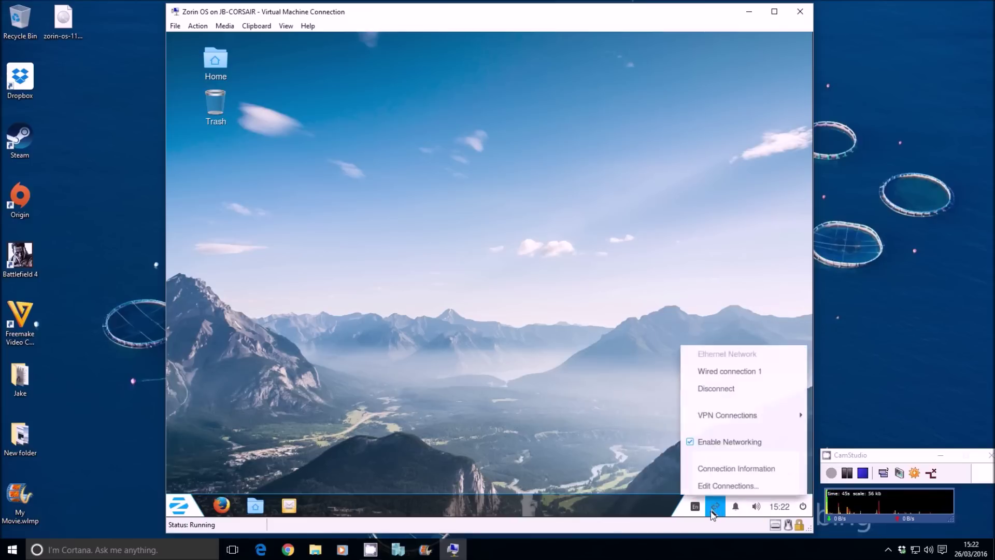
pyautogui.moveTo(699, 517)
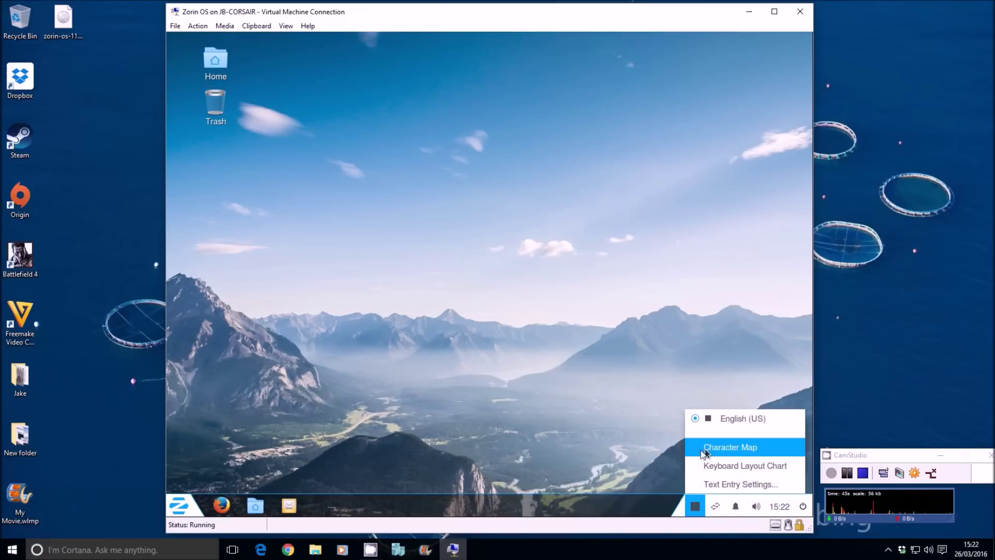
pyautogui.click(474, 359)
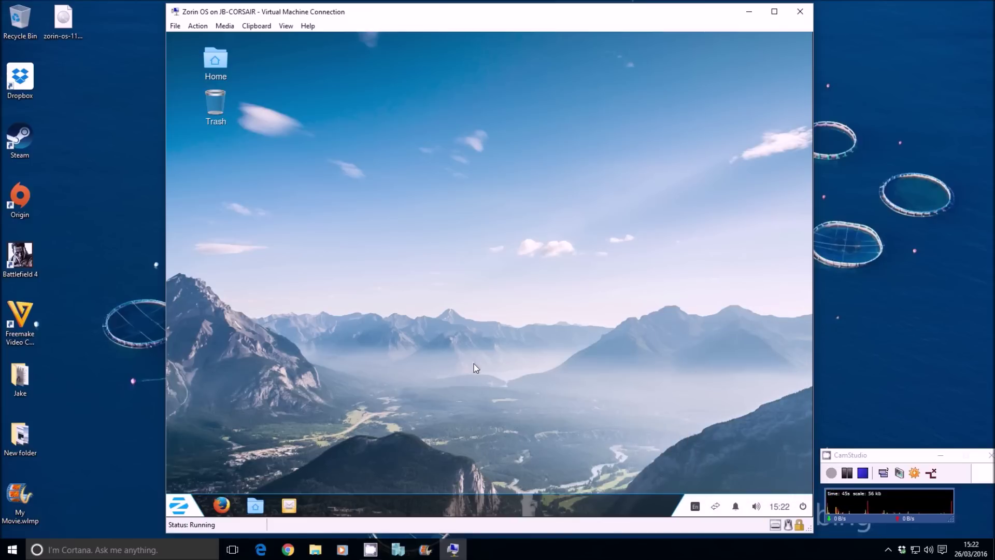
pyautogui.click(173, 512)
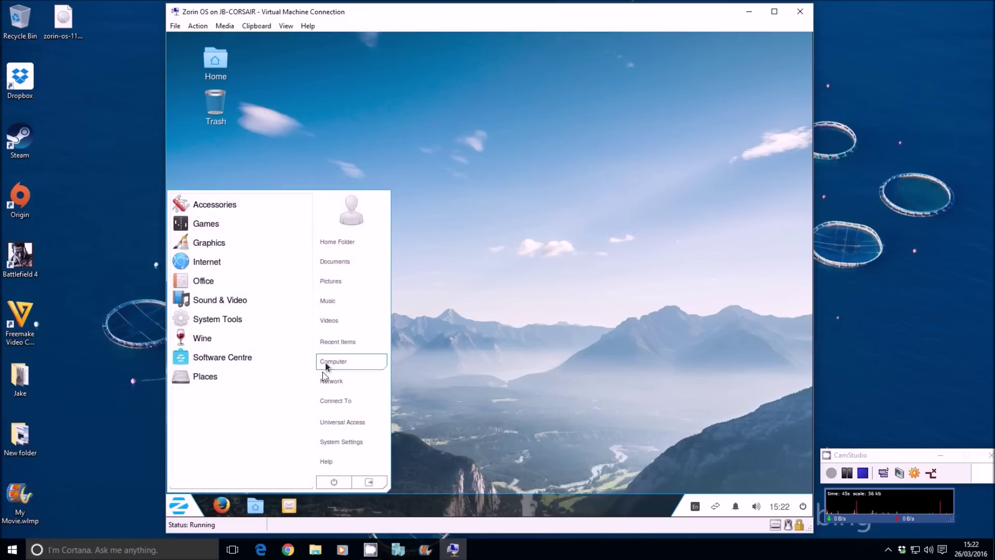
# Step: Open and close System Settings, then launch Software Centre from the reopened applications menu
pyautogui.click(347, 442)
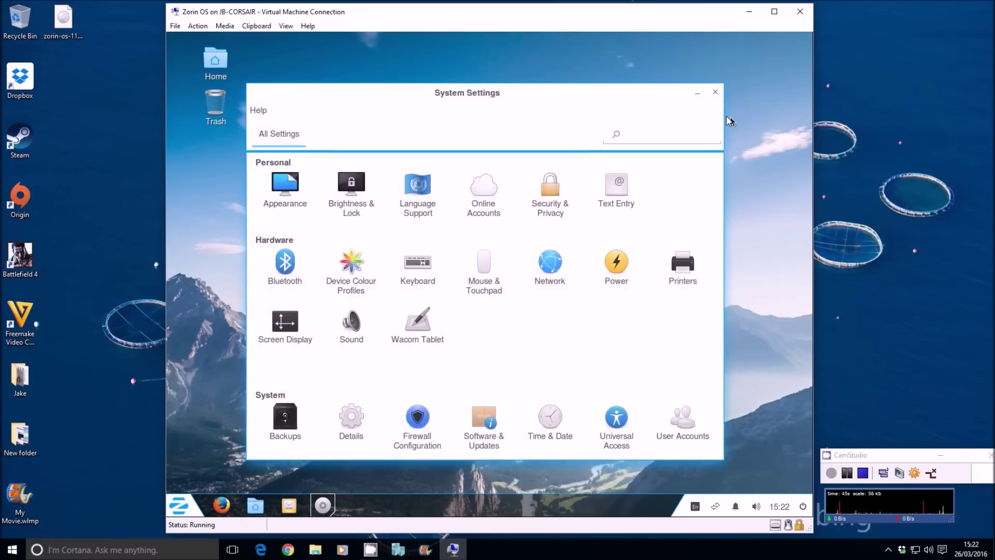
pyautogui.click(715, 94)
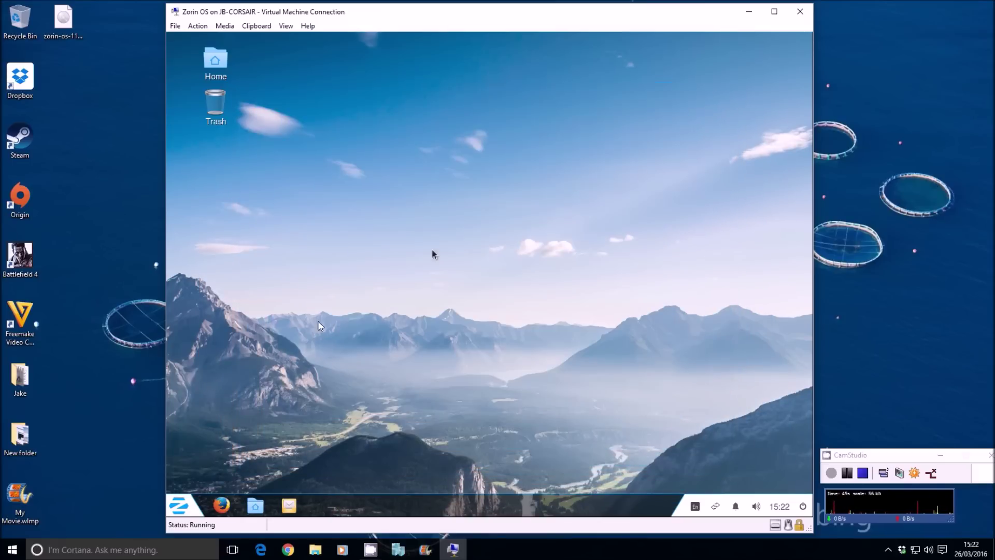
pyautogui.click(179, 501)
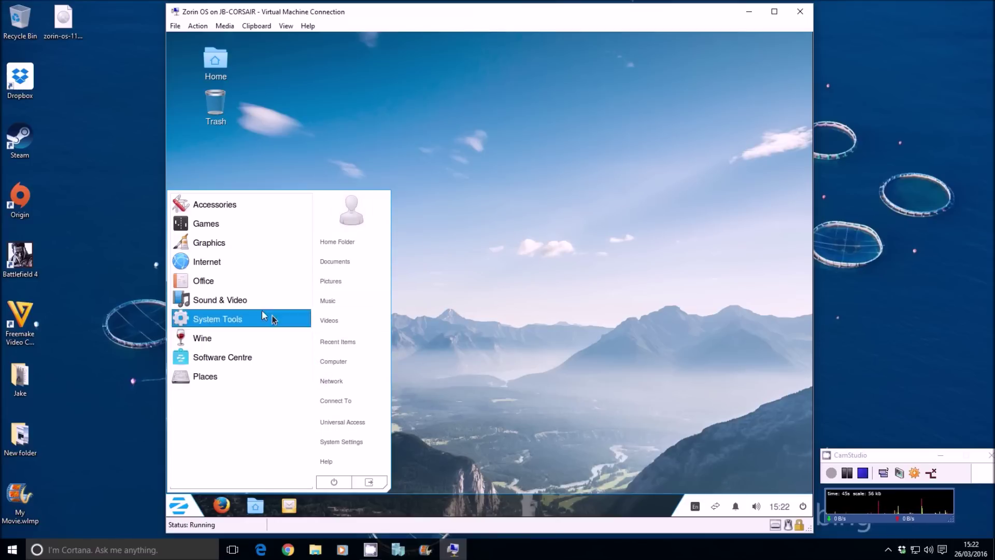
pyautogui.click(211, 359)
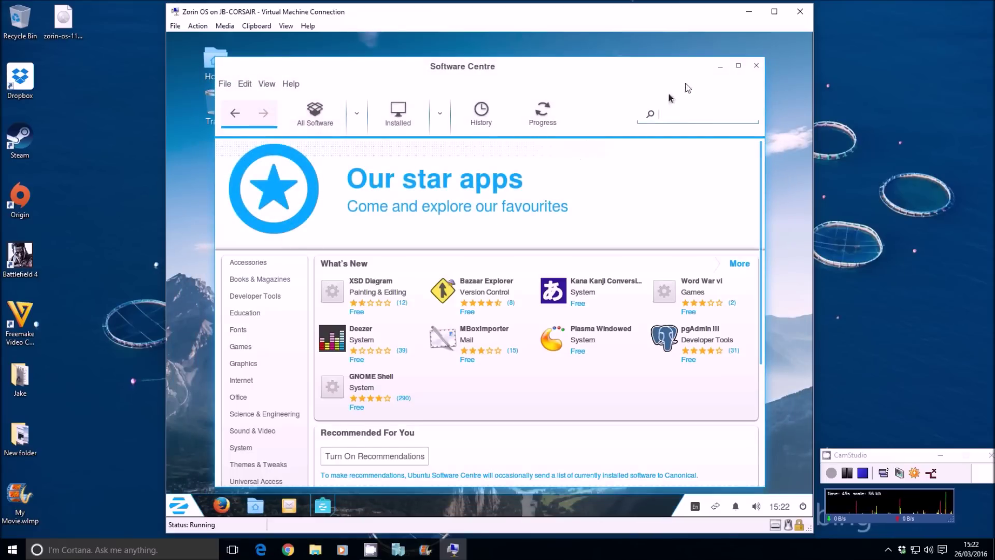
# Step: Search 'chr', install Chromium Web Browser with password authorisation, then close Software Centre
pyautogui.write('chromium')
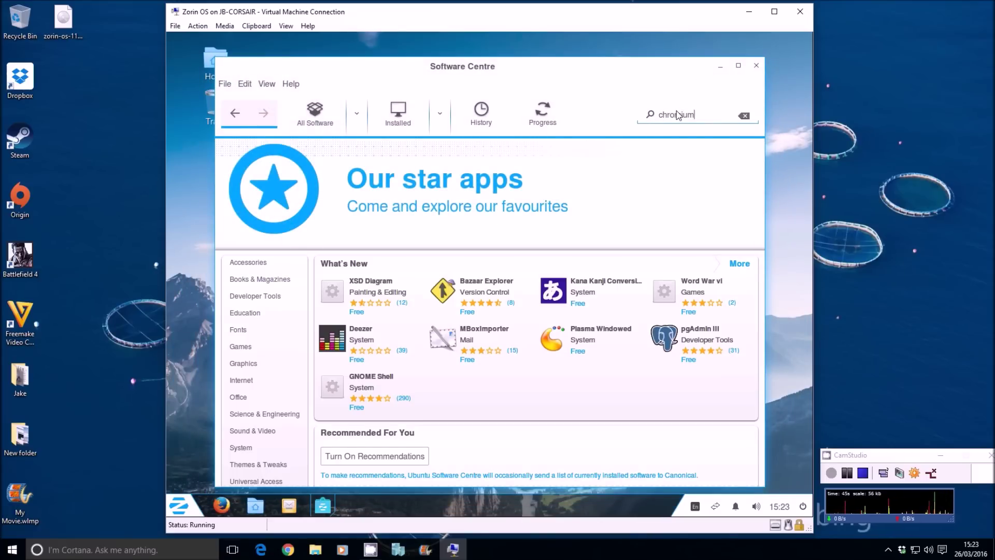
pyautogui.click(300, 184)
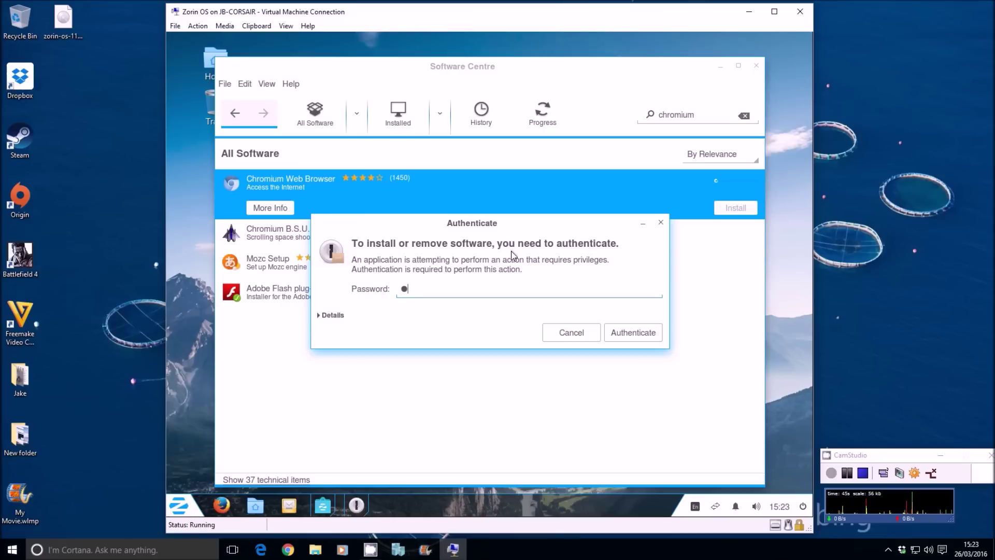
pyautogui.press('Return')
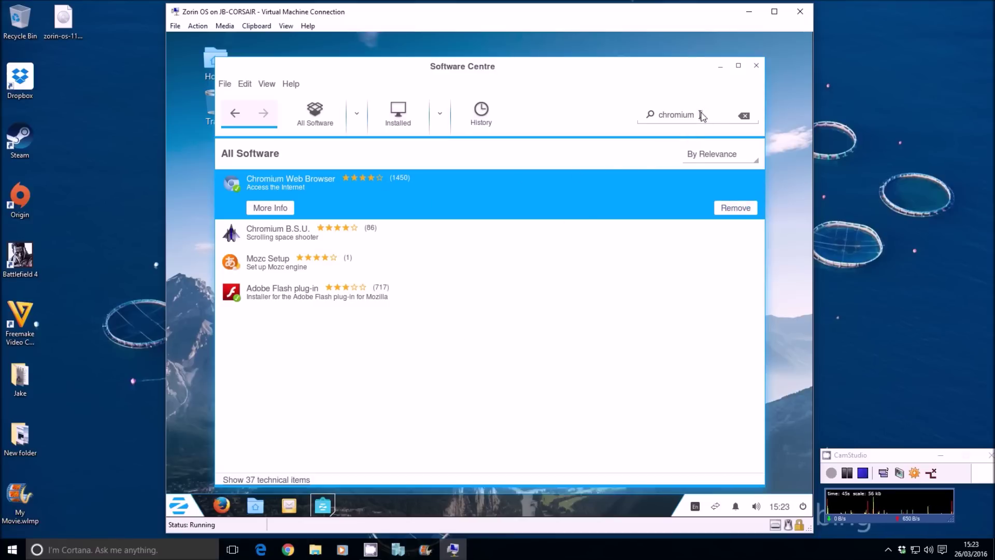
pyautogui.click(757, 66)
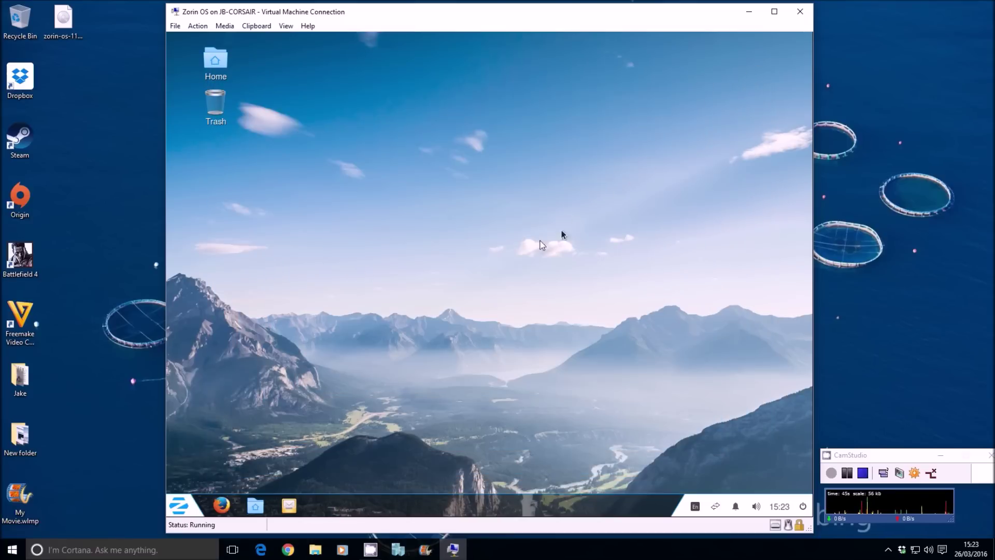
# Step: Launch Chromium Web Browser by searching 'chromi' in the applications menu
pyautogui.click(173, 504)
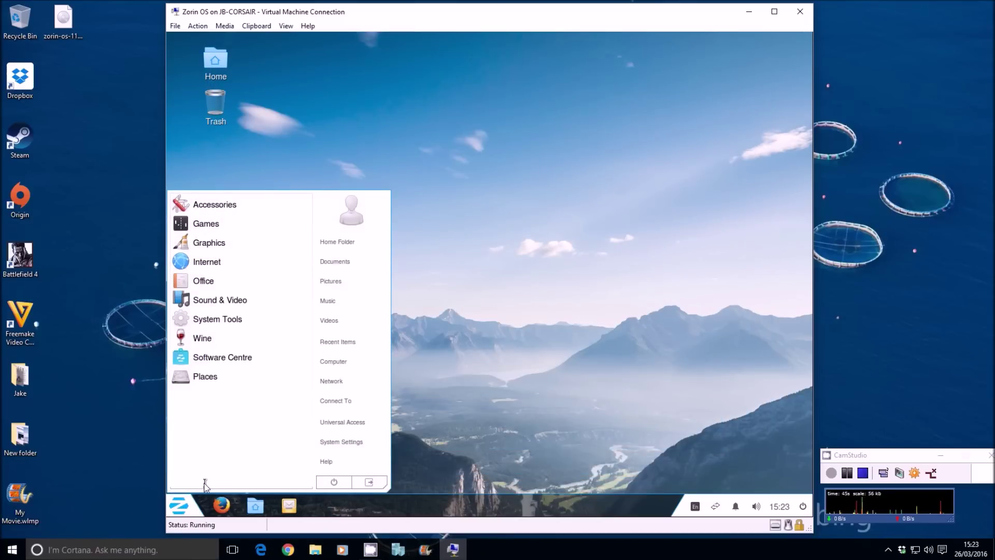
pyautogui.write('chromium')
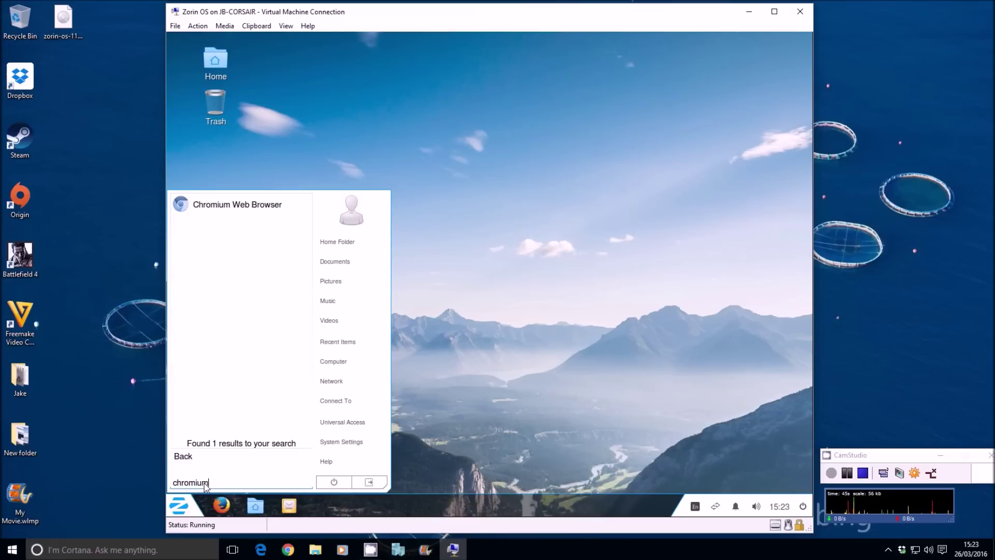
pyautogui.press('Up')
pyautogui.press('Down')
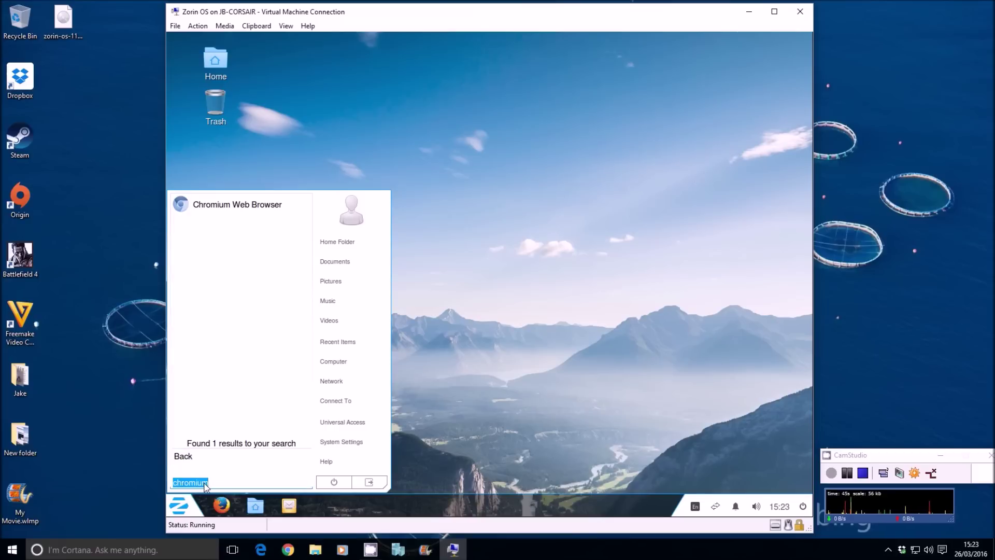
pyautogui.press('Up')
pyautogui.press('Up')
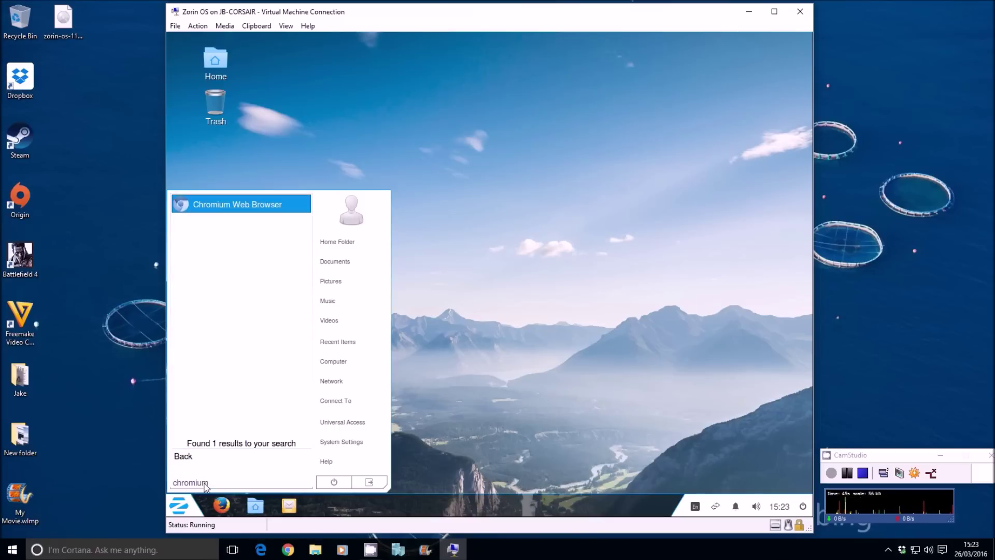
pyautogui.press('Return')
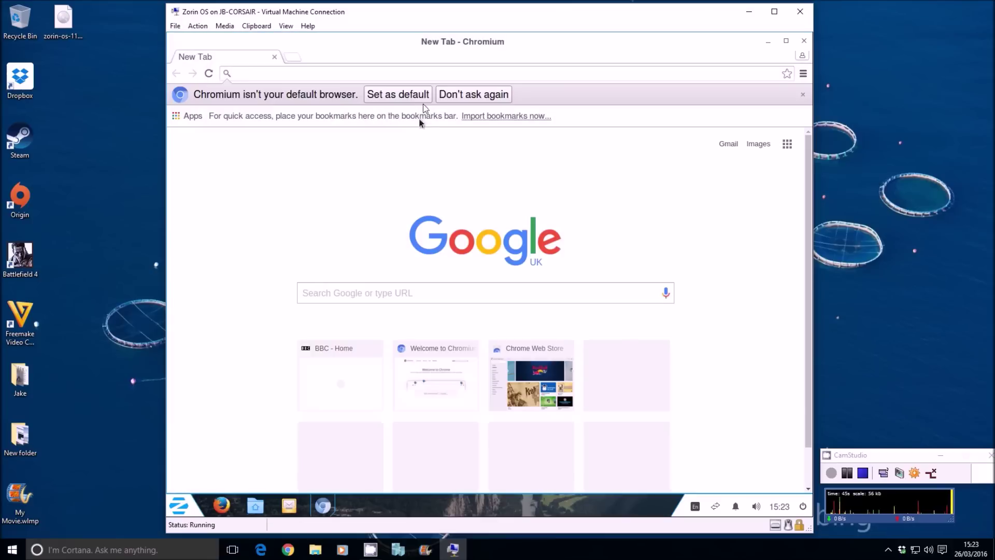
# Step: Set Chromium as the default browser, load bbc.co.uk, then close the window
pyautogui.click(413, 95)
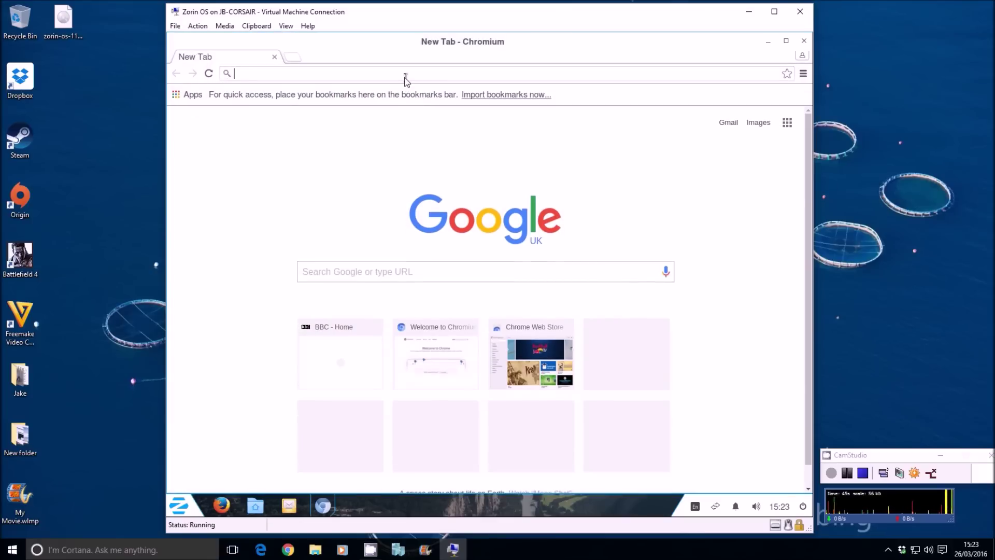
pyautogui.write('bbc.co.uk')
pyautogui.press('Return')
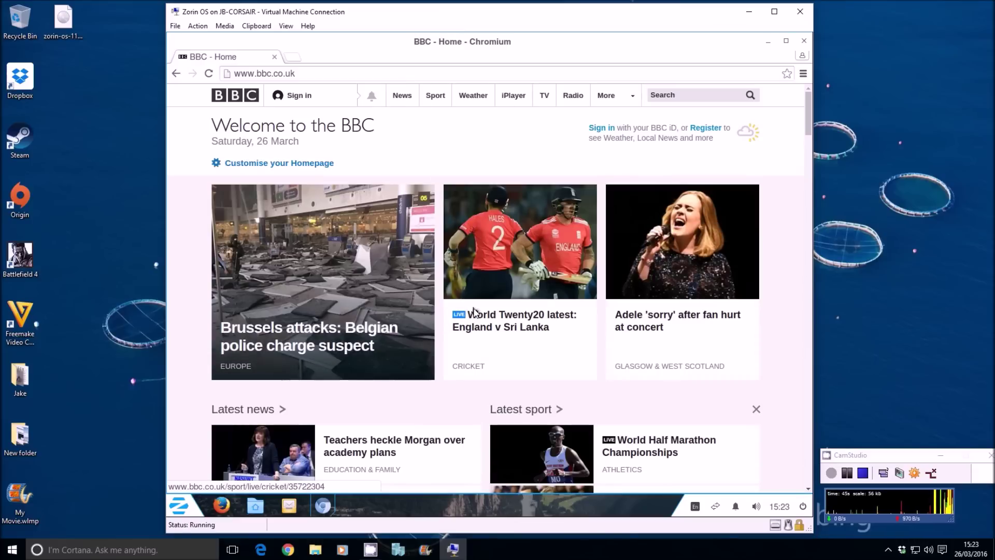
pyautogui.click(804, 41)
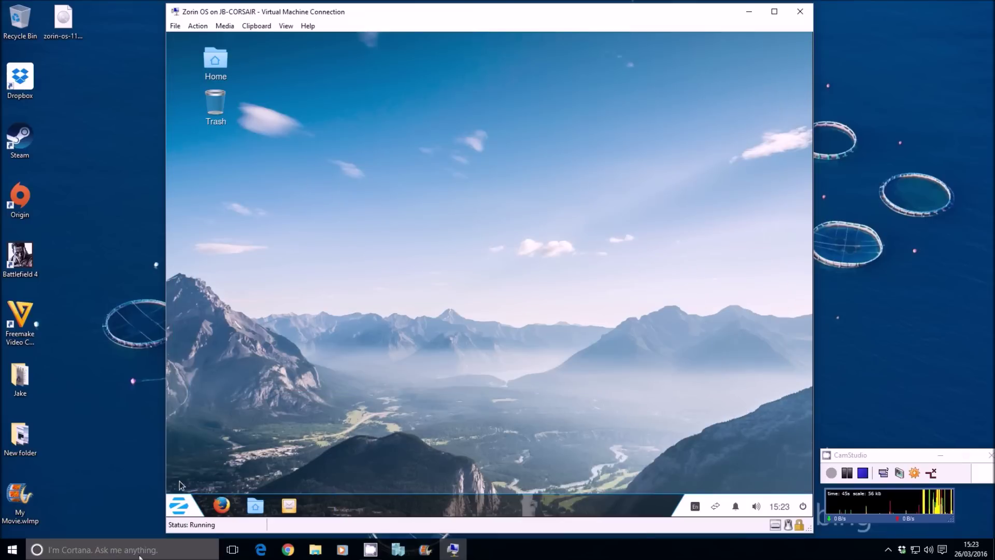
# Step: Launch Firefox from the taskbar, replace the start page address with bbc.co.uk, then close Firefox
pyautogui.click(225, 510)
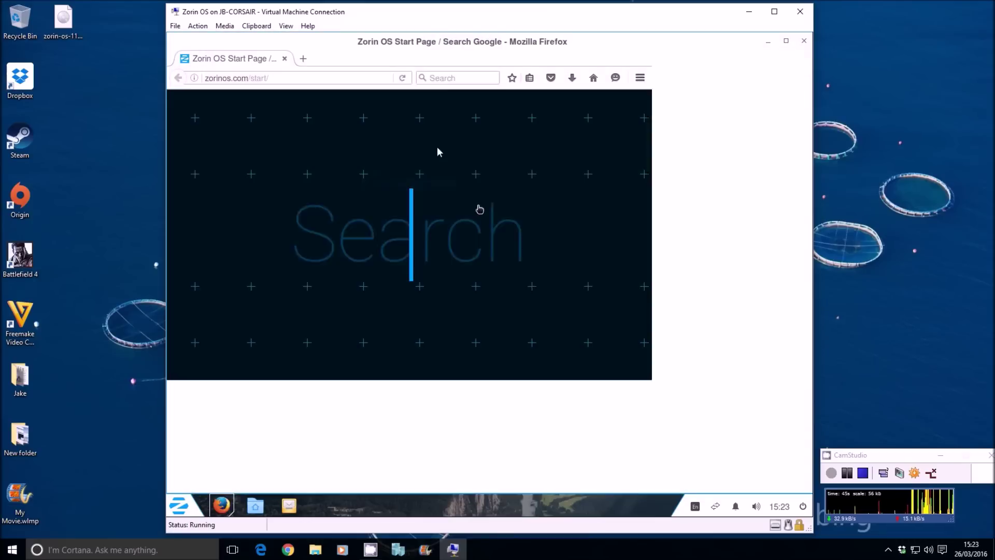
pyautogui.click(384, 82)
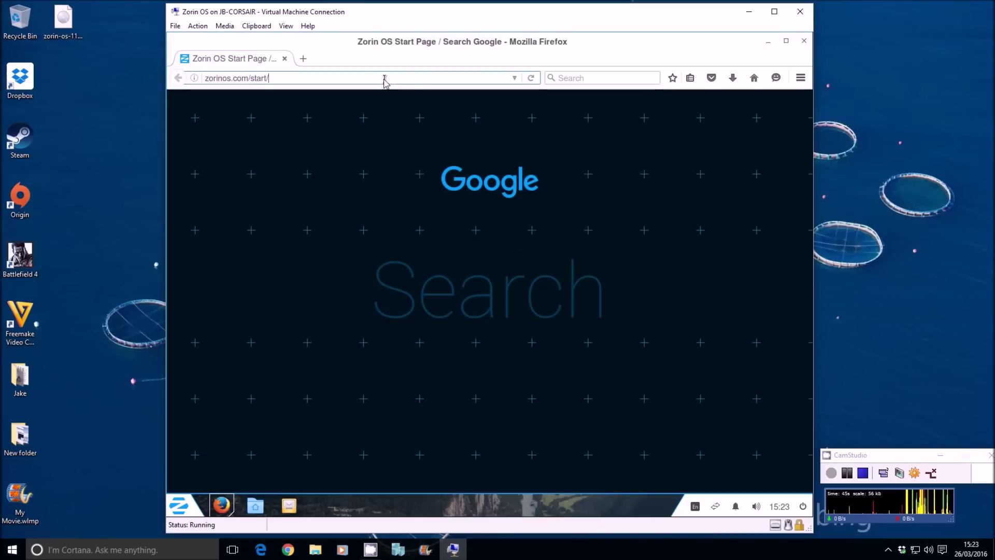
pyautogui.press('BackSpace')
pyautogui.press('BackSpace')
pyautogui.press('BackSpace')
pyautogui.press('BackSpace')
pyautogui.press('BackSpace')
pyautogui.press('BackSpace')
pyautogui.press('BackSpace')
pyautogui.press('BackSpace')
pyautogui.press('BackSpace')
pyautogui.press('BackSpace')
pyautogui.press('BackSpace')
pyautogui.press('BackSpace')
pyautogui.press('BackSpace')
pyautogui.press('BackSpace')
pyautogui.press('BackSpace')
pyautogui.press('BackSpace')
pyautogui.press('BackSpace')
pyautogui.press('BackSpace')
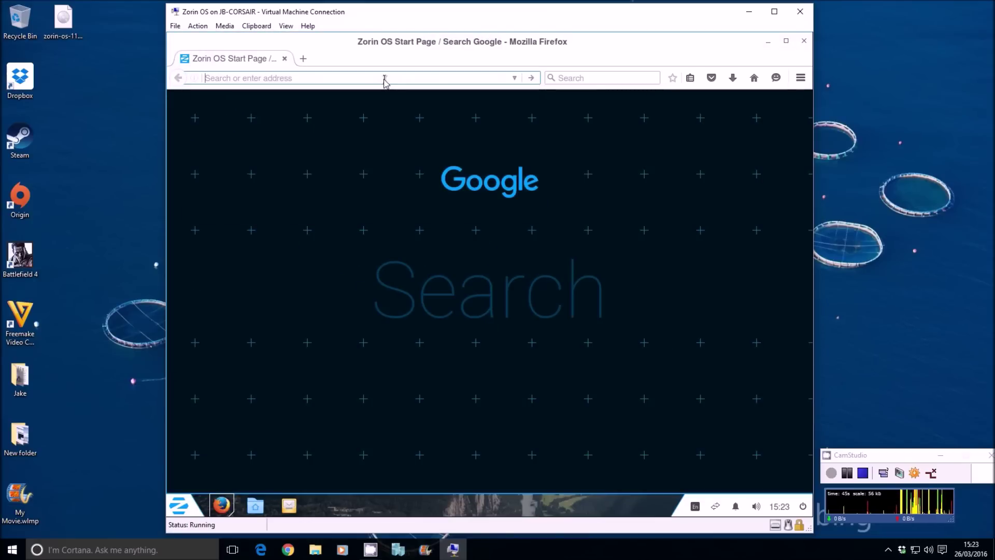
pyautogui.write('bbc.co.uk')
pyautogui.press('Return')
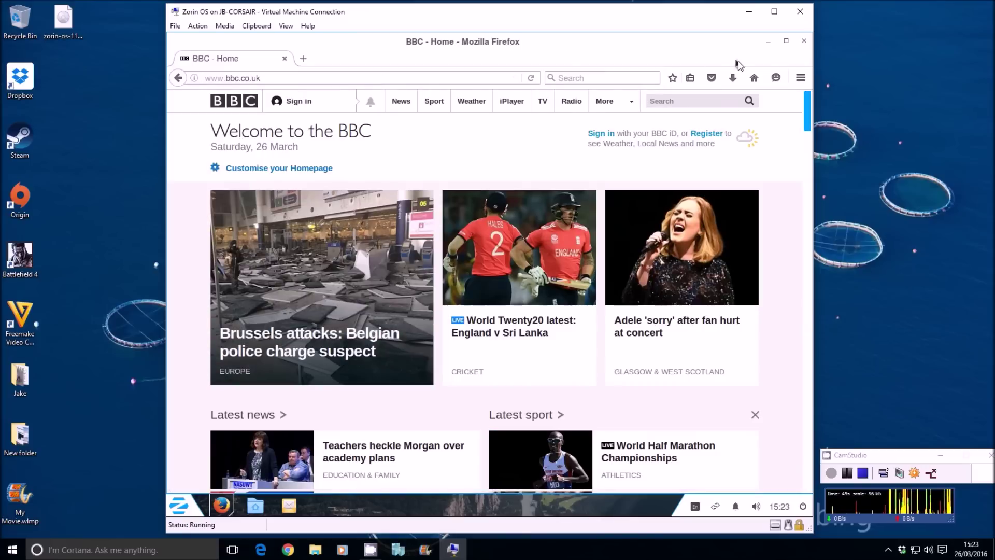
pyautogui.click(803, 41)
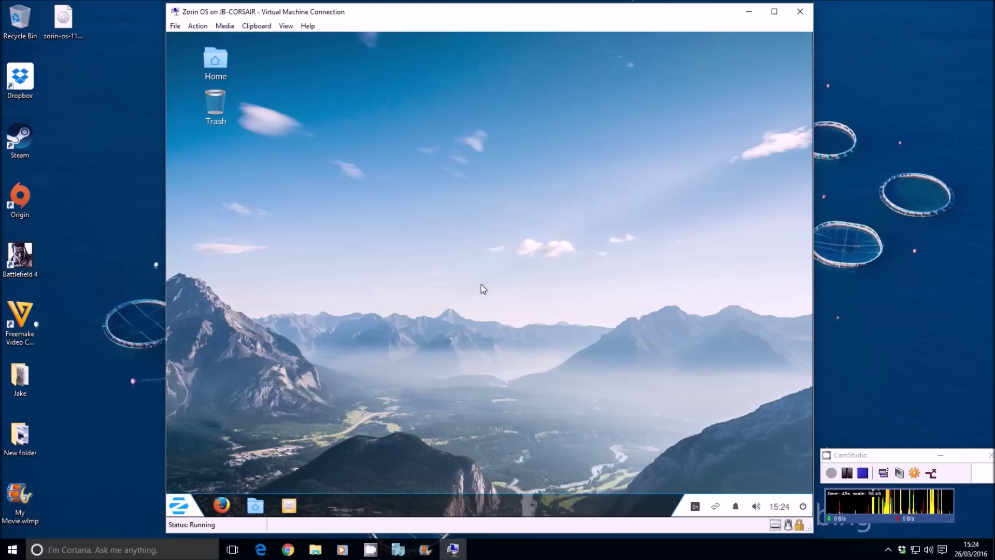
pyautogui.click(293, 508)
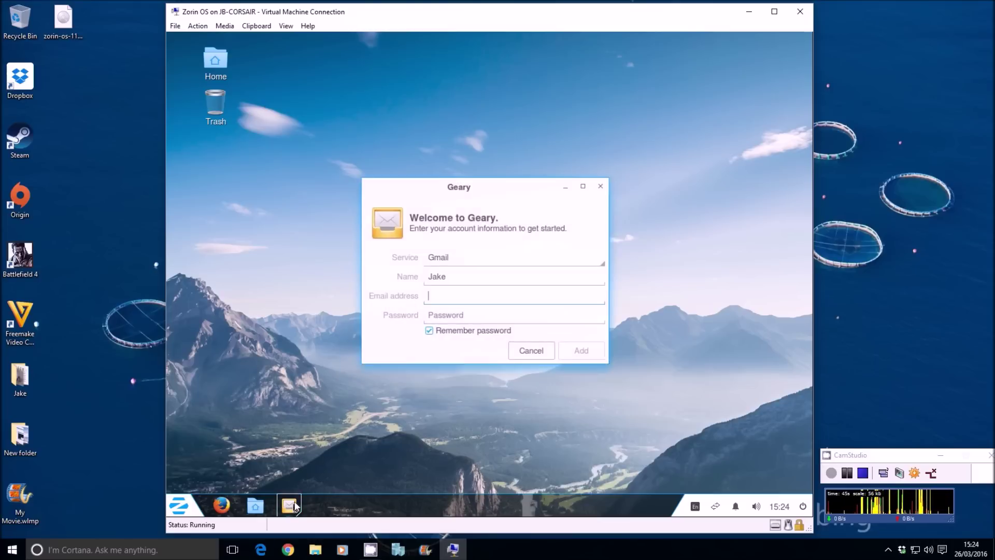
pyautogui.click(581, 253)
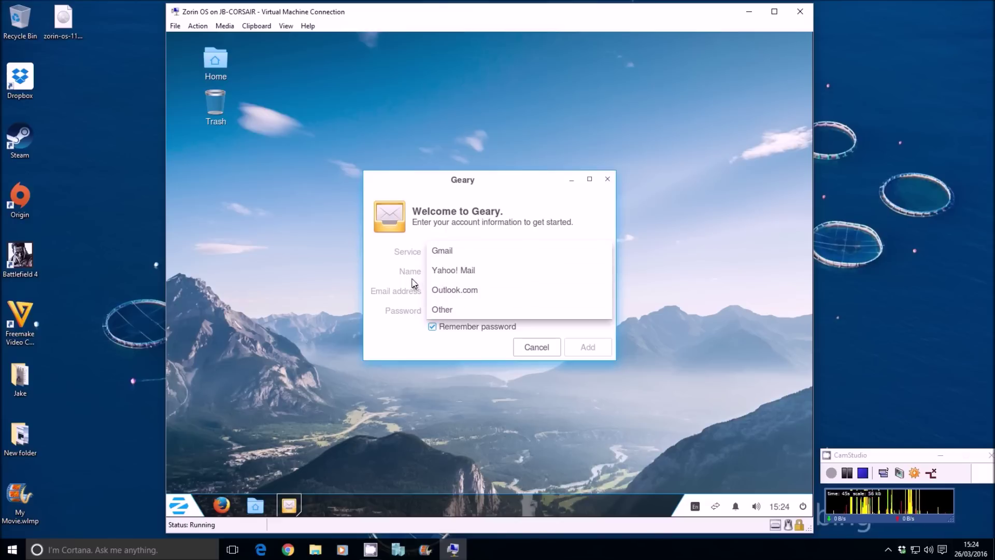
pyautogui.click(509, 334)
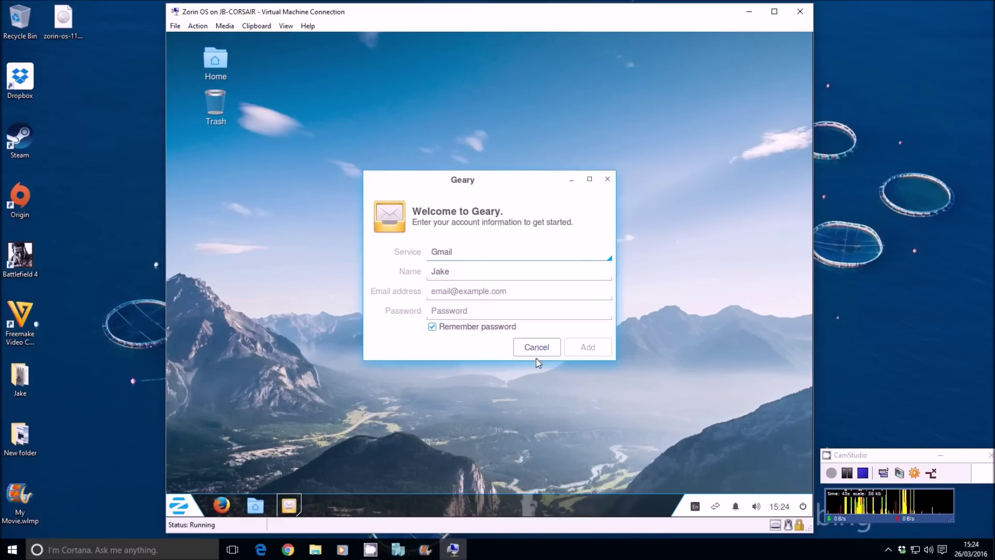
pyautogui.click(532, 351)
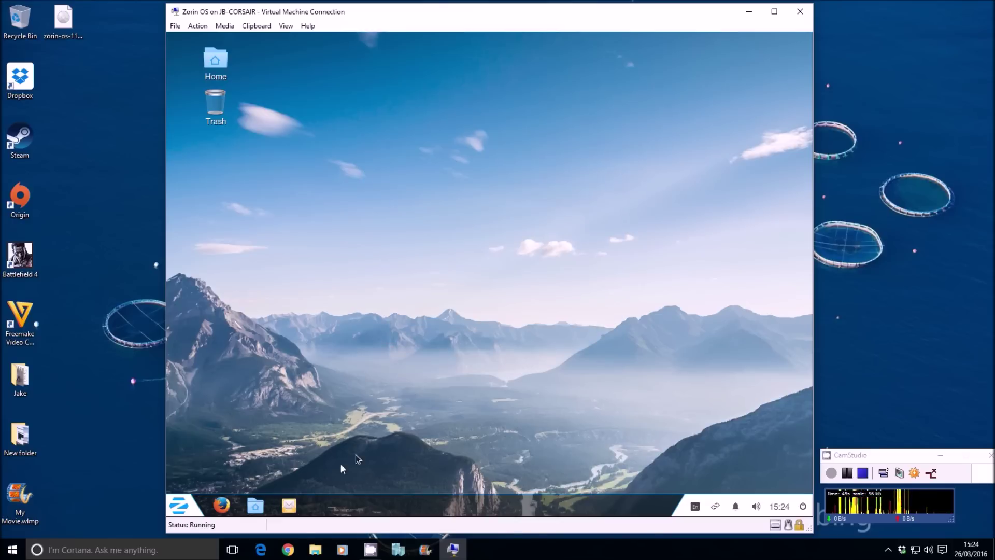
pyautogui.click(255, 506)
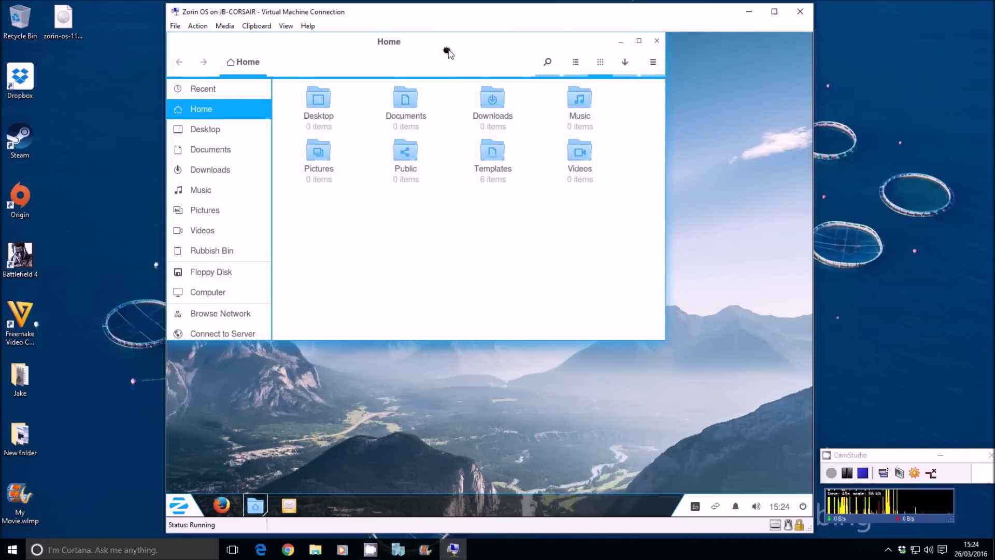
# Step: Close the Home window, open Network from the Zorin menu, and drag it down and right
pyautogui.moveTo(449, 53); pyautogui.dragTo(550, 133)
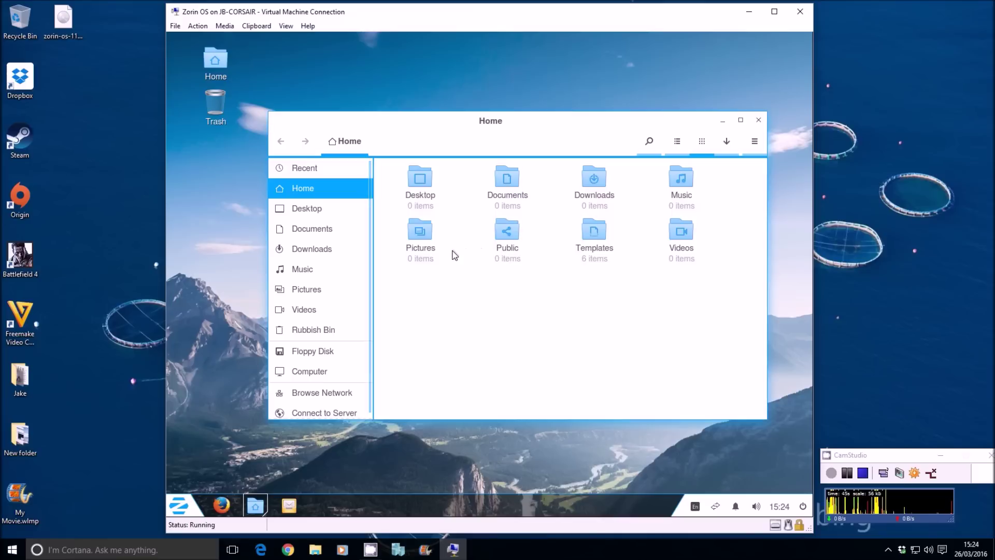
pyautogui.click(759, 120)
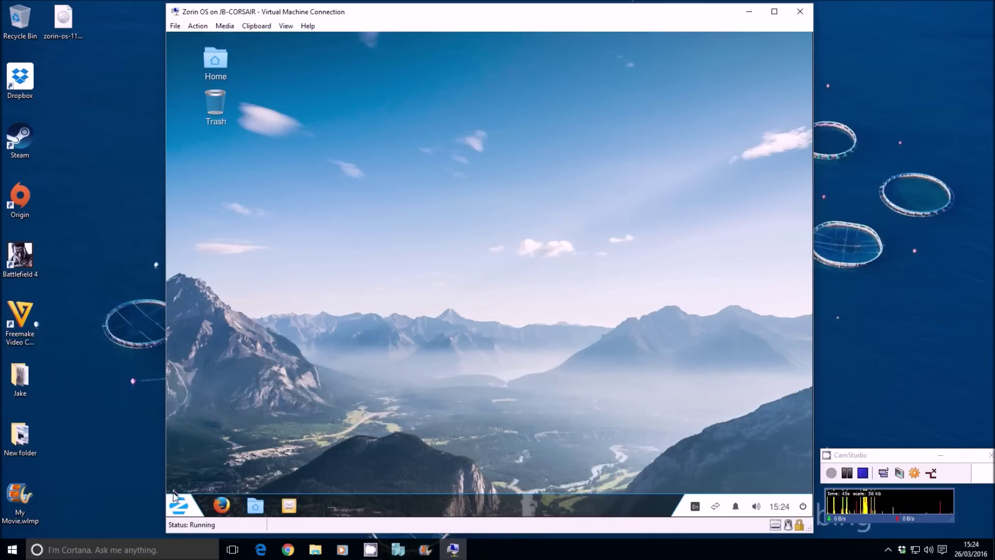
pyautogui.click(179, 505)
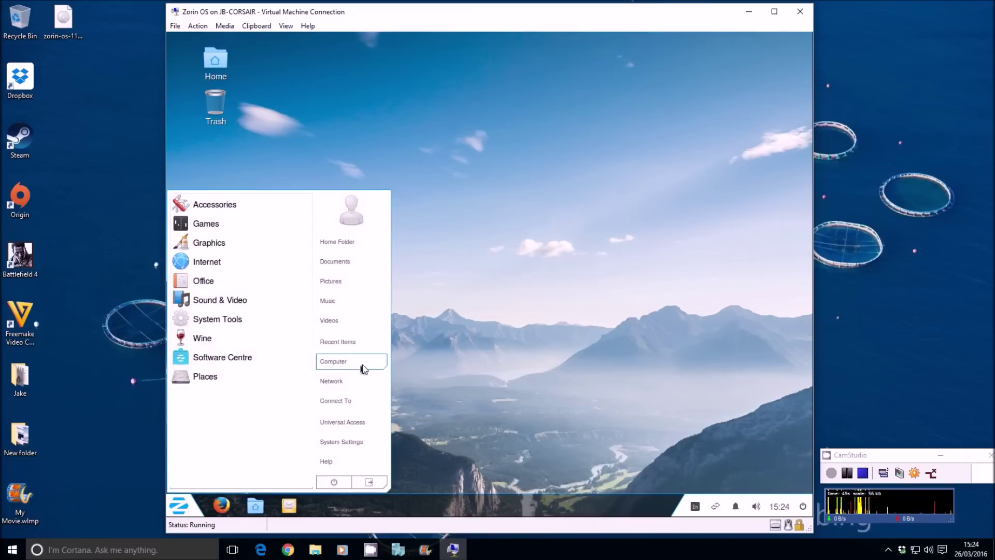
pyautogui.click(332, 381)
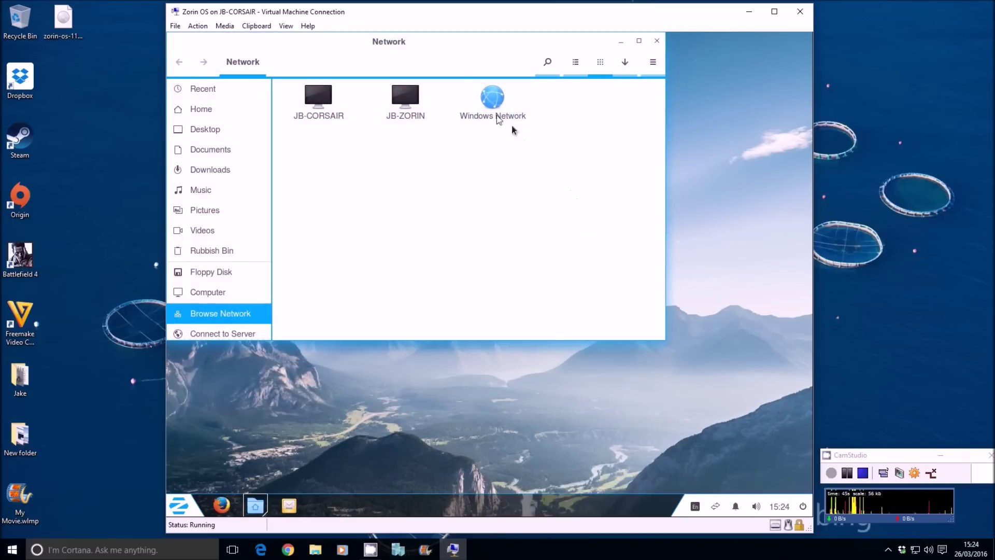
pyautogui.moveTo(452, 50); pyautogui.dragTo(580, 94)
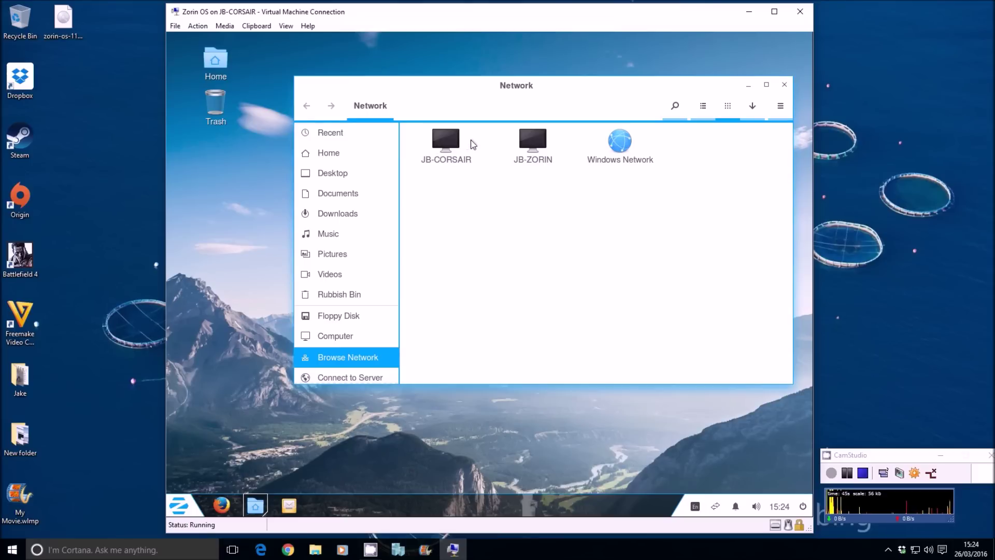
# Step: Connect to JB-CORSAIR, then open the Sharing properties of the shared desktop folder
pyautogui.click(444, 146)
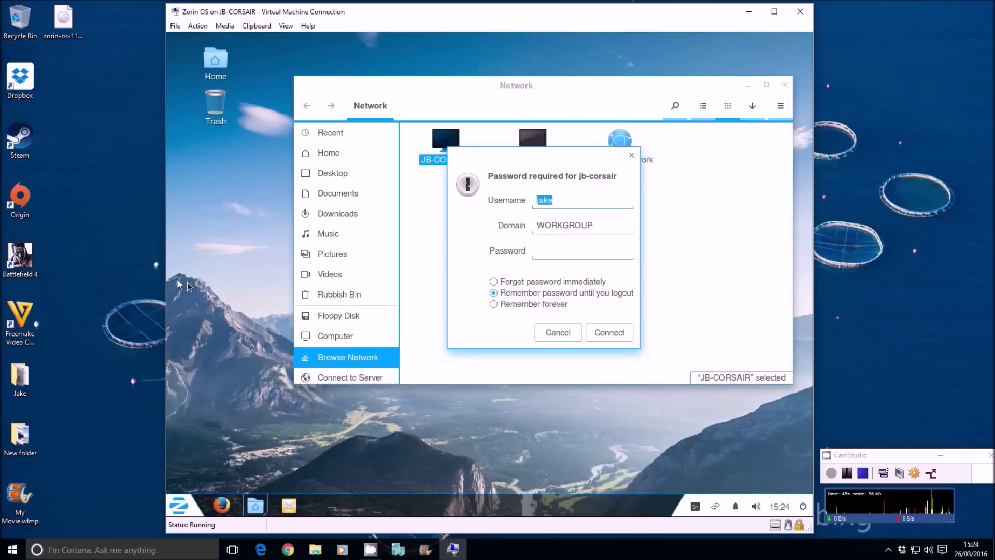
pyautogui.rightClick(21, 381)
pyautogui.click(42, 370)
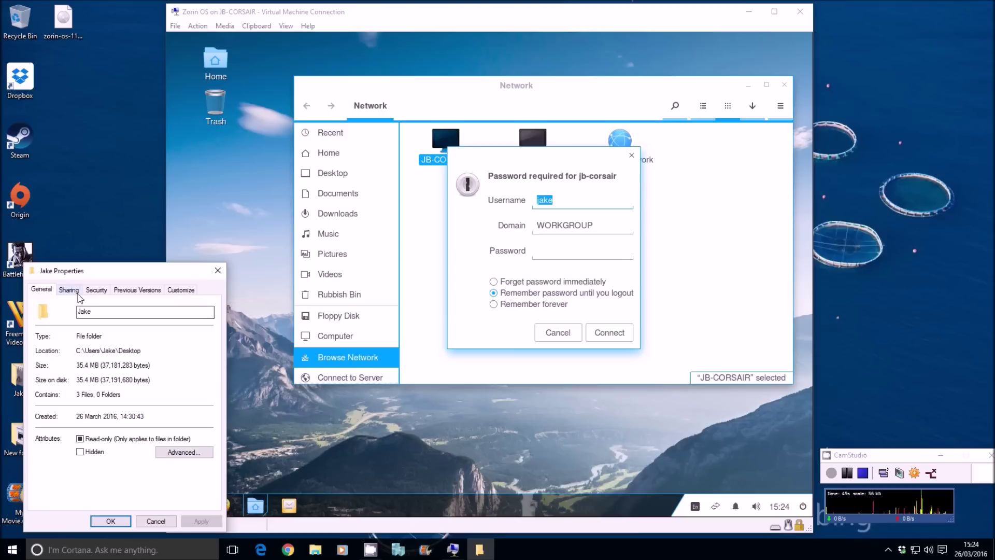
pyautogui.click(68, 289)
pyautogui.moveTo(108, 276); pyautogui.dragTo(176, 231)
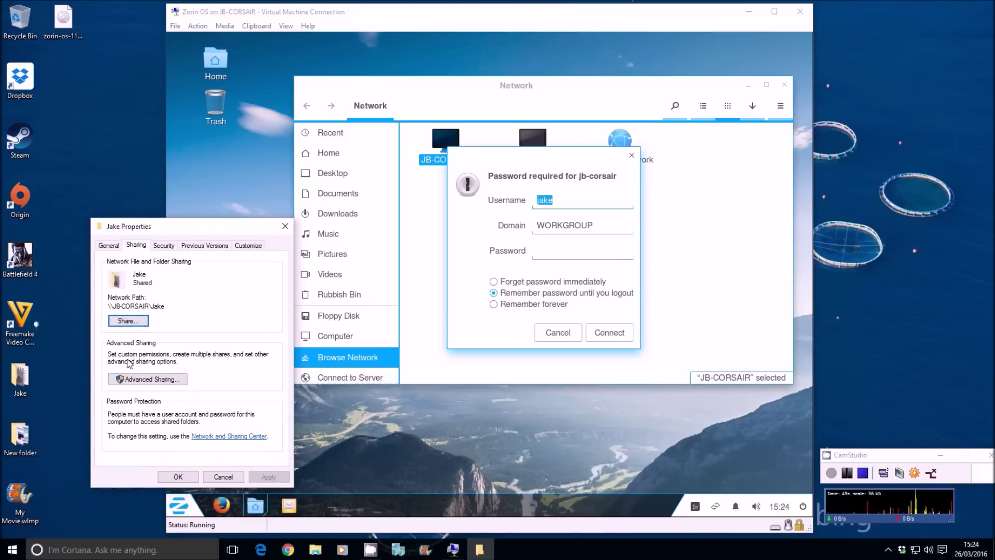
# Step: Review the user's share permissions under Advanced Sharing, then close all the sharing dialogs
pyautogui.click(138, 378)
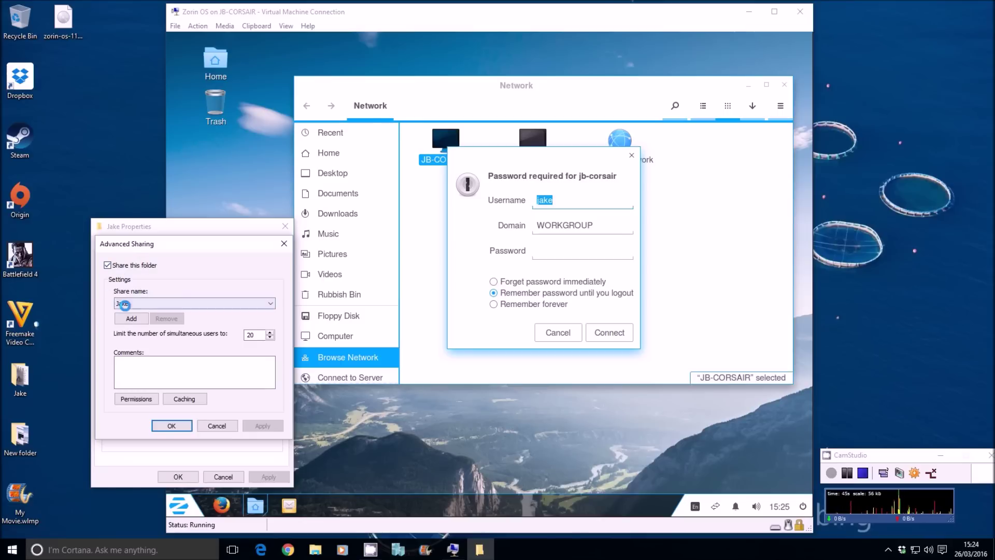
pyautogui.click(127, 395)
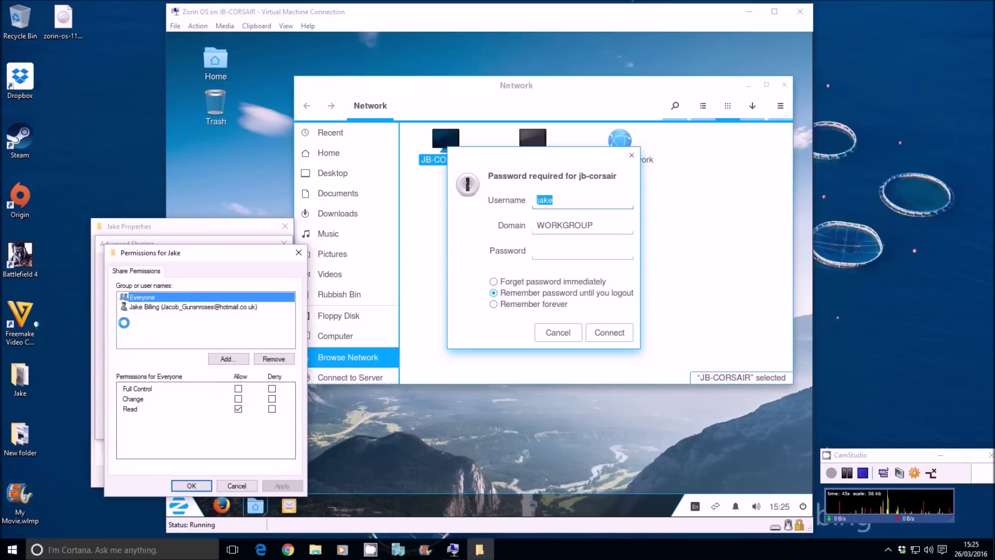
pyautogui.click(153, 306)
pyautogui.click(210, 484)
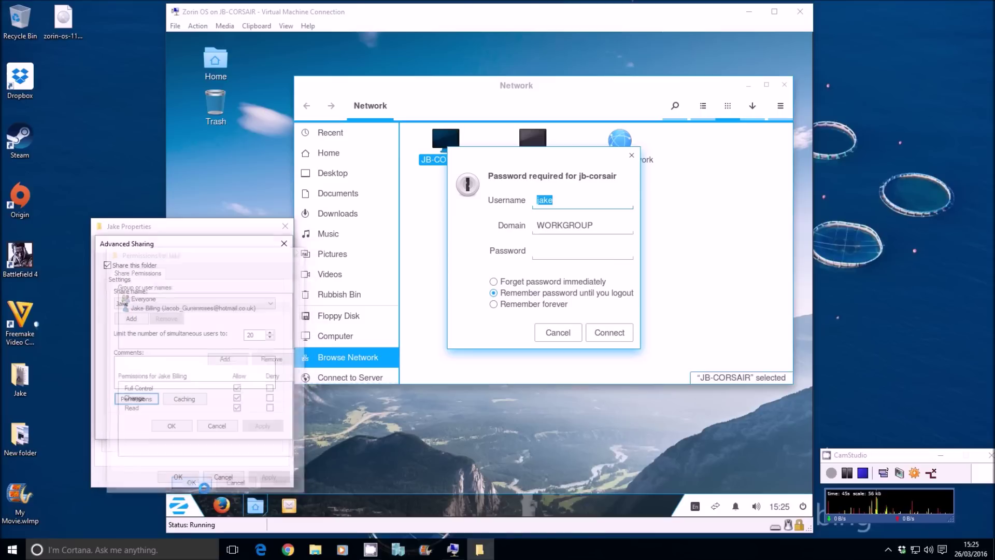
pyautogui.click(179, 431)
pyautogui.click(177, 476)
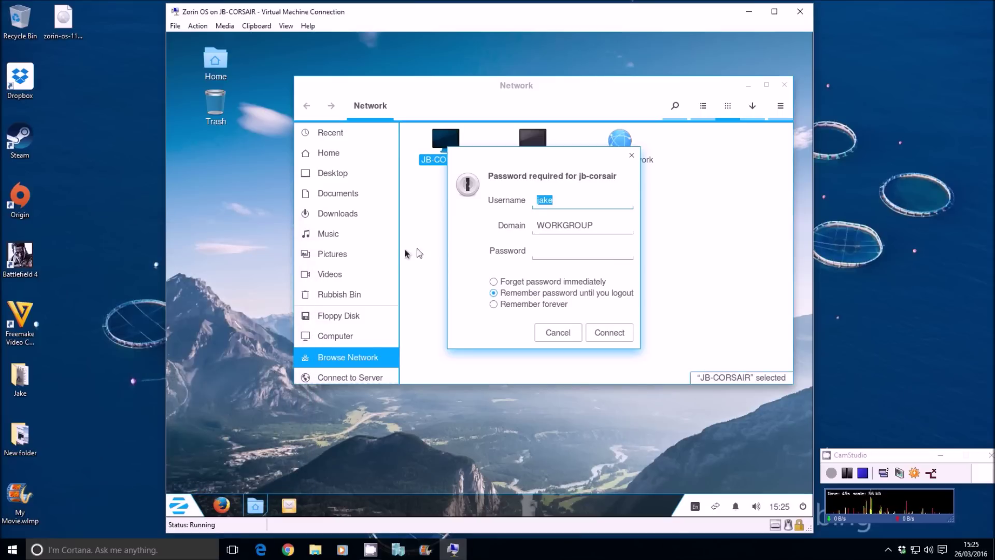
# Step: Sign in to jb-corsair with a jb-corsair\ prefixed username and the account password, then open the user's share
pyautogui.click(536, 201)
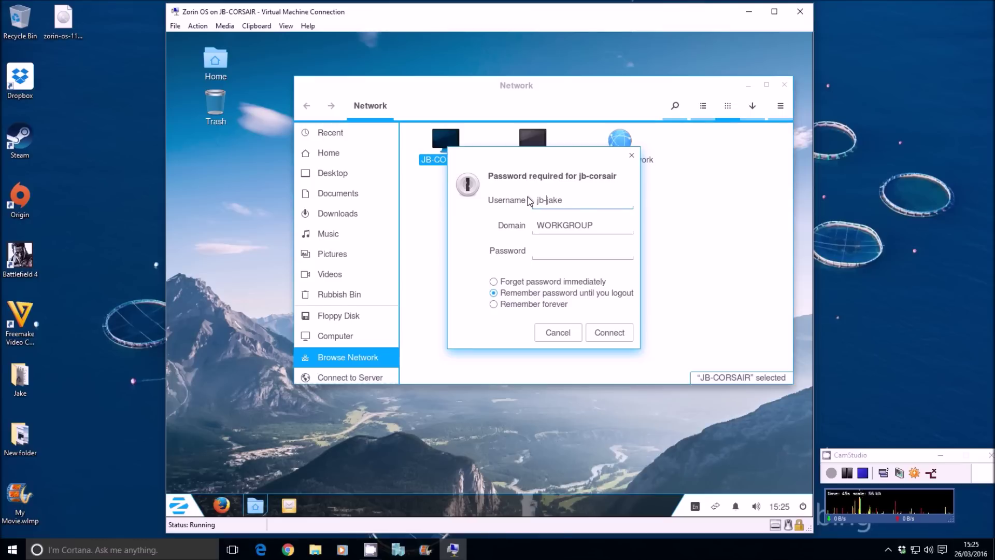
pyautogui.write('corsair')
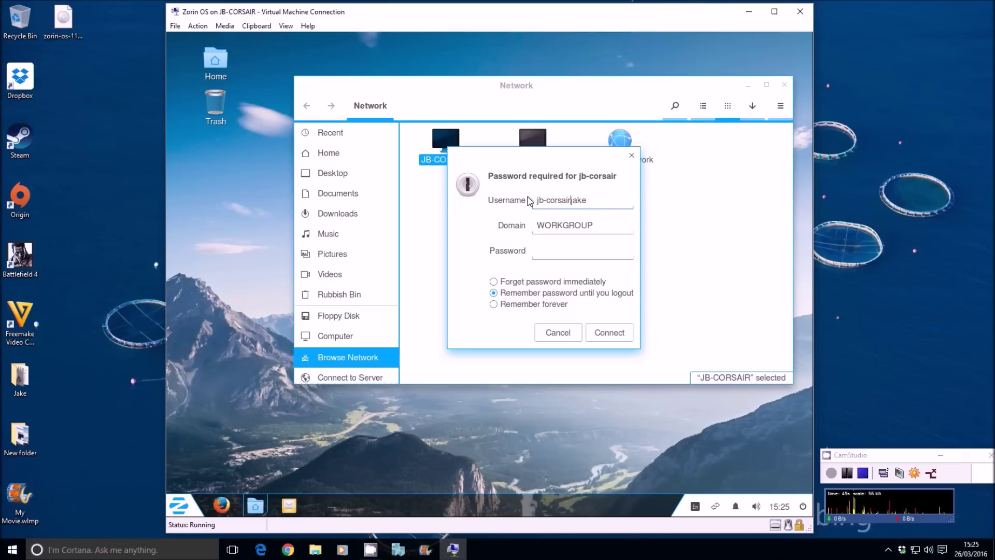
pyautogui.write('<')
pyautogui.press('BackSpace')
pyautogui.write('\\')
pyautogui.press('Tab')
pyautogui.press('Tab')
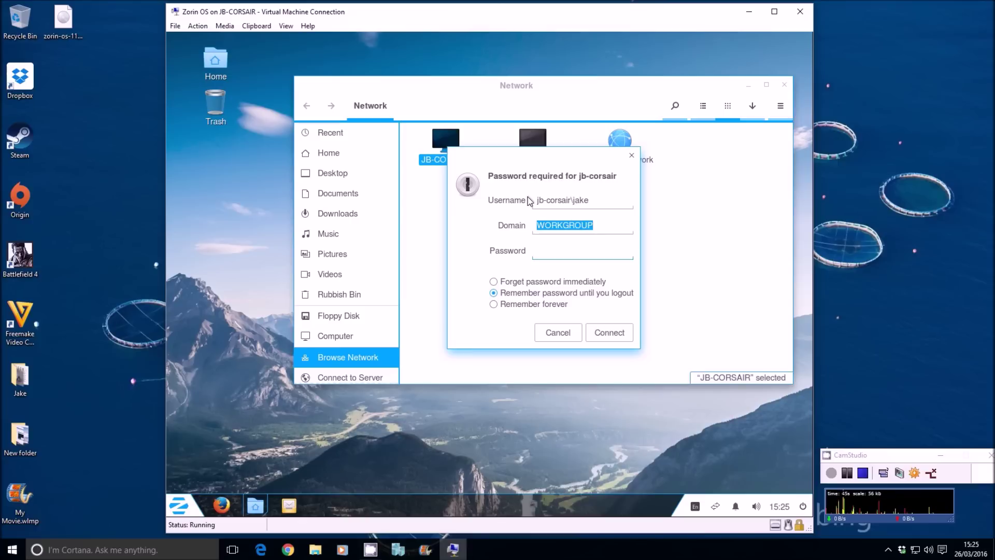
pyautogui.write('********')
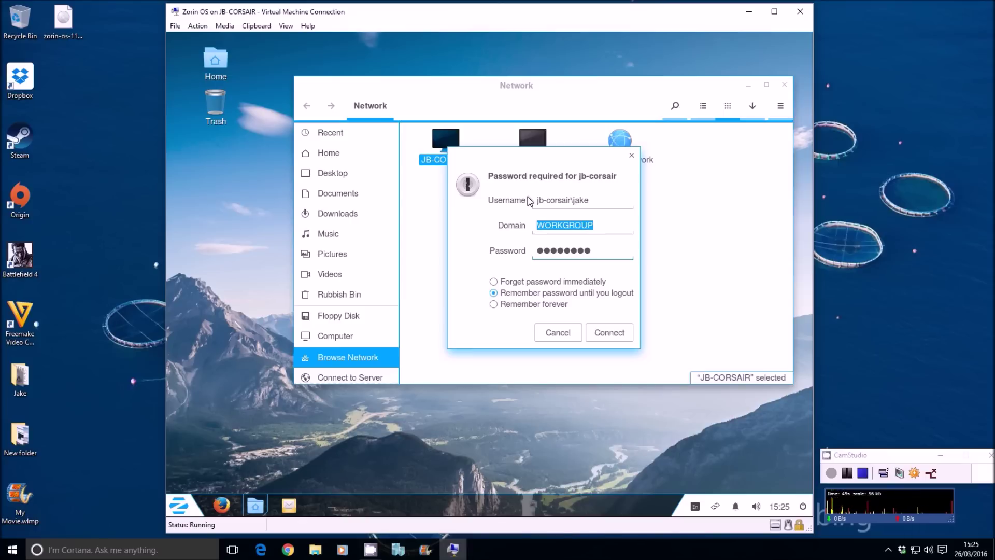
pyautogui.press('Return')
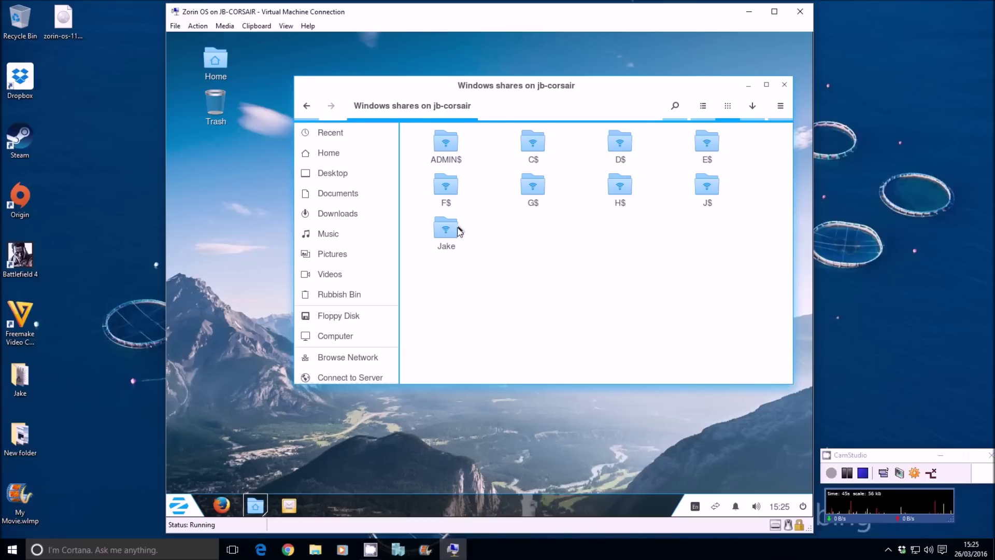
pyautogui.doubleClick(447, 231)
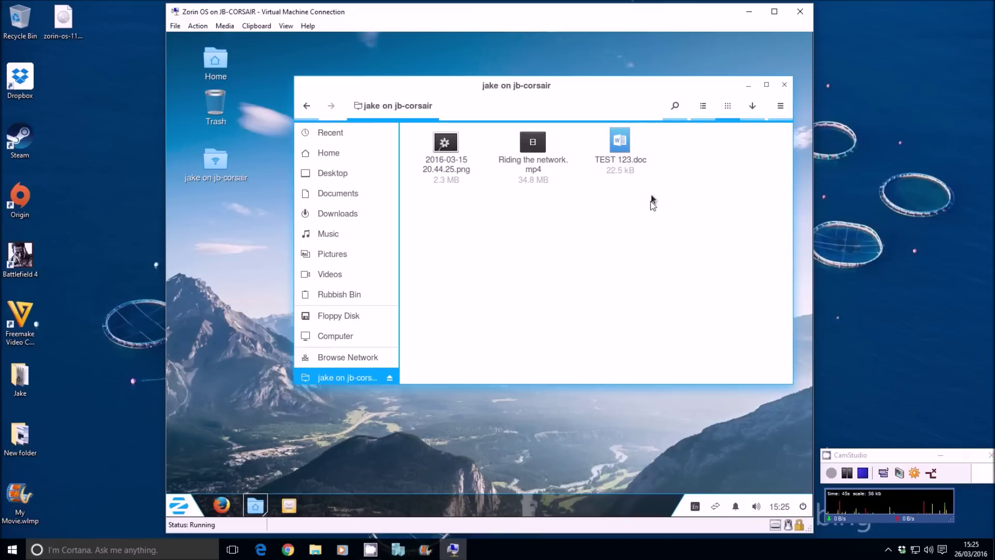
# Step: Copy the PNG, MP4 and TEST 123.doc to the desktop, close the share window, and open TEST 123.doc
pyautogui.moveTo(647, 208); pyautogui.dragTo(218, 243)
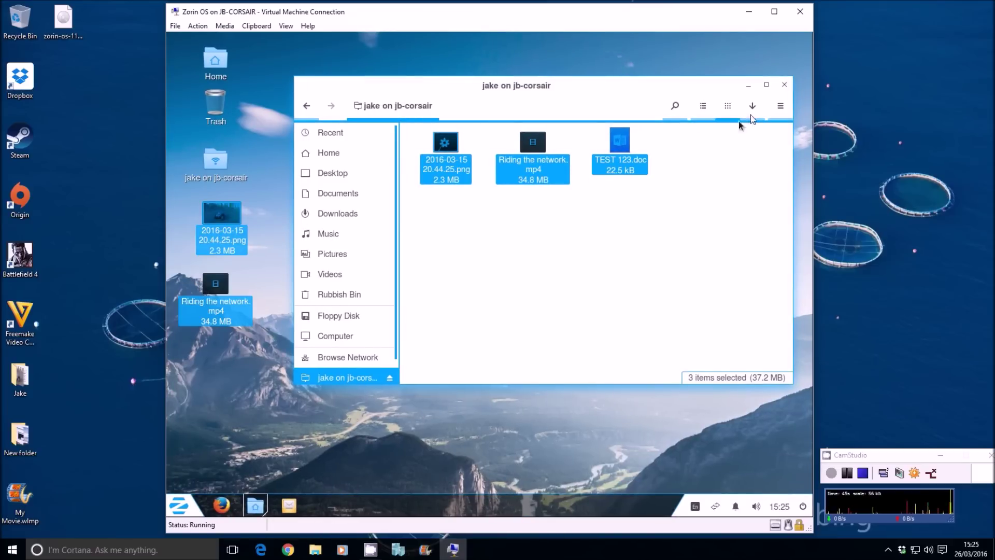
pyautogui.click(784, 85)
pyautogui.click(399, 254)
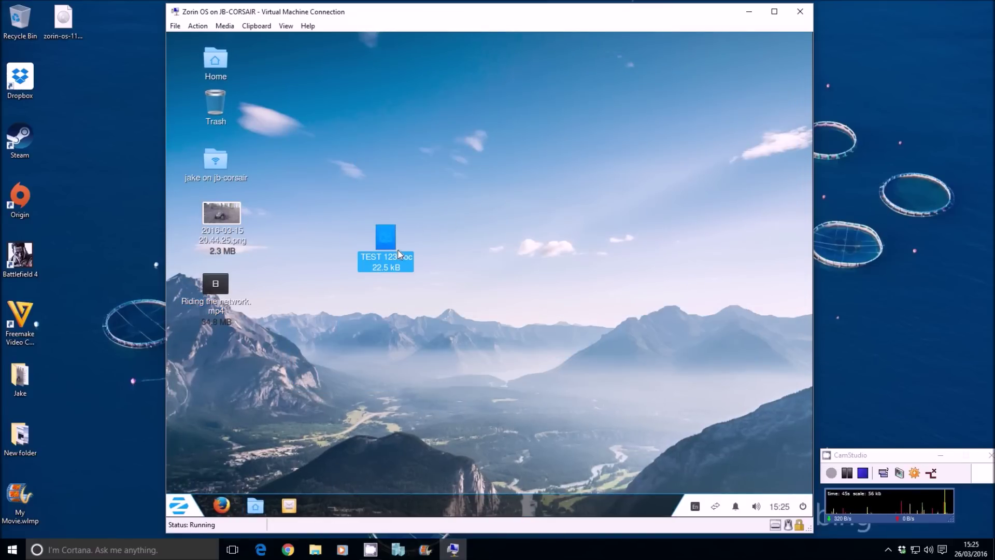
pyautogui.click(330, 255)
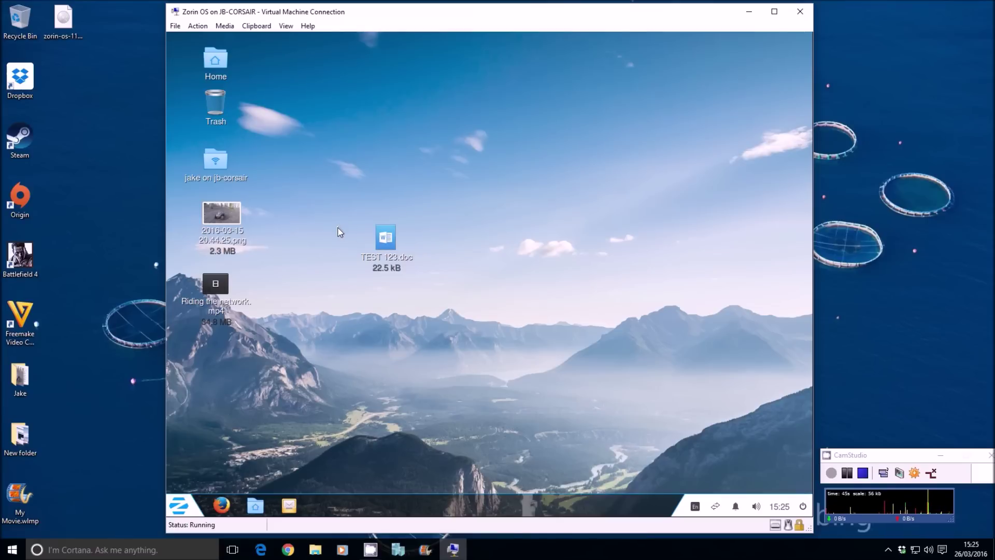
pyautogui.doubleClick(380, 249)
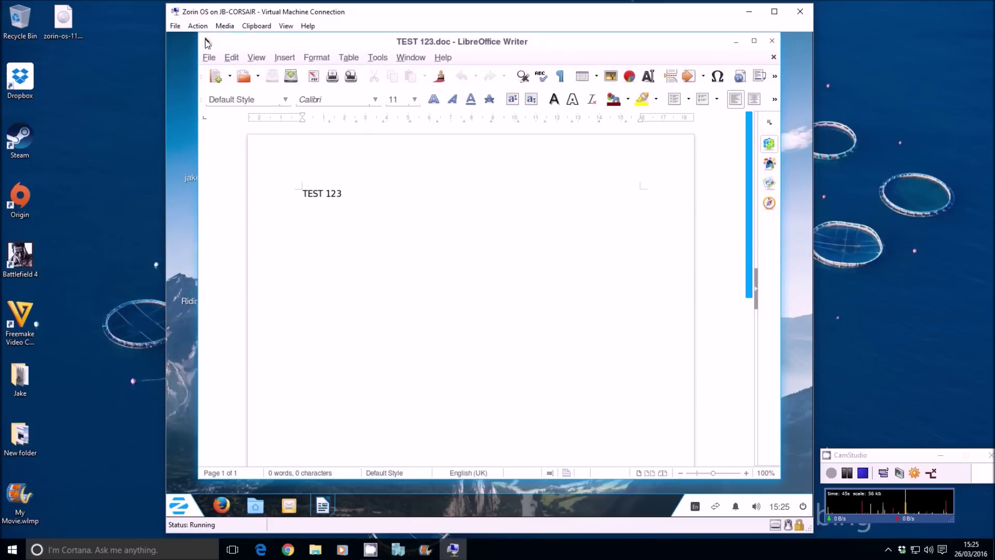
# Step: Add 'Hello' to the document and choose Word 97-2003 (.doc) as the Save As format
pyautogui.moveTo(369, 187)
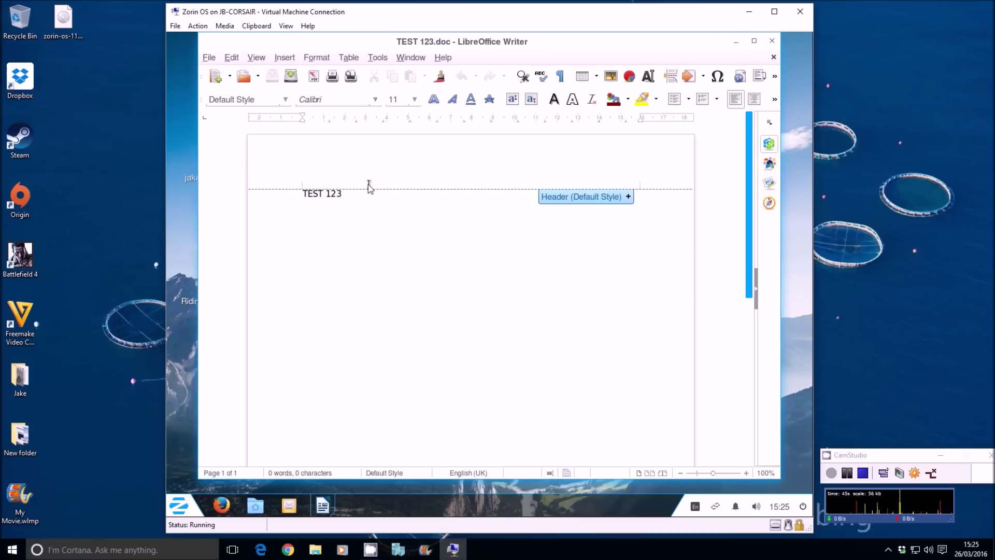
pyautogui.write('Hello World.')
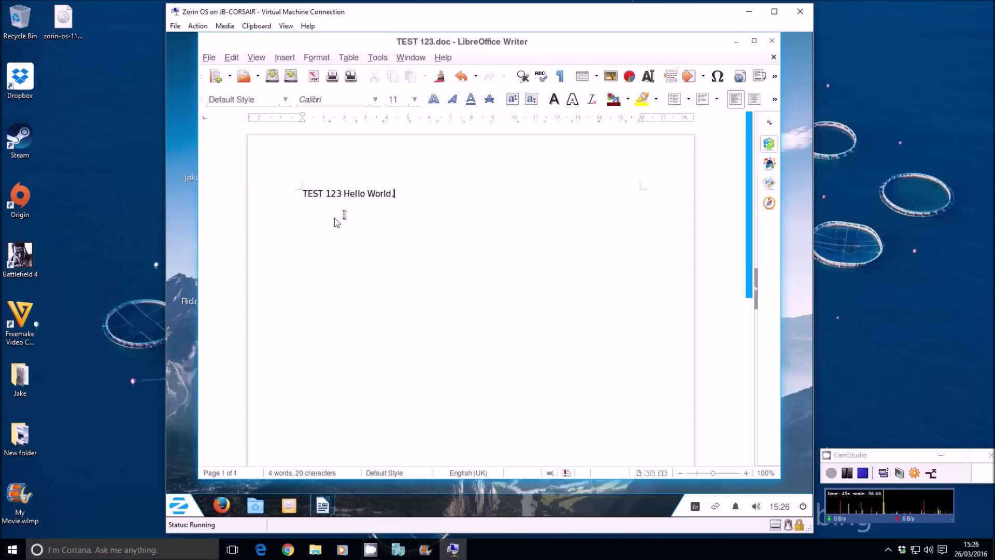
pyautogui.click(208, 57)
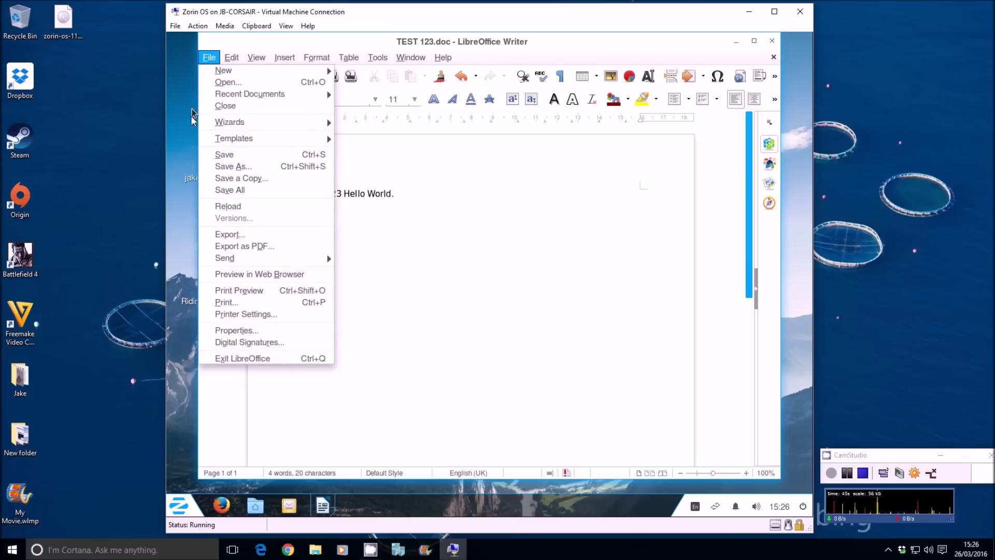
pyautogui.click(234, 165)
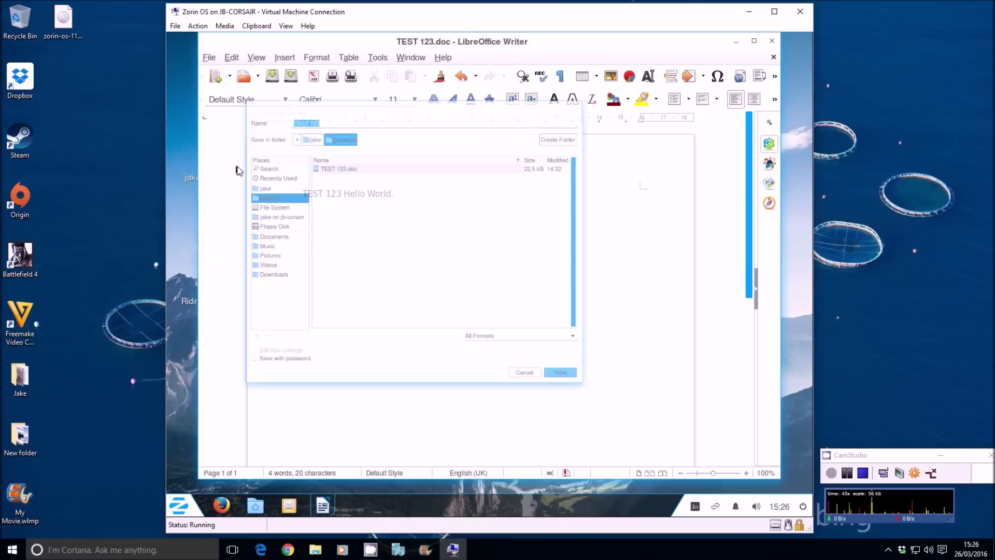
pyautogui.click(577, 413)
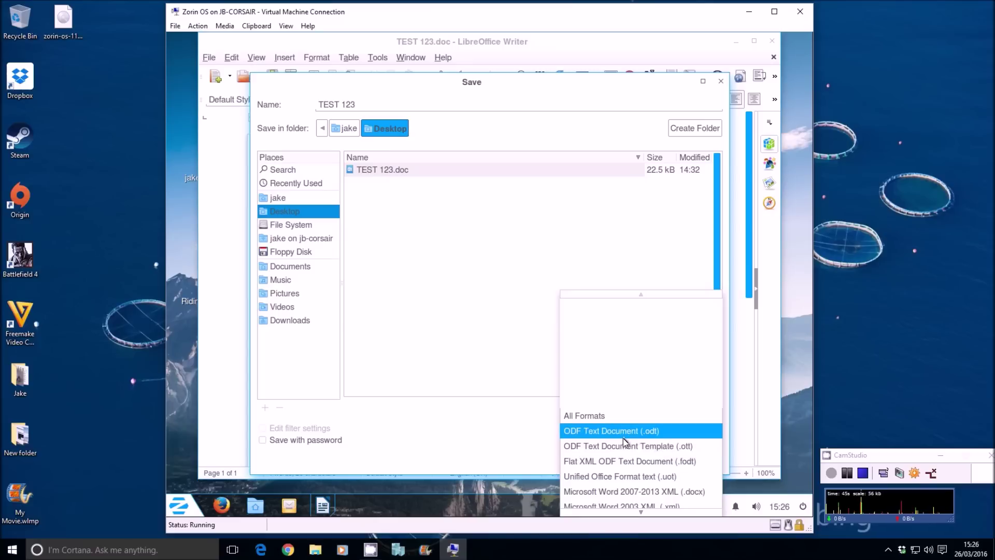
pyautogui.scroll(-3, 624, 474)
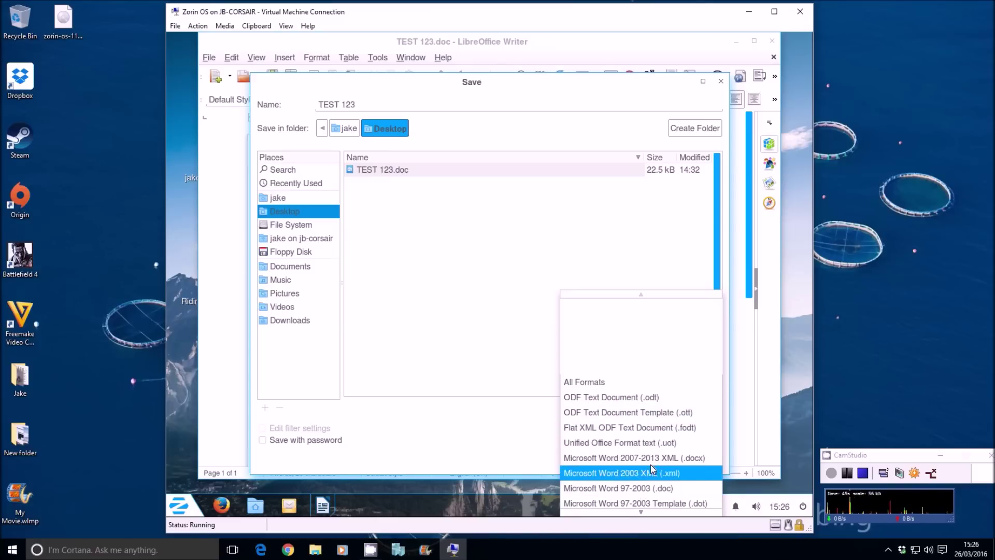
pyautogui.scroll(-7, 643, 466)
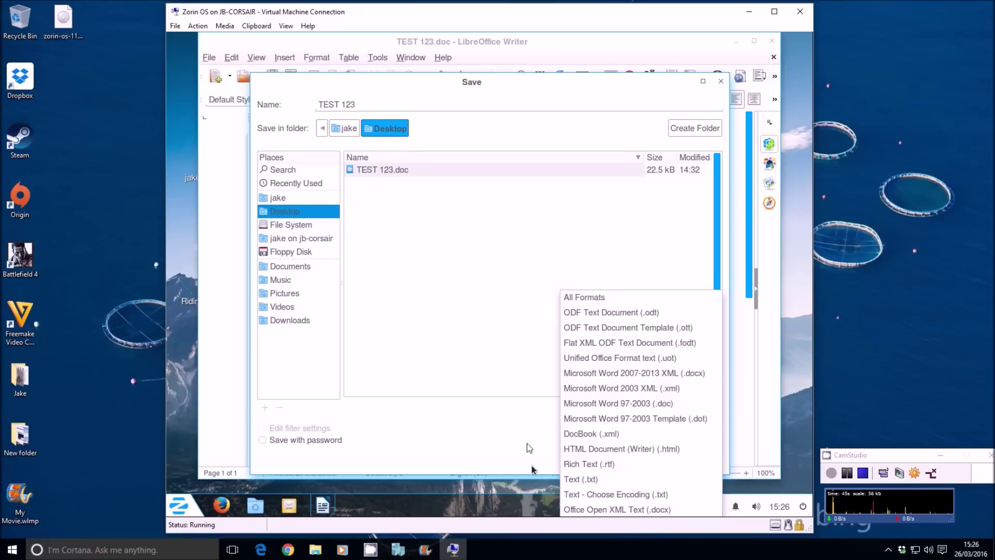
pyautogui.click(617, 407)
# Step: Save over the existing TEST 123.doc, keeping the Word 97-2003 format
pyautogui.click(688, 458)
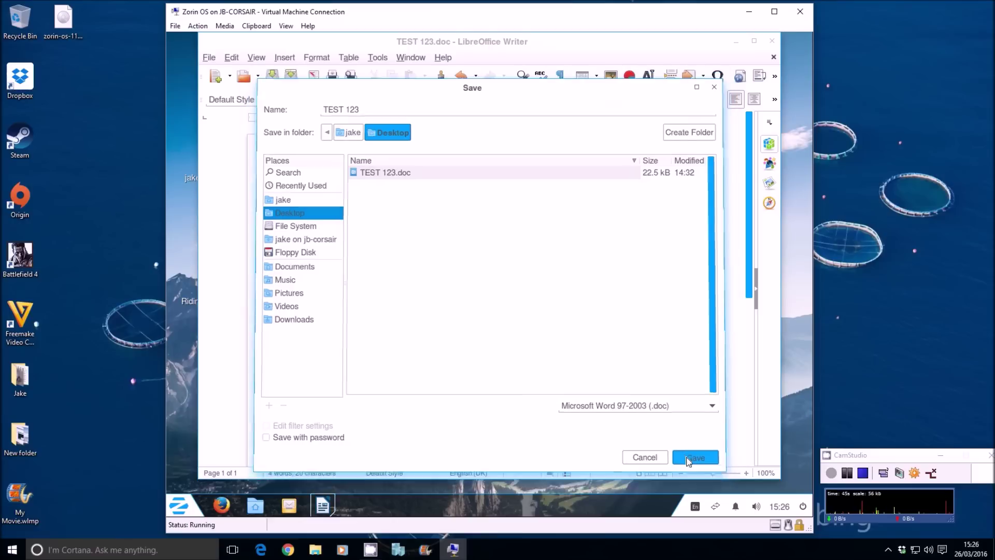
pyautogui.click(531, 317)
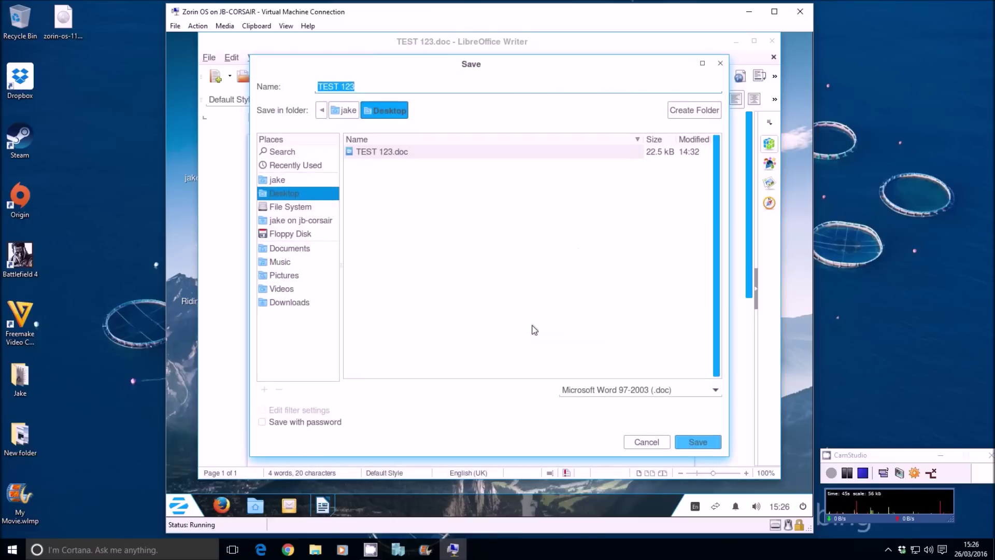
pyautogui.click(691, 441)
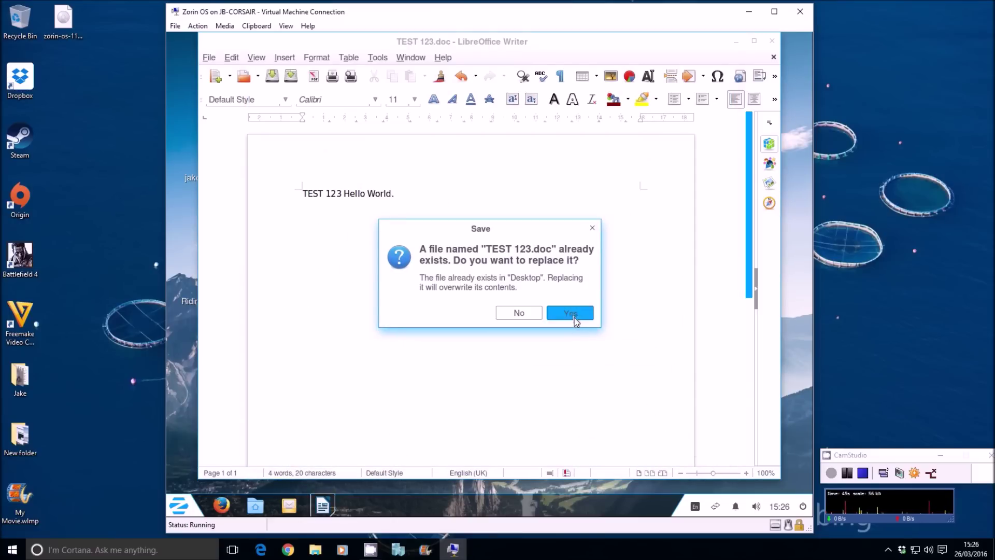
pyautogui.click(574, 317)
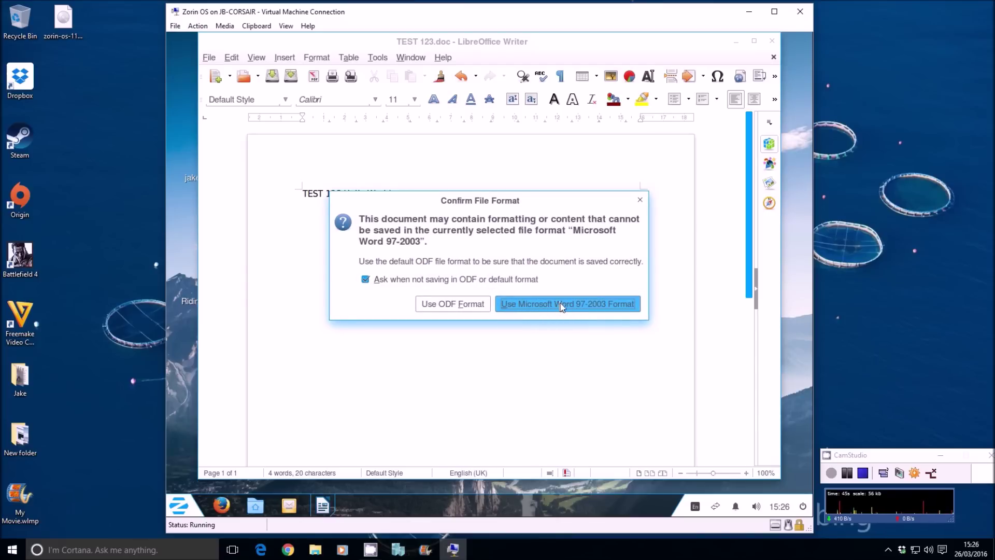
pyautogui.click(562, 305)
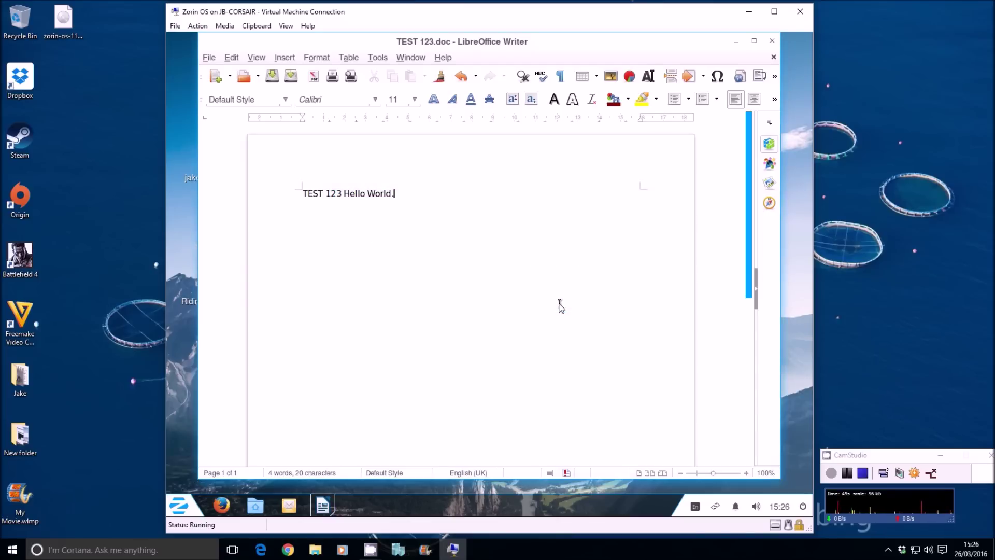
# Step: Reopen TEST 123.doc to verify the text, move its icon beside the network folder, and open the 2016-03-15 photo
pyautogui.click(766, 42)
pyautogui.click(397, 291)
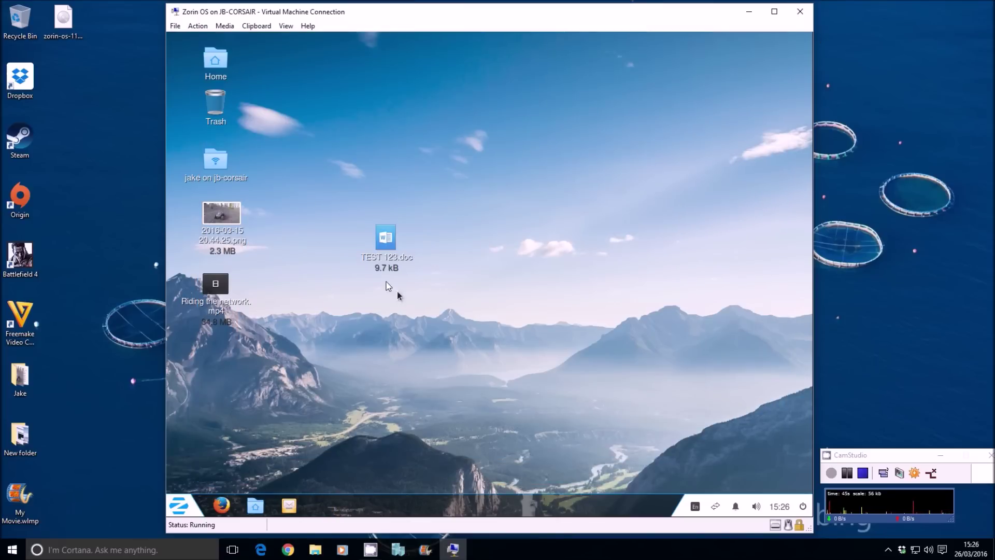
pyautogui.doubleClick(383, 255)
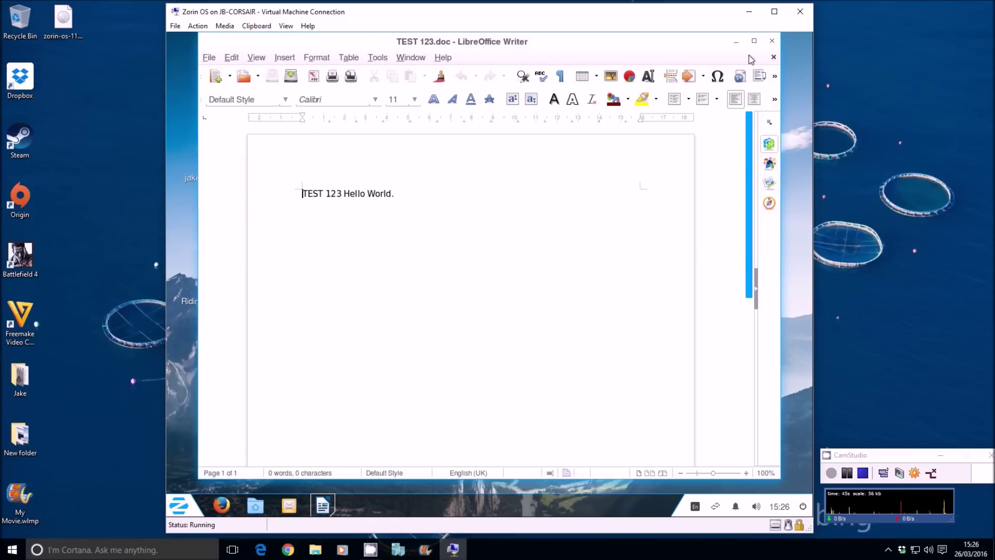
pyautogui.click(774, 44)
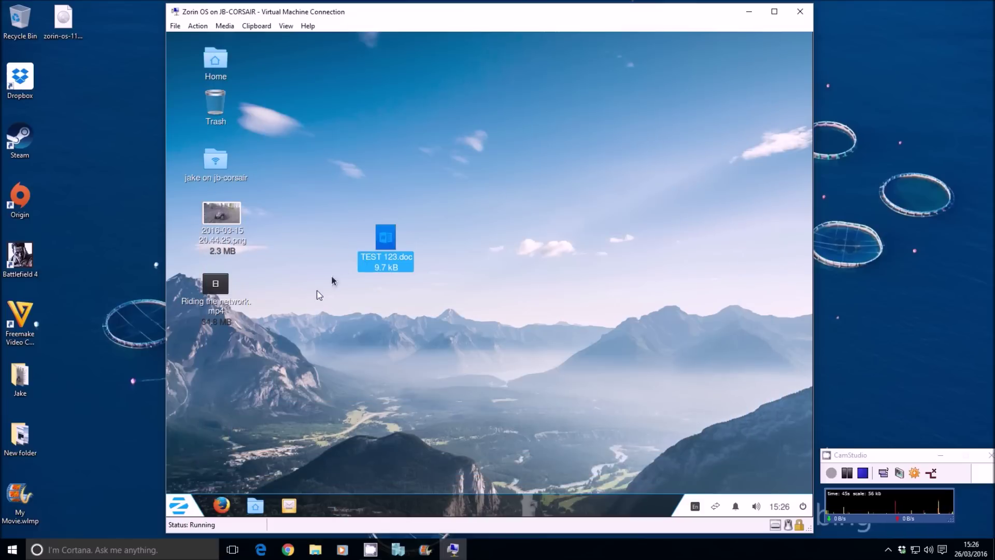
pyautogui.moveTo(381, 240); pyautogui.dragTo(298, 171)
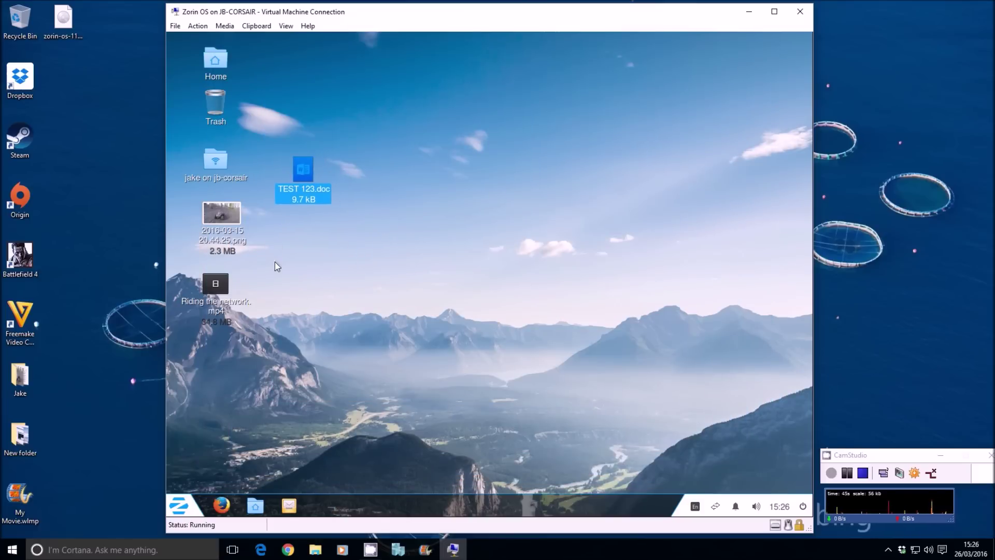
pyautogui.doubleClick(210, 221)
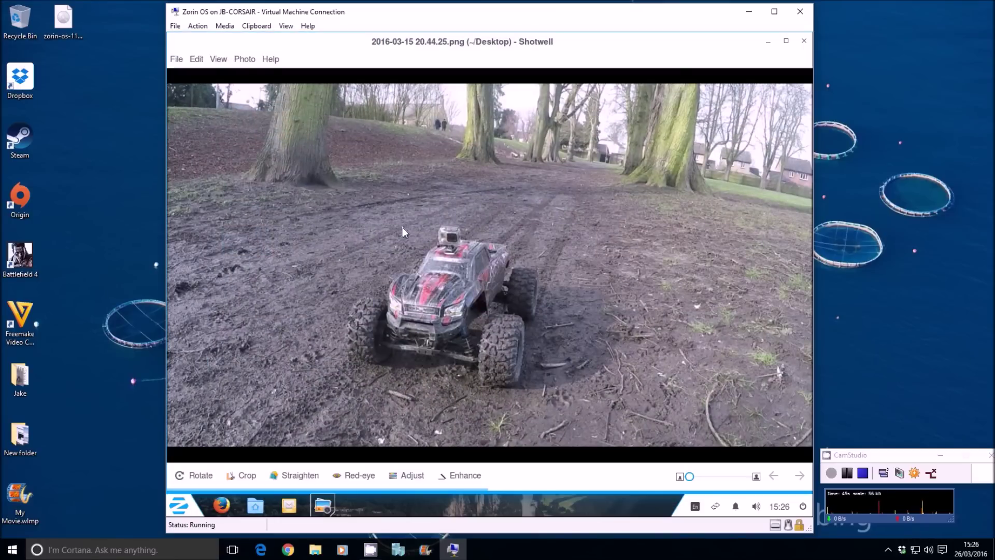
pyautogui.scroll(5, 402, 228)
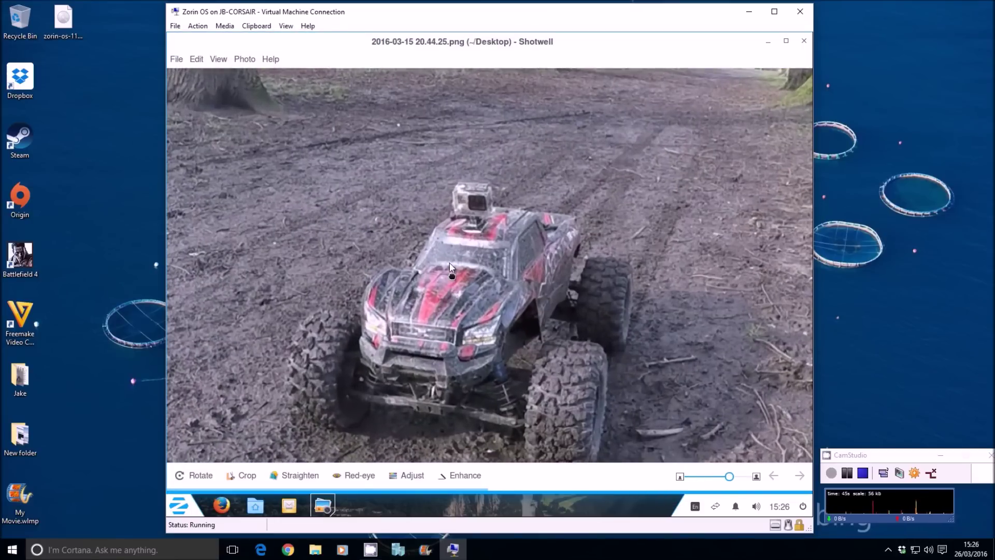
pyautogui.scroll(-5, 445, 195)
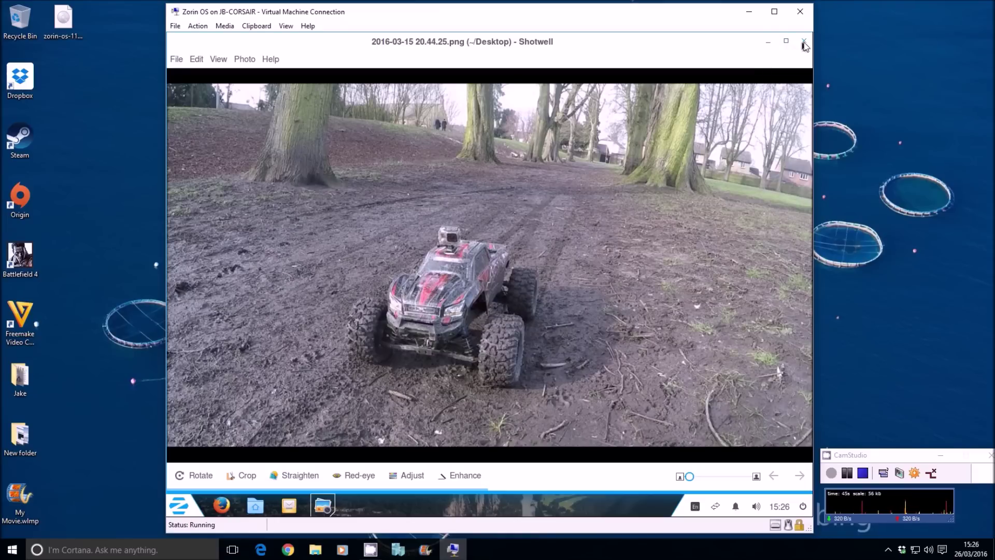
pyautogui.click(804, 41)
pyautogui.click(264, 296)
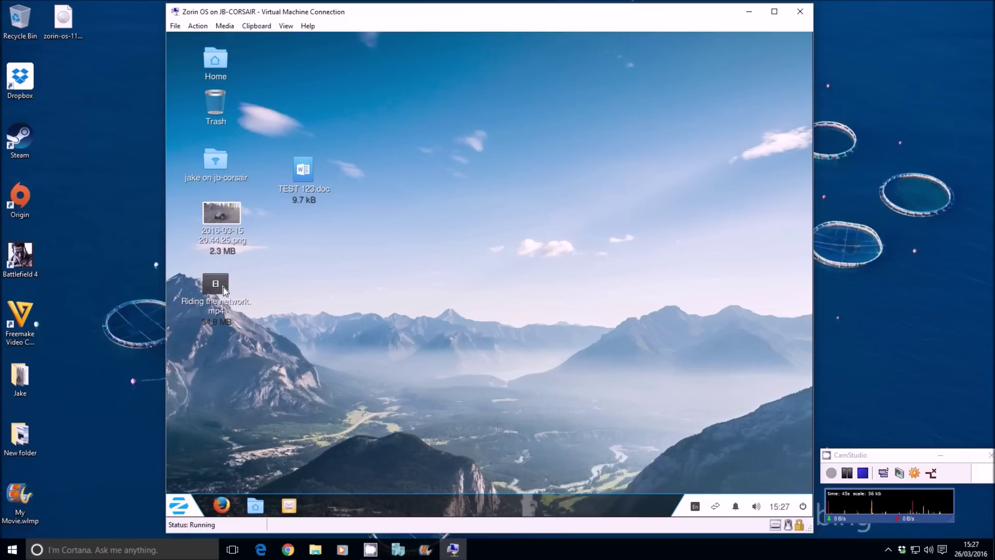
pyautogui.doubleClick(225, 290)
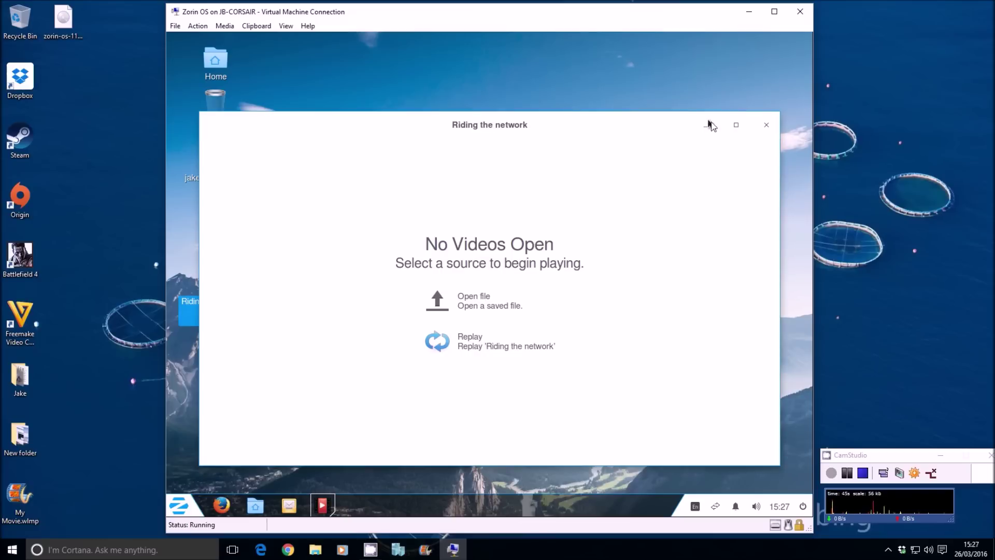
pyautogui.click(766, 126)
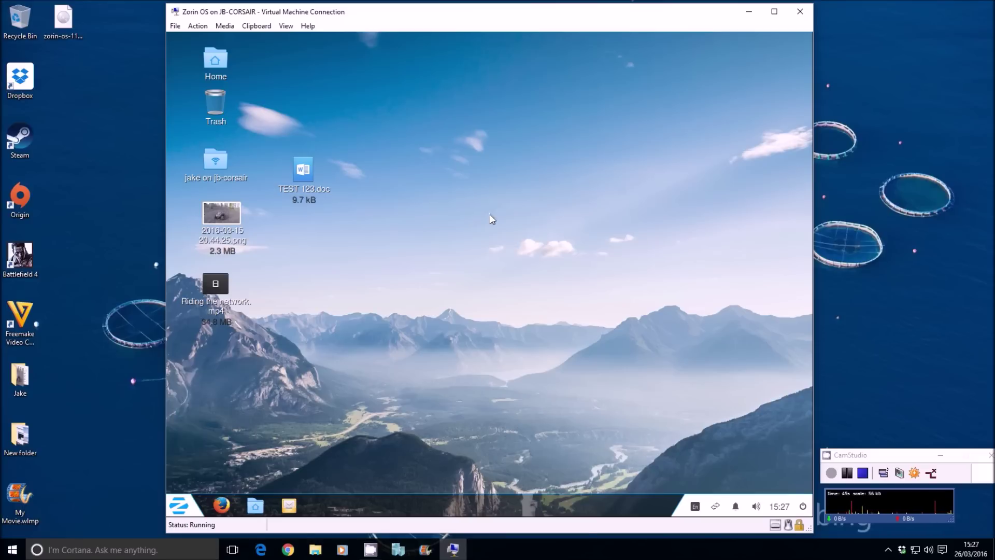
pyautogui.click(179, 505)
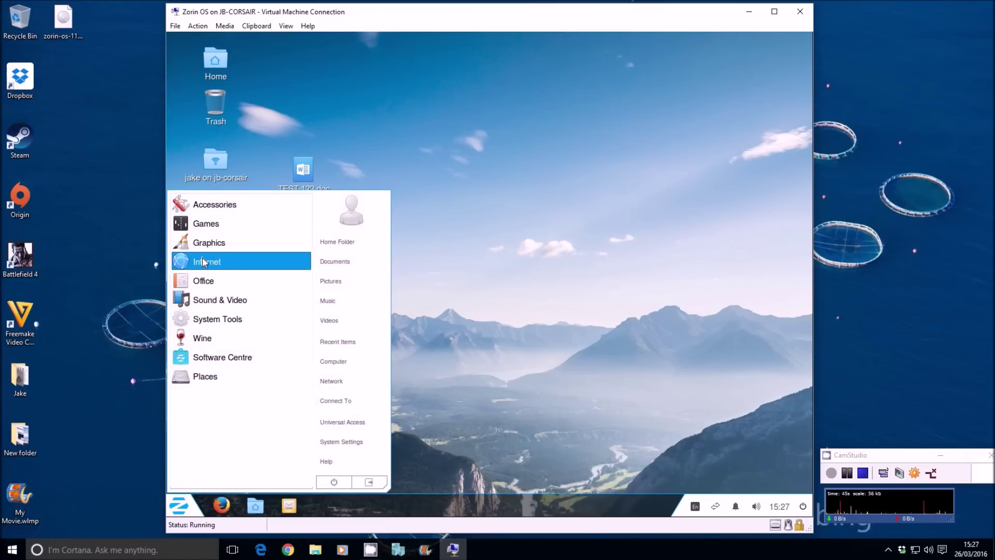
pyautogui.click(223, 207)
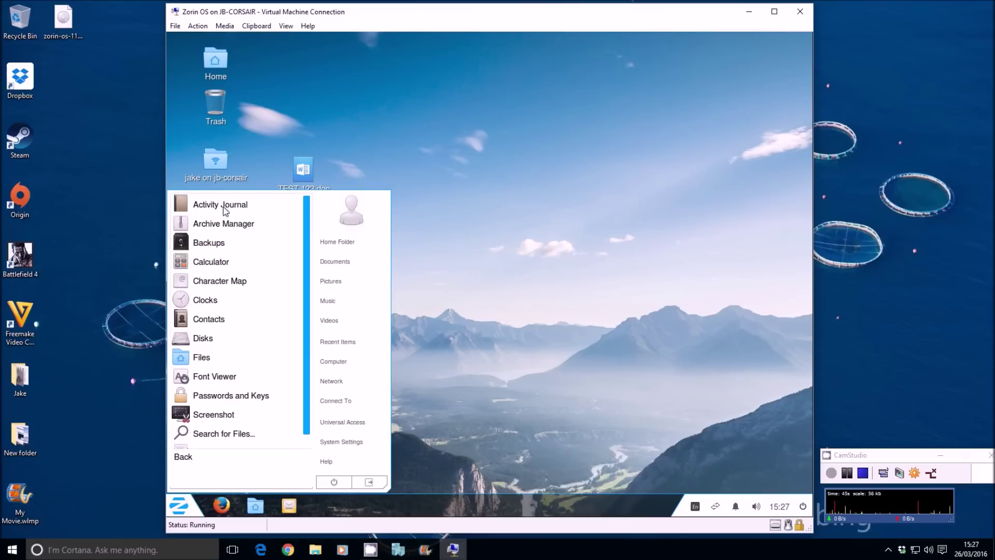
pyautogui.click(514, 204)
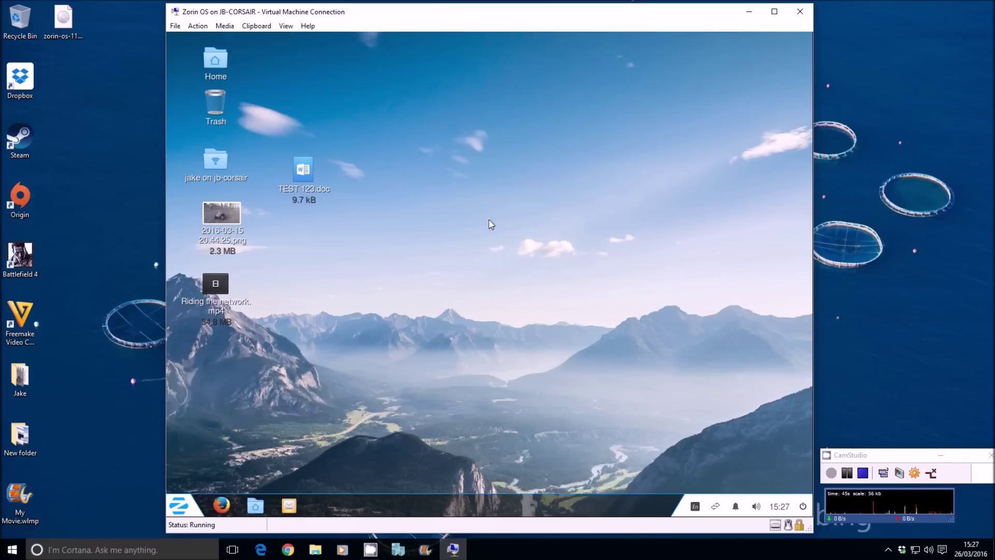
pyautogui.rightClick(452, 506)
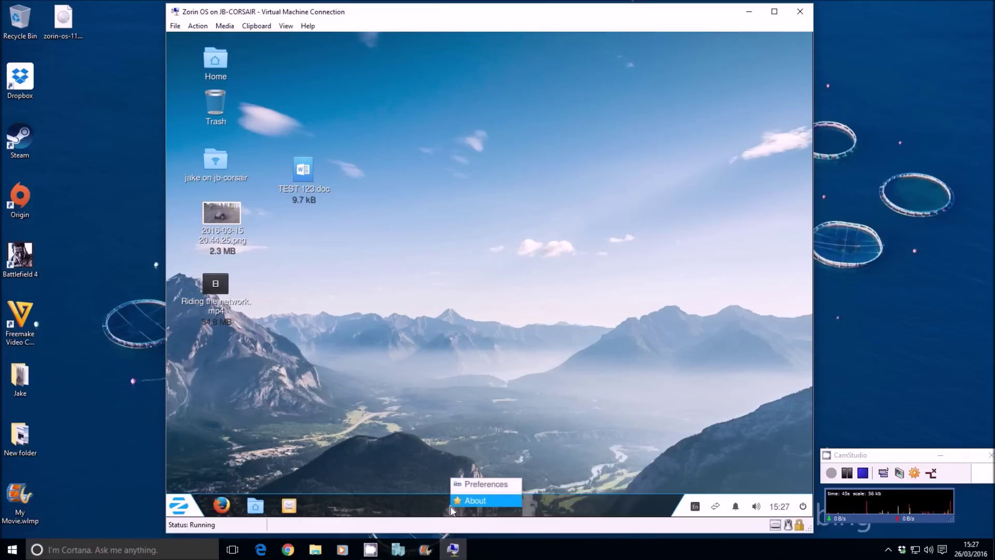
# Step: Cancel the Switch Off prompt and restart Zorin OS from the panel's power menu
pyautogui.click(406, 475)
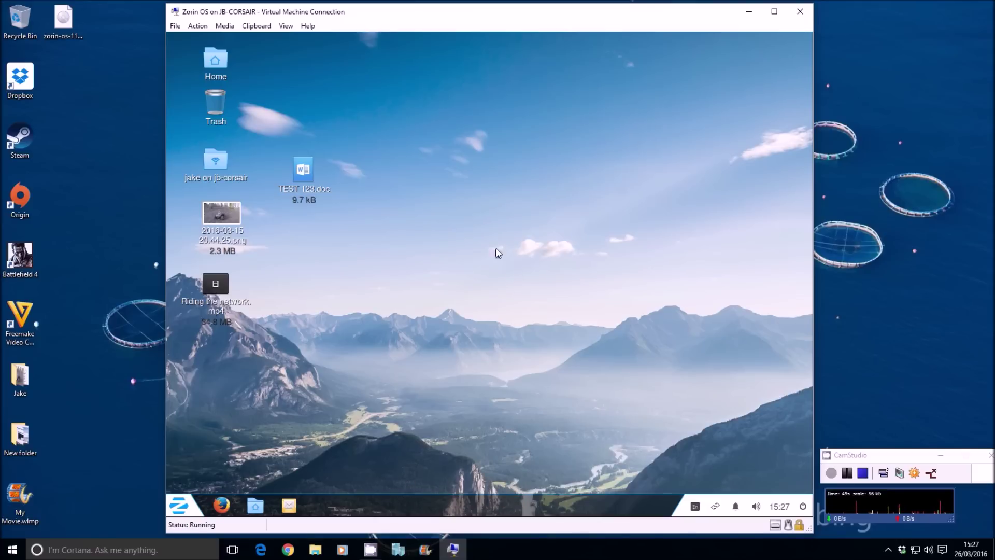
pyautogui.click(169, 500)
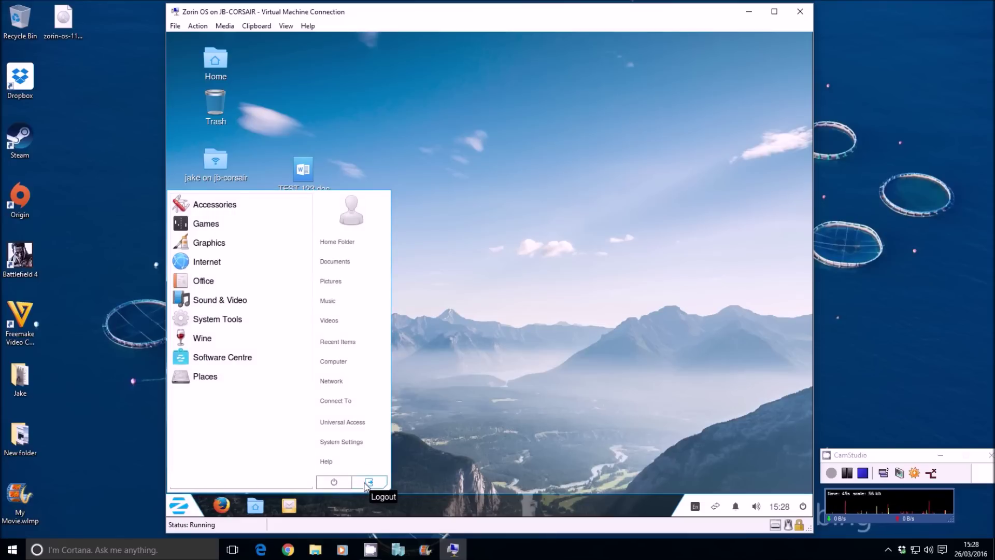
pyautogui.click(334, 482)
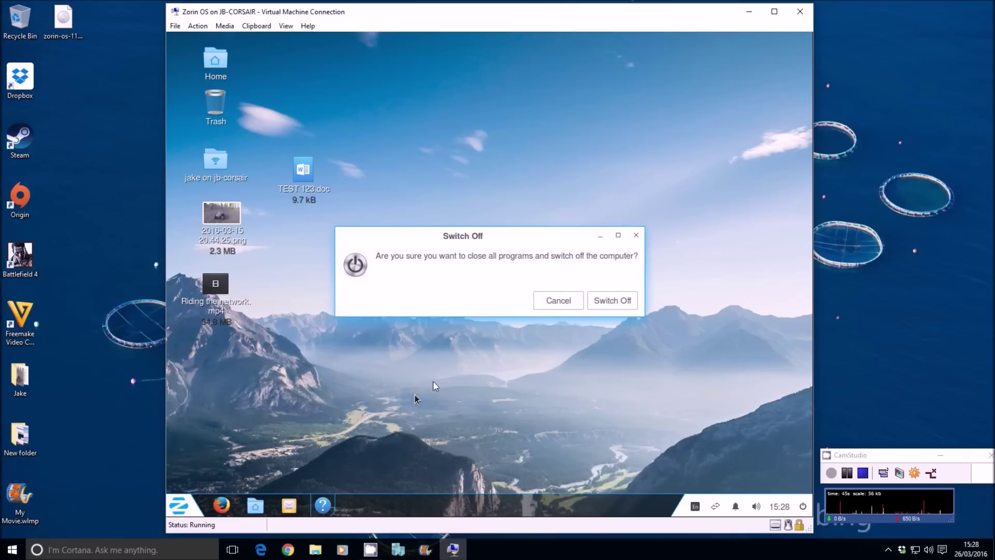
pyautogui.click(556, 305)
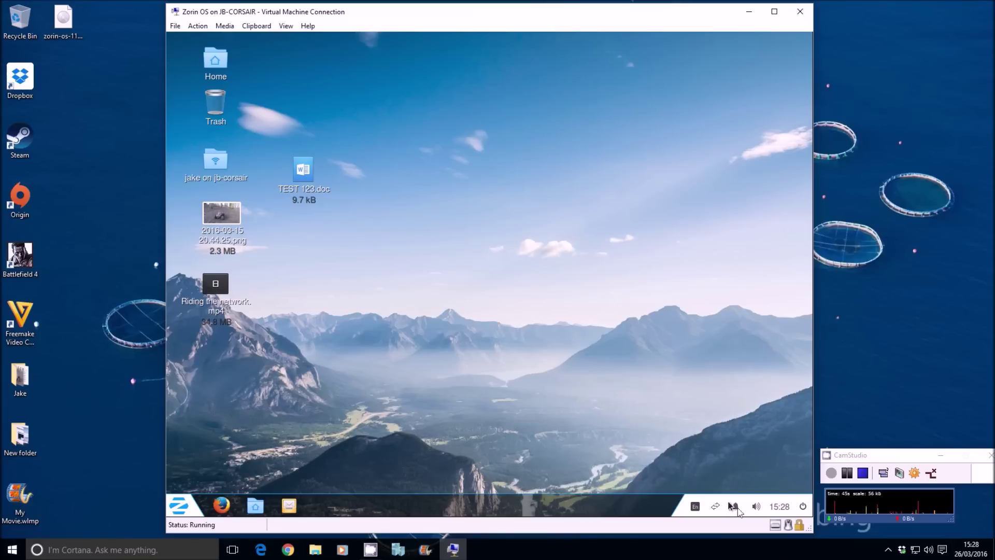
pyautogui.click(802, 506)
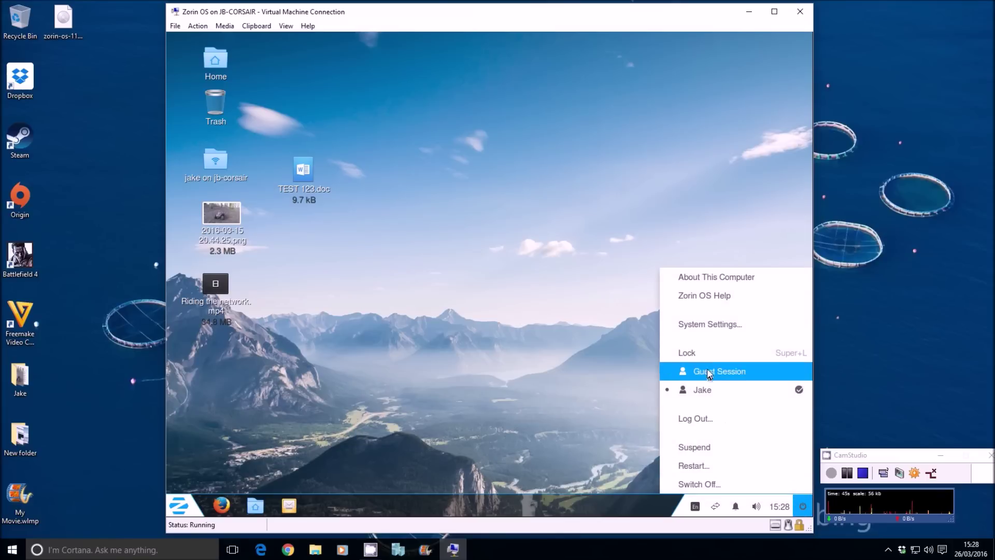
pyautogui.click(693, 465)
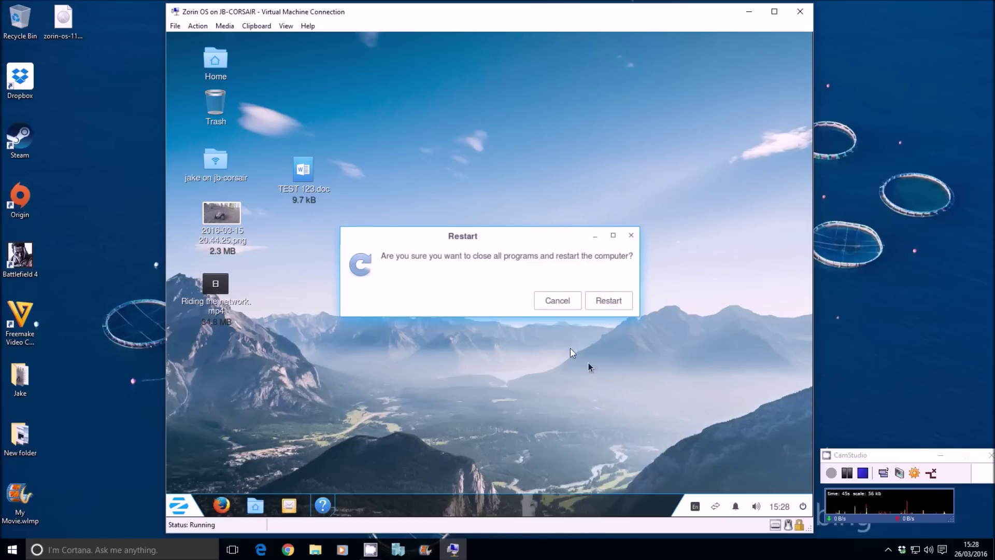
pyautogui.click(604, 302)
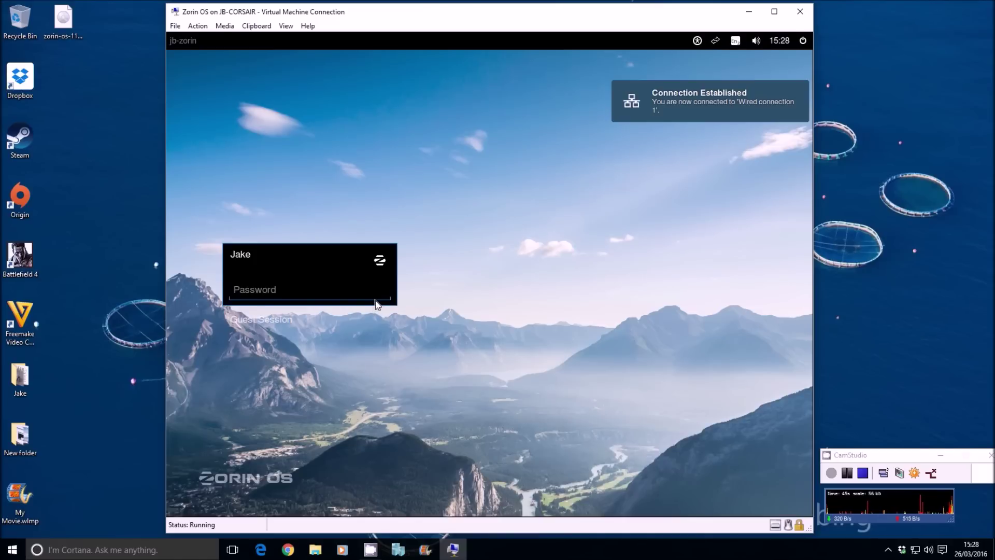
# Step: Log back in with the account password, check the five desktop icons, and open the power menu
pyautogui.write('••')
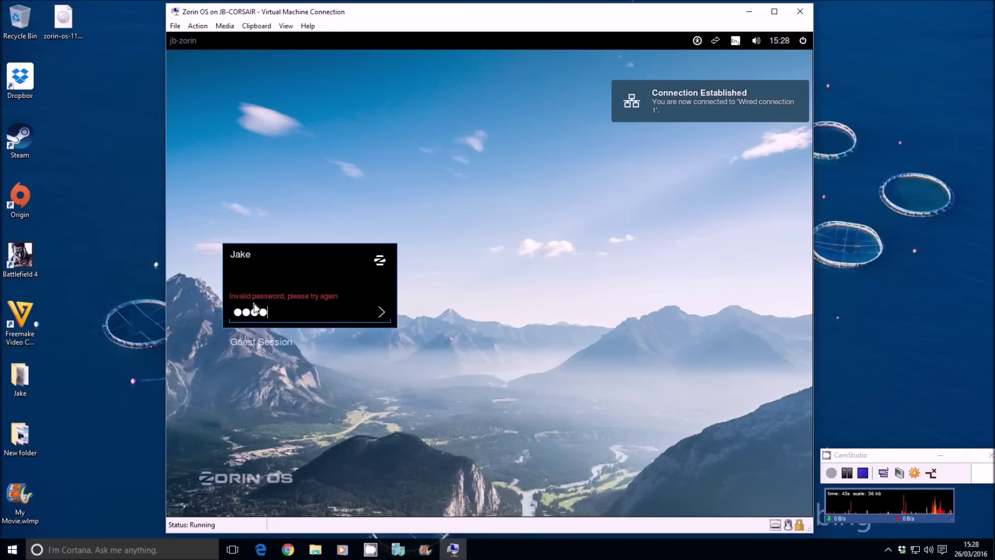
pyautogui.press('Return')
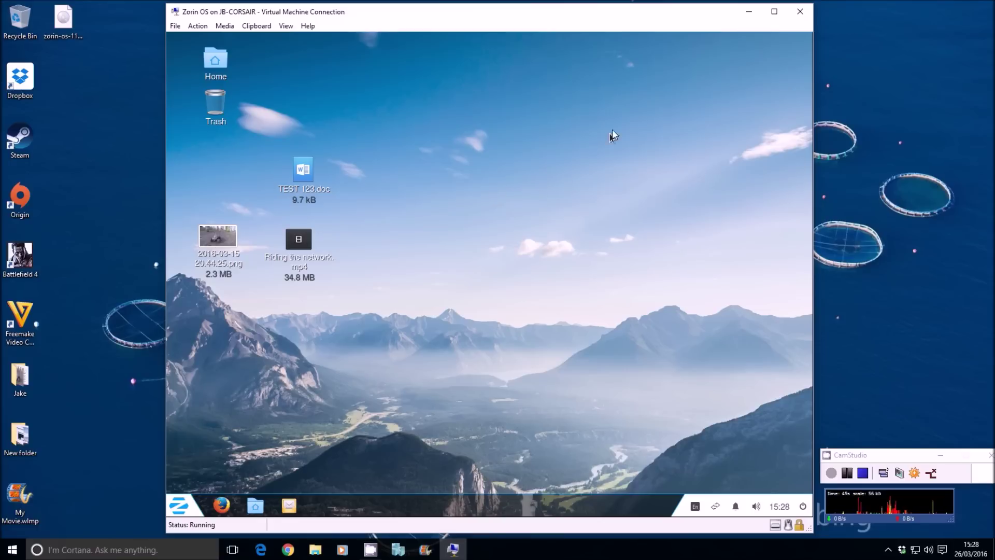
pyautogui.moveTo(729, 71); pyautogui.dragTo(218, 471)
pyautogui.click(490, 290)
pyautogui.click(803, 507)
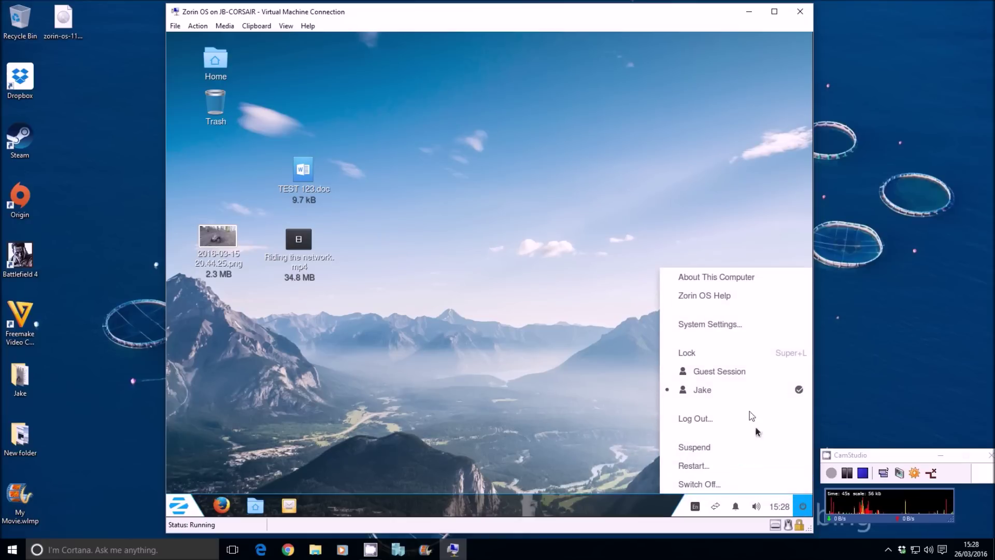
# Step: Show the About This Computer details and dismiss the Software Updater's untrusted-packages warning
pyautogui.click(705, 278)
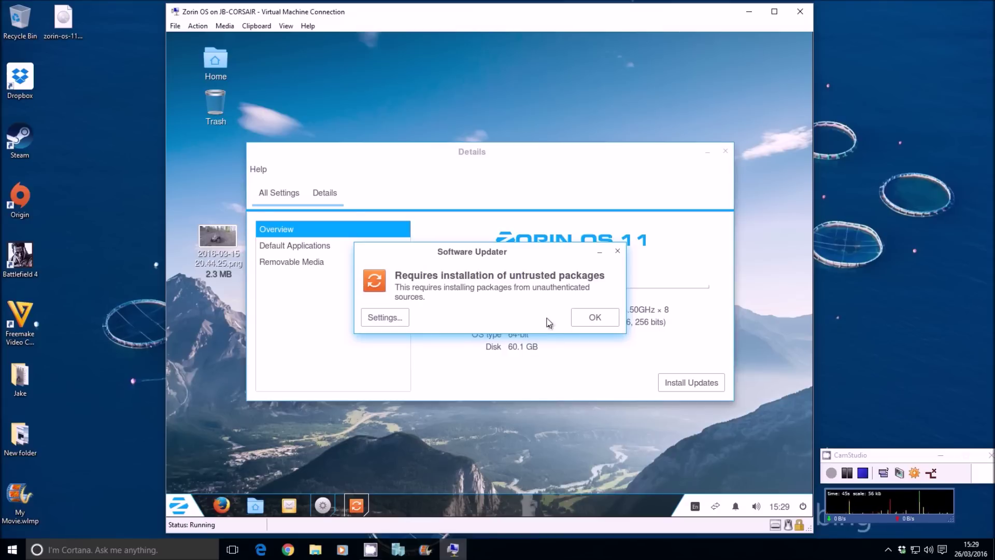
pyautogui.click(575, 317)
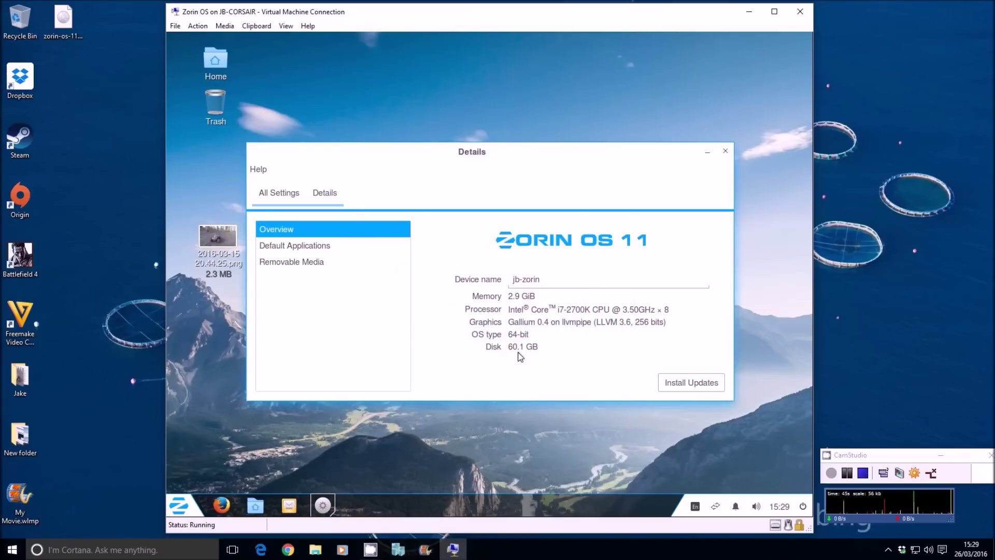